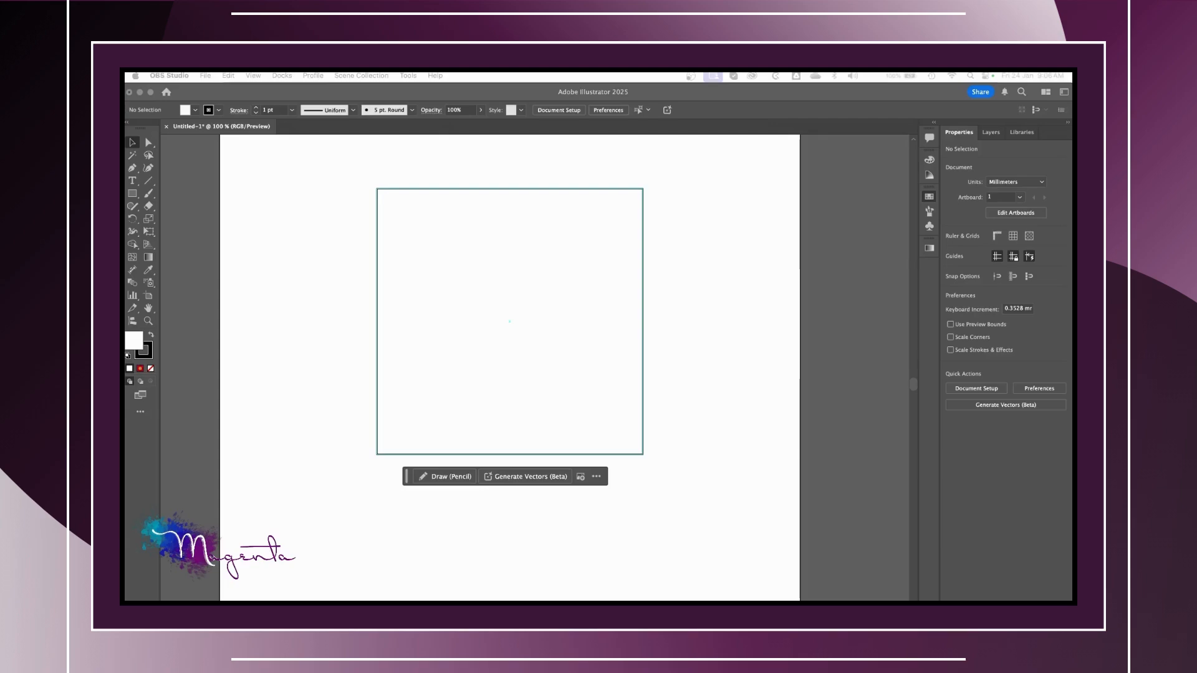
Switch to Creative Cloud and launch Adobe Color from its web apps.
left_click(752, 75)
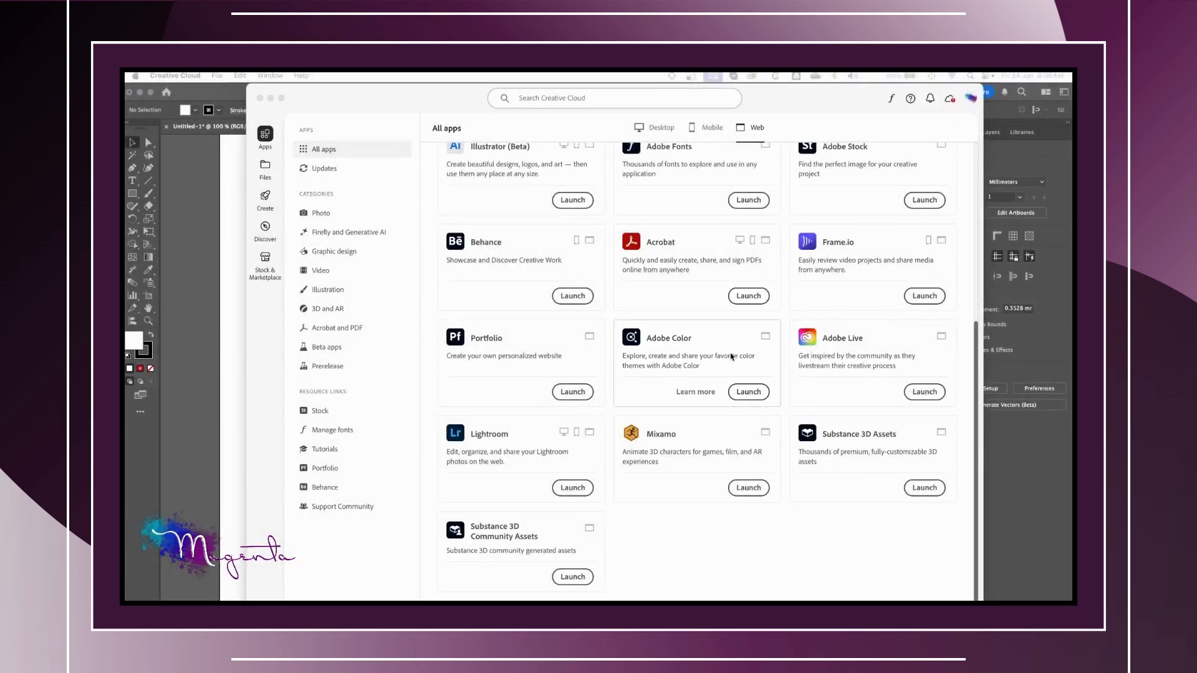
left_click(749, 393)
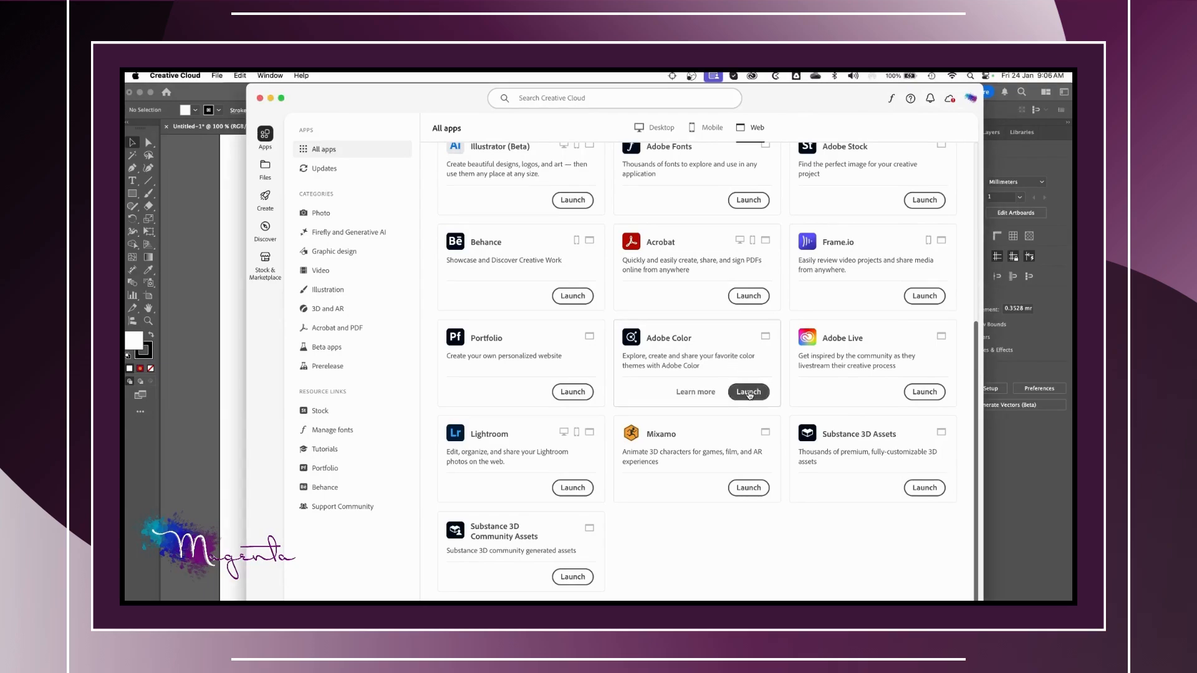
left_click(749, 393)
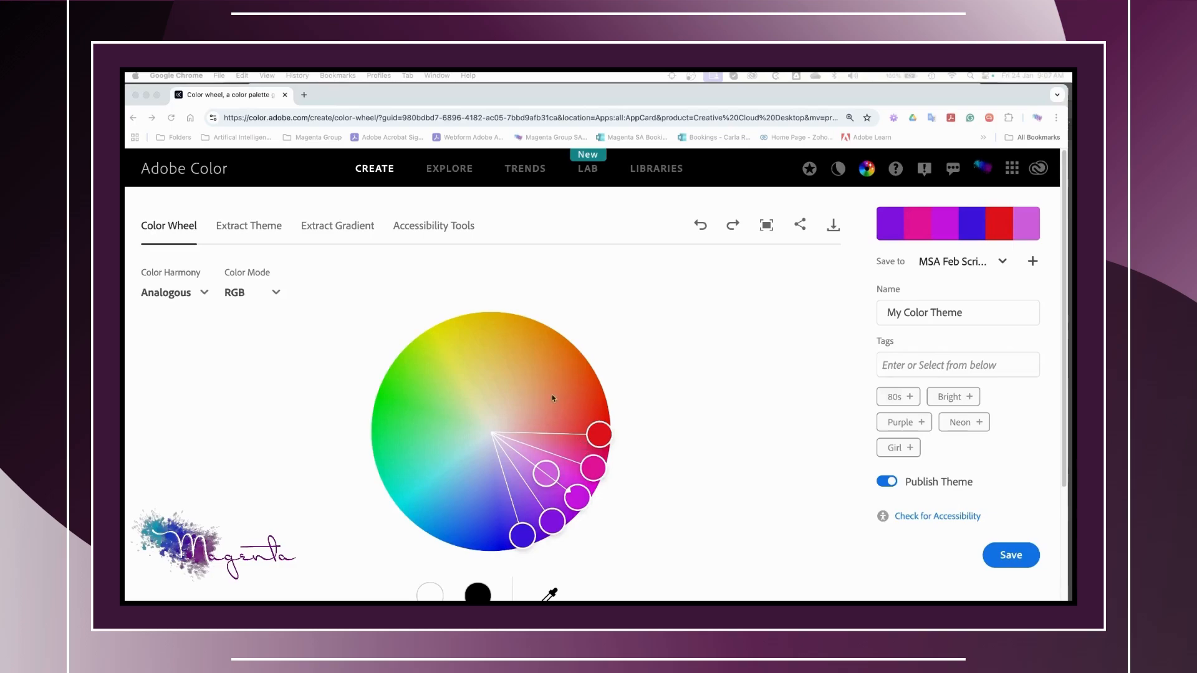
Open the color trends in Adobe Color and show the full collection of Fashion themes.
left_click(267, 232)
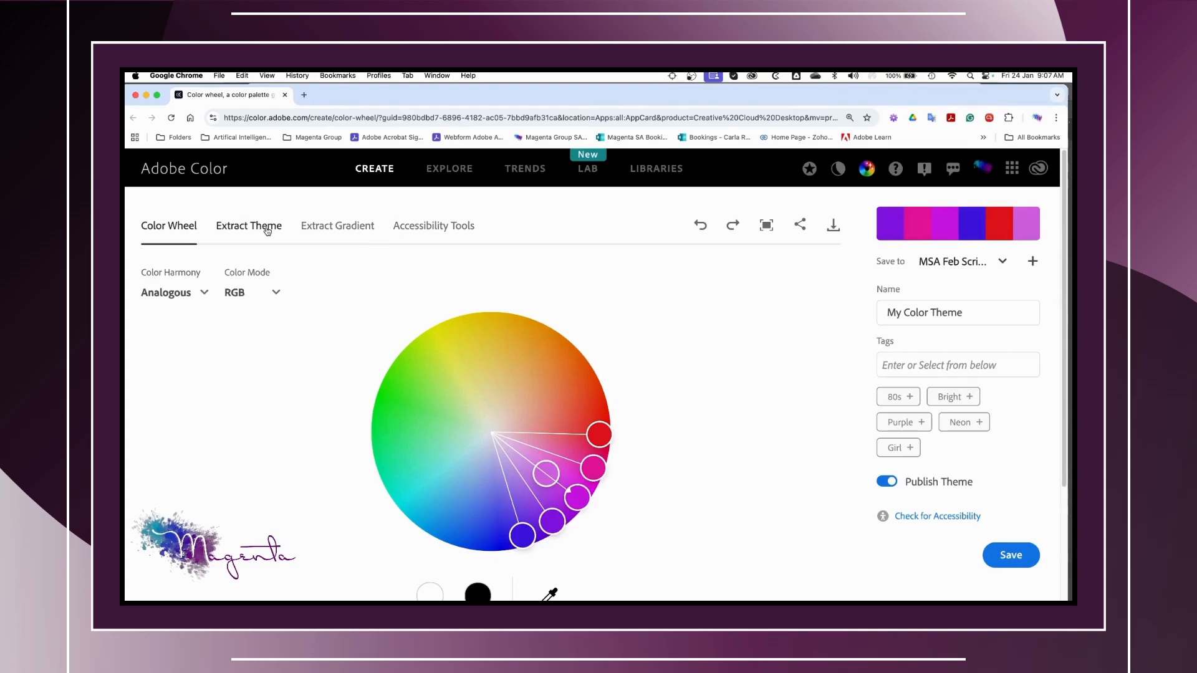
left_click(520, 173)
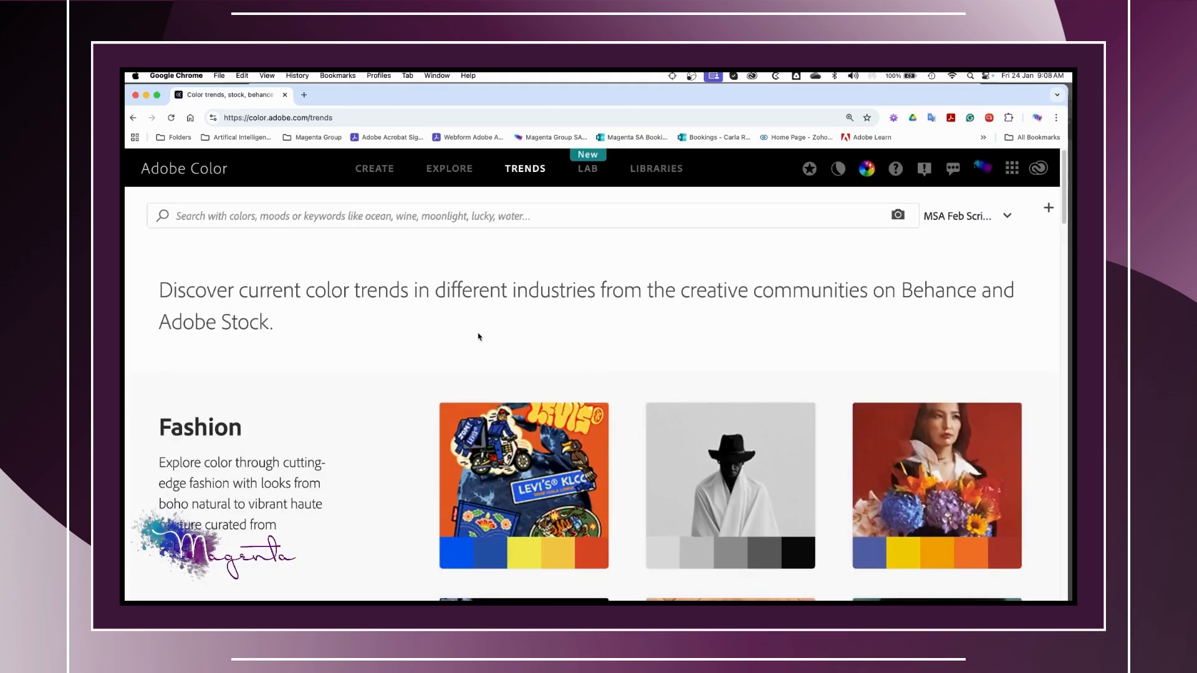
scroll(478, 336, "down", 3)
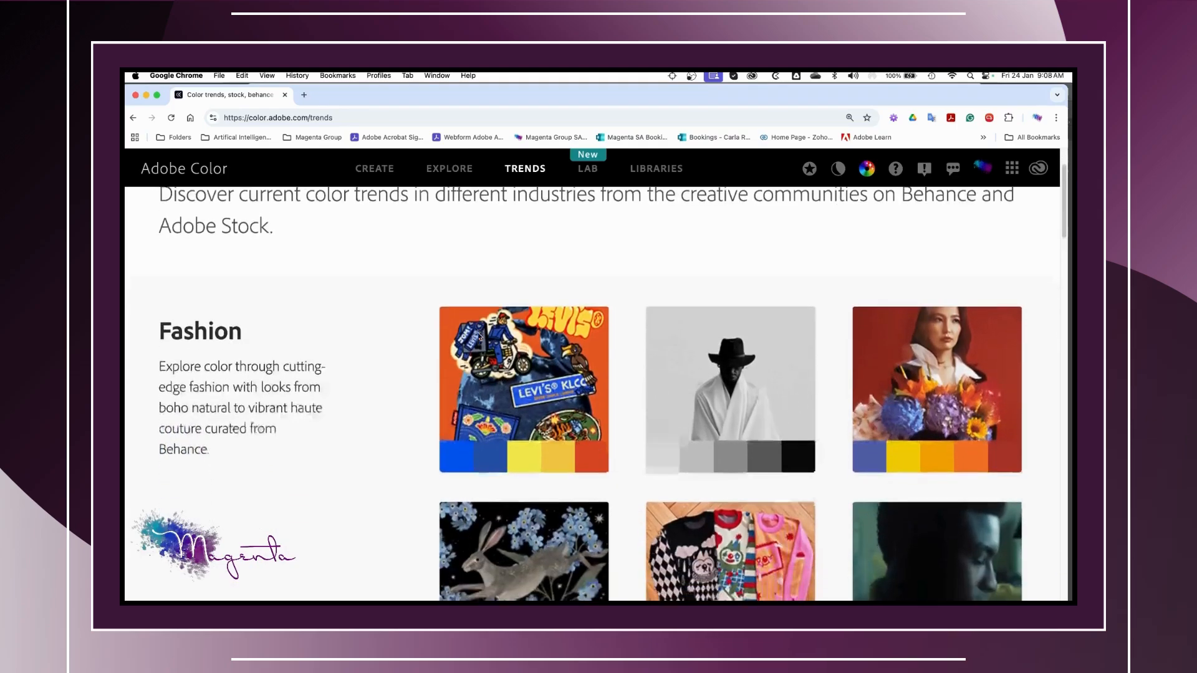
scroll(788, 361, "down", 4)
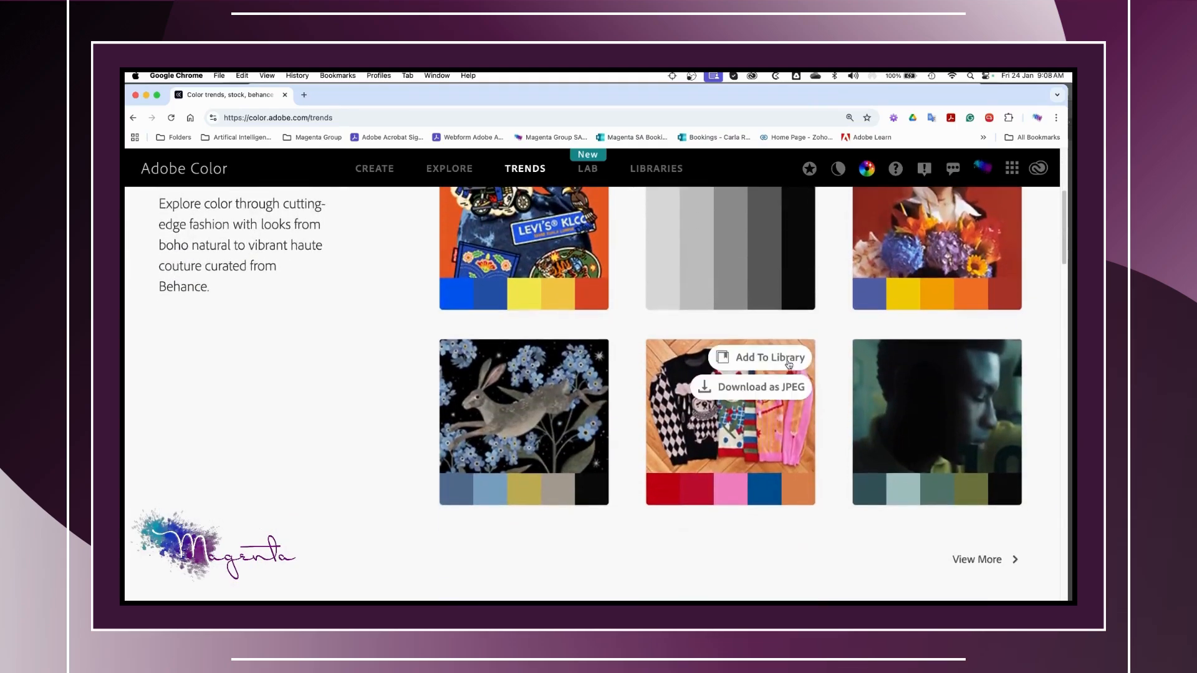
scroll(741, 434, "down", 2)
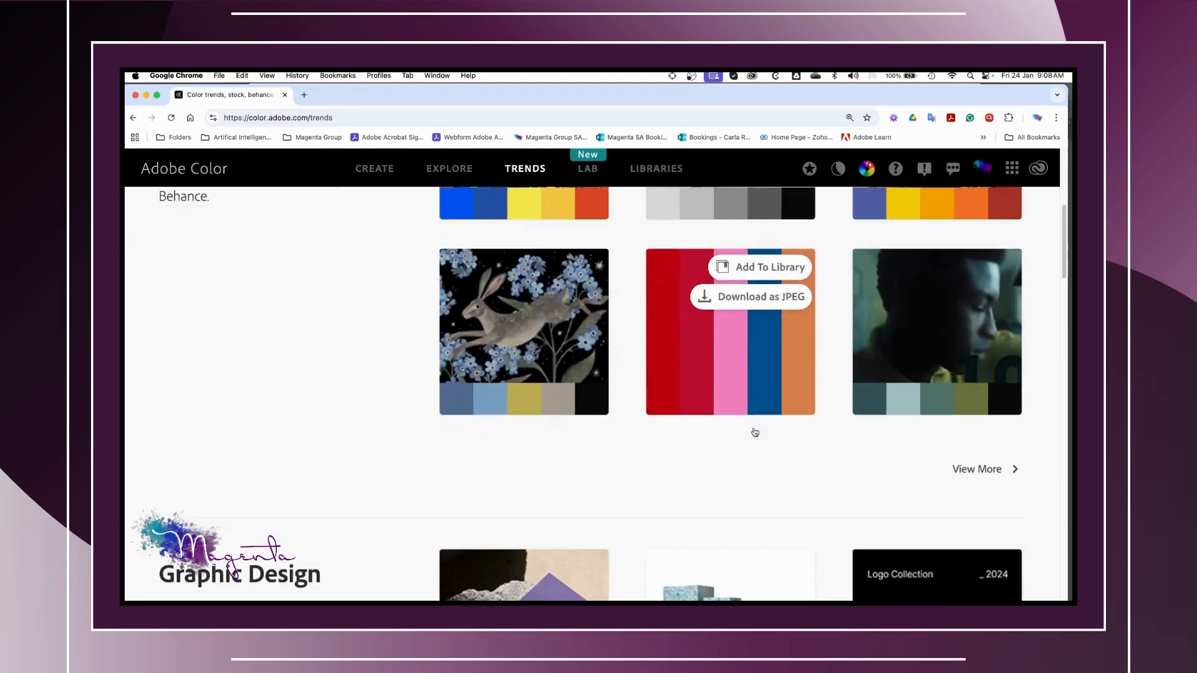
left_click(990, 472)
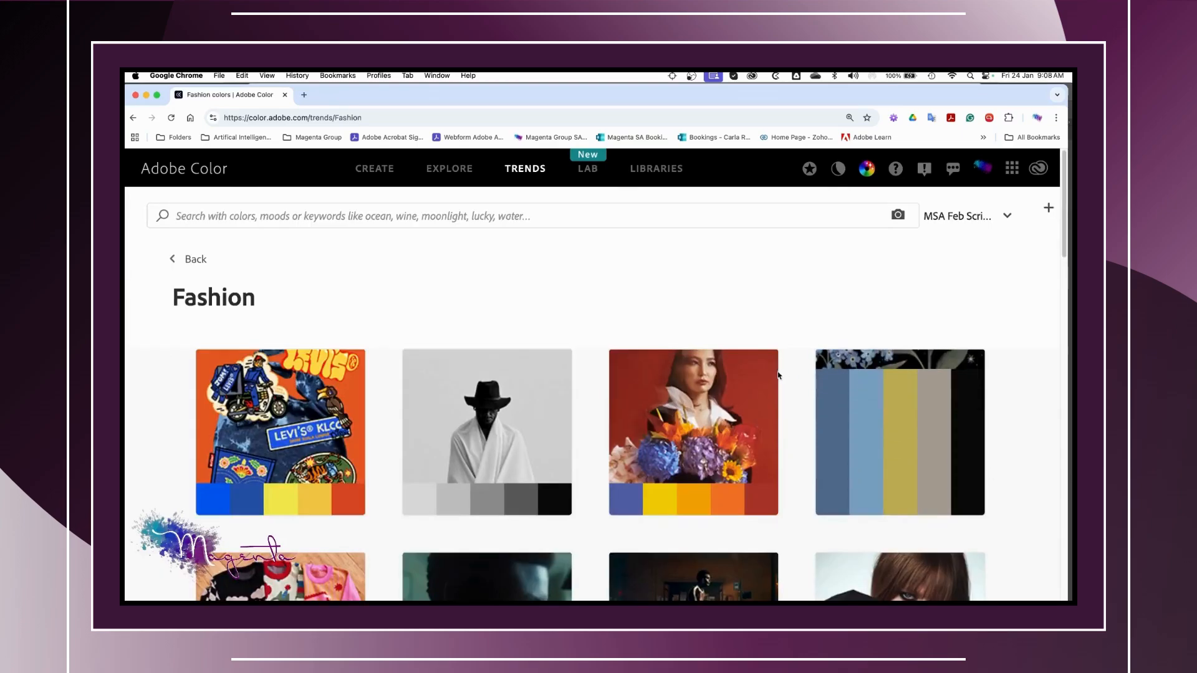
Find the Fashion theme with dark red, red, pink, amber and off-white, and add it to the MSA Feb Scripts library.
scroll(779, 371, "down", 3)
scroll(774, 378, "down", 8)
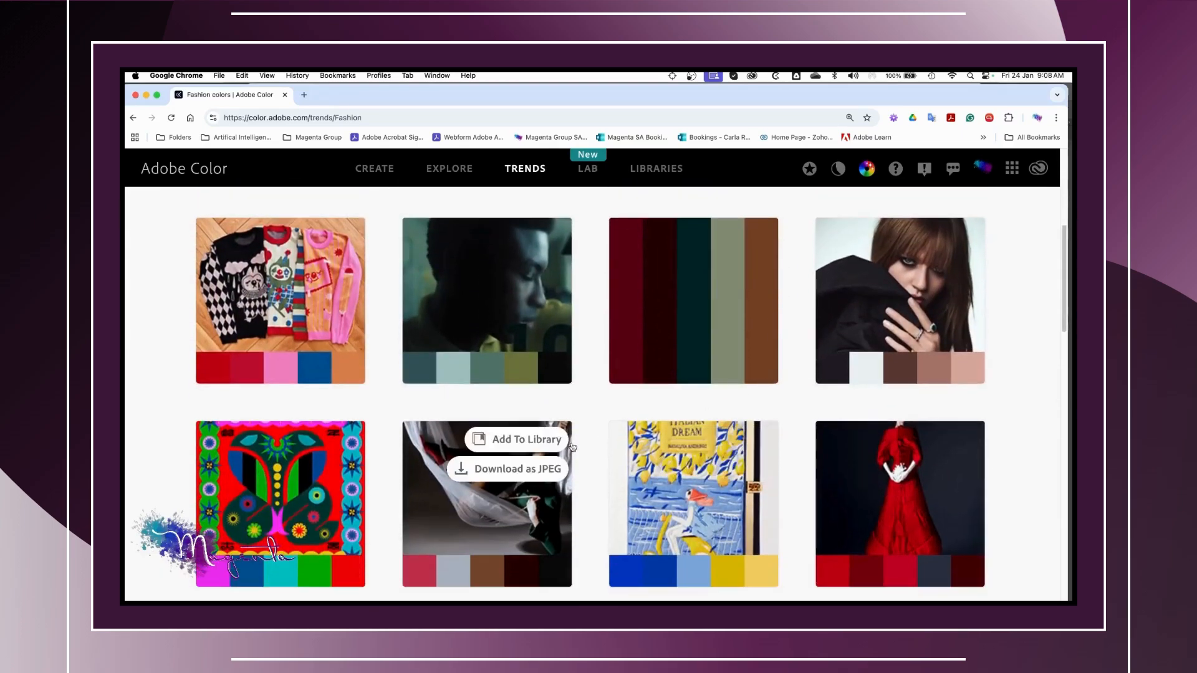
scroll(573, 447, "down", 15)
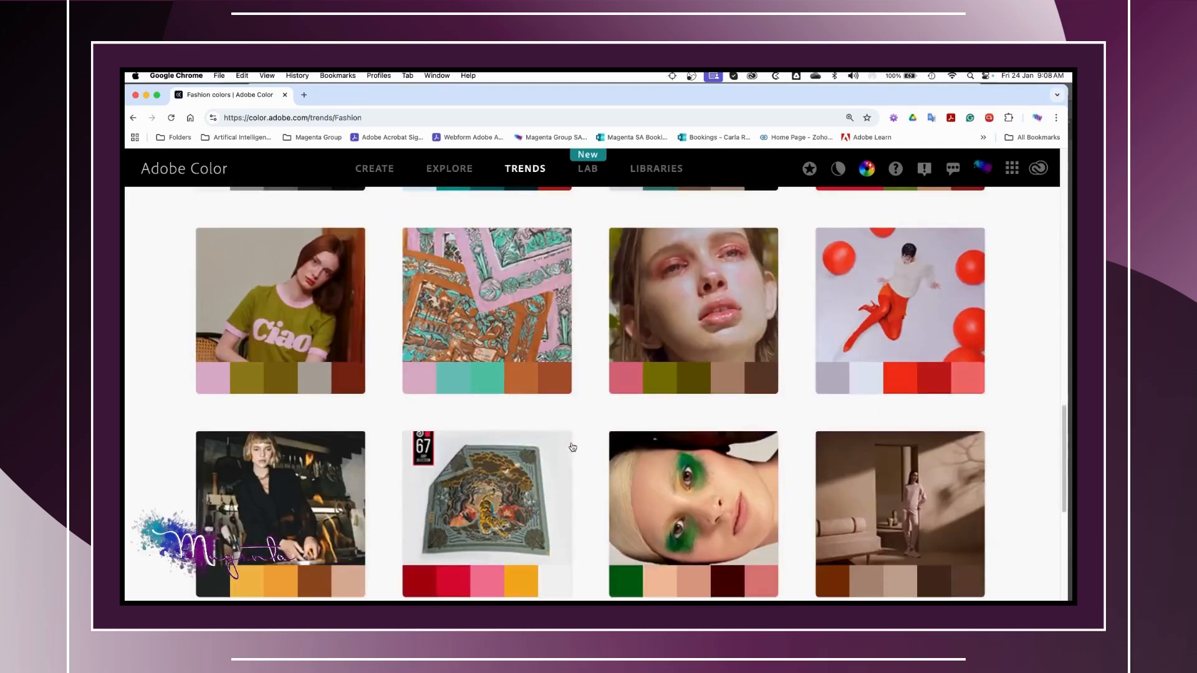
scroll(573, 447, "down", 10)
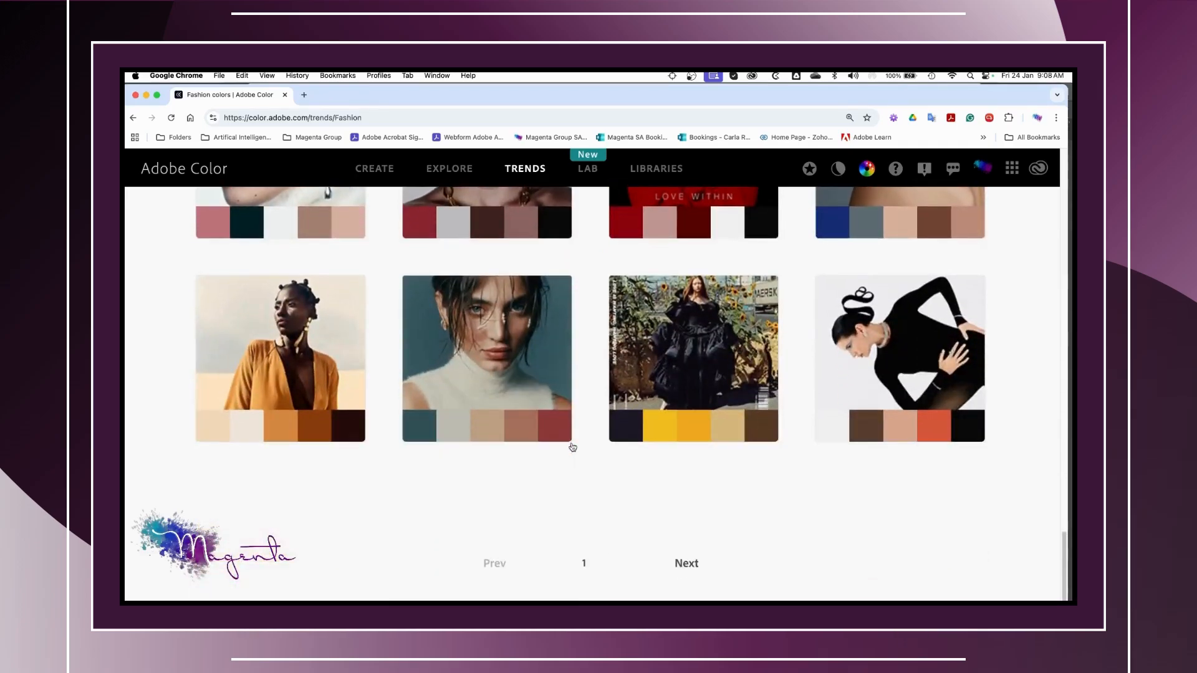
scroll(572, 447, "up", 20)
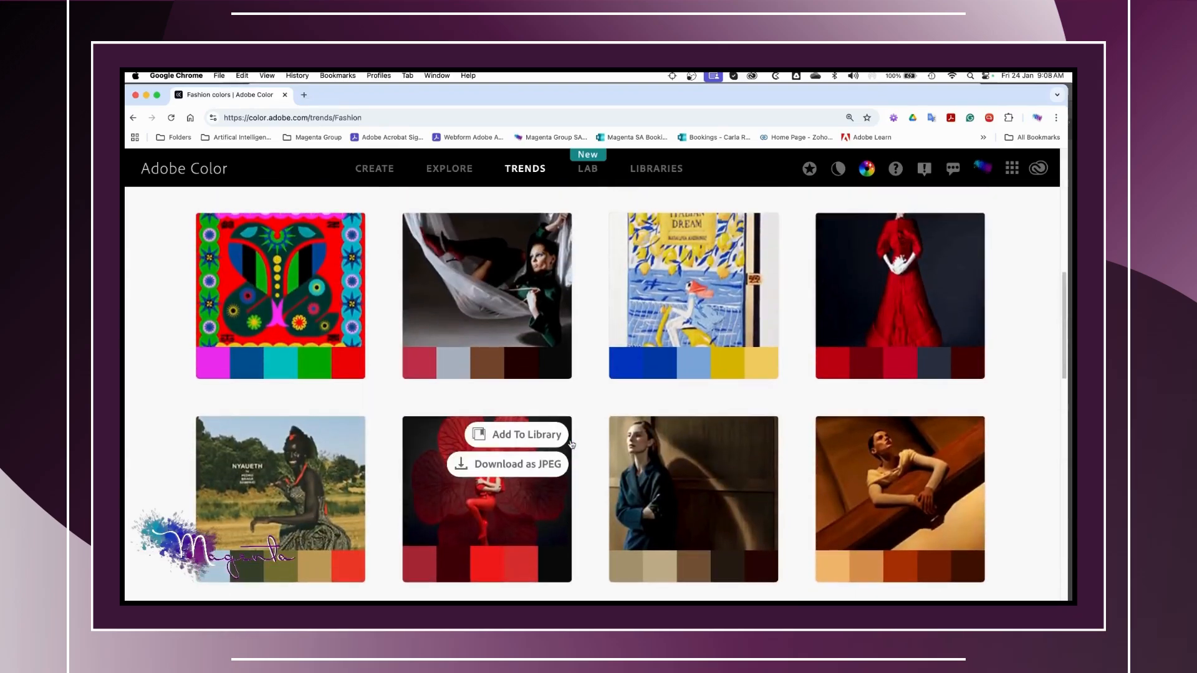
scroll(372, 472, "down", 5)
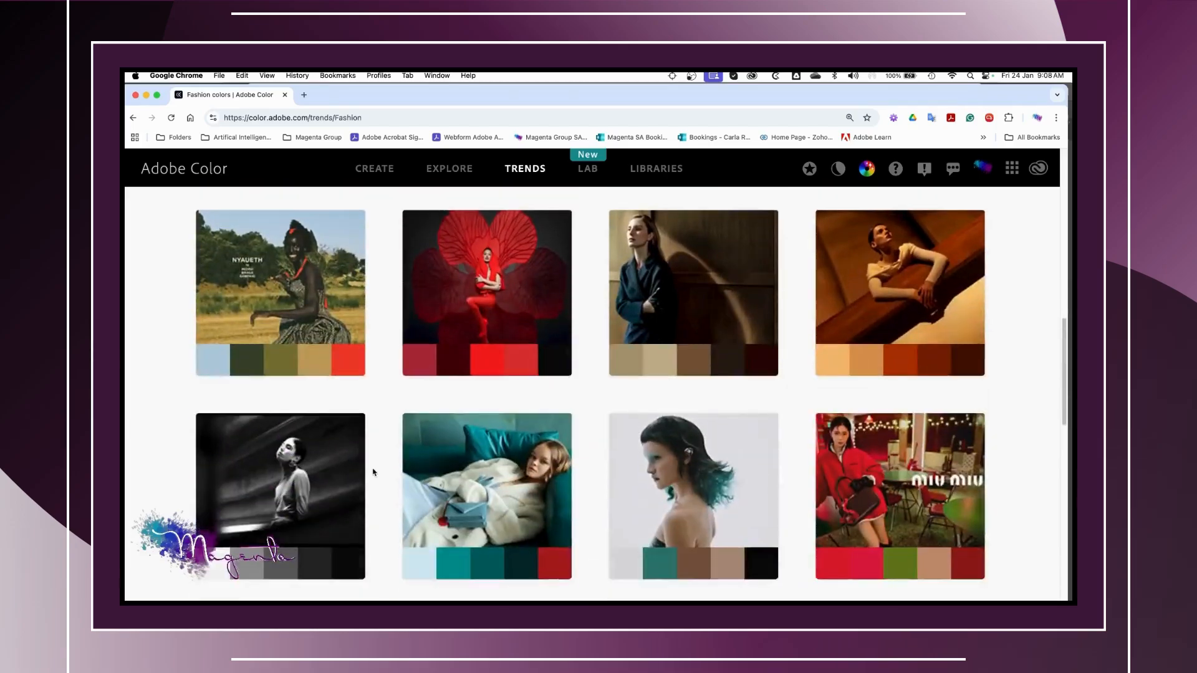
scroll(373, 472, "down", 2)
mouse_move(482, 432)
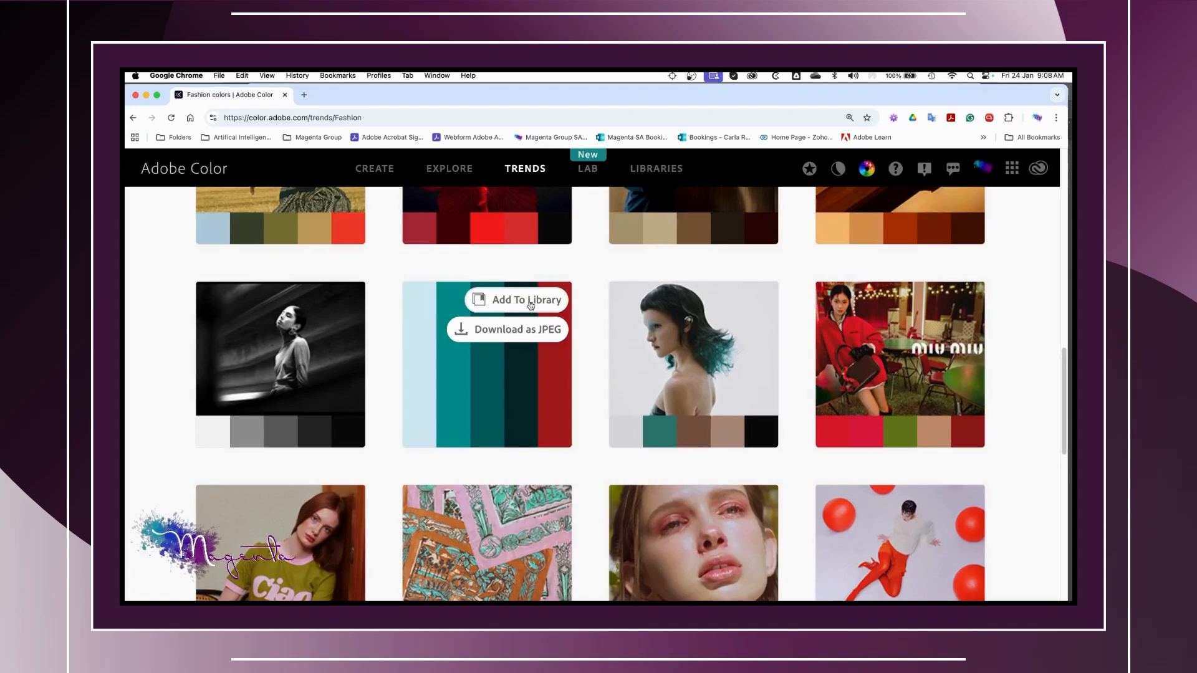
scroll(593, 419, "down", 6)
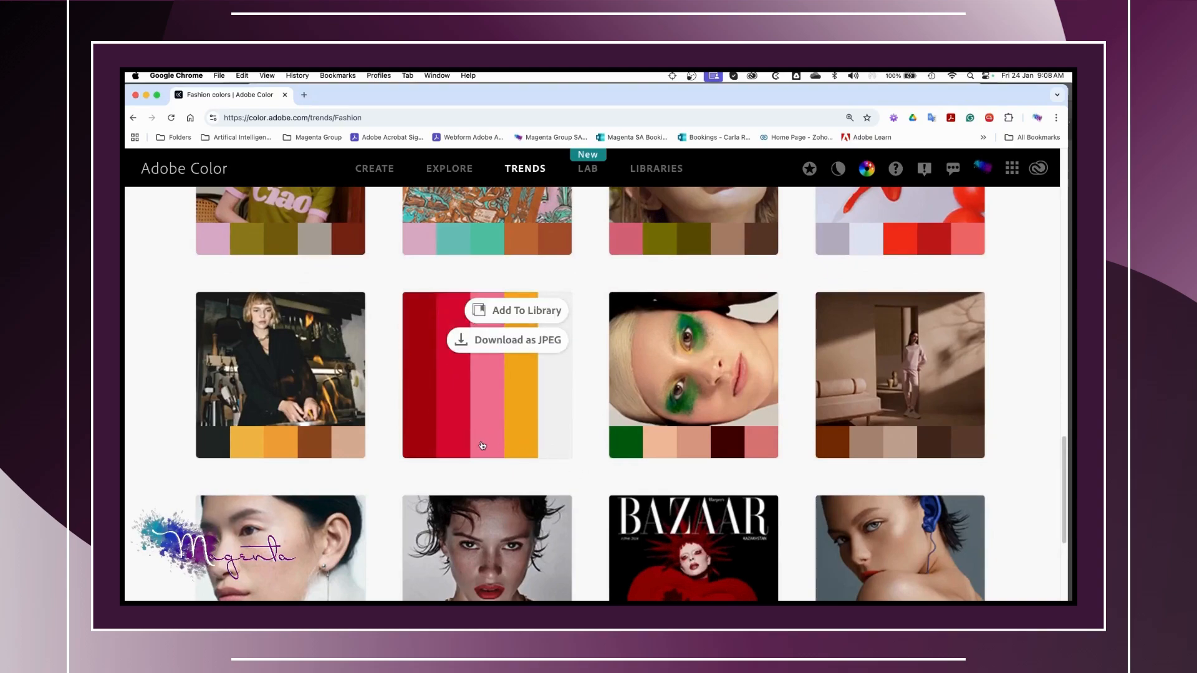
scroll(482, 446, "down", 1)
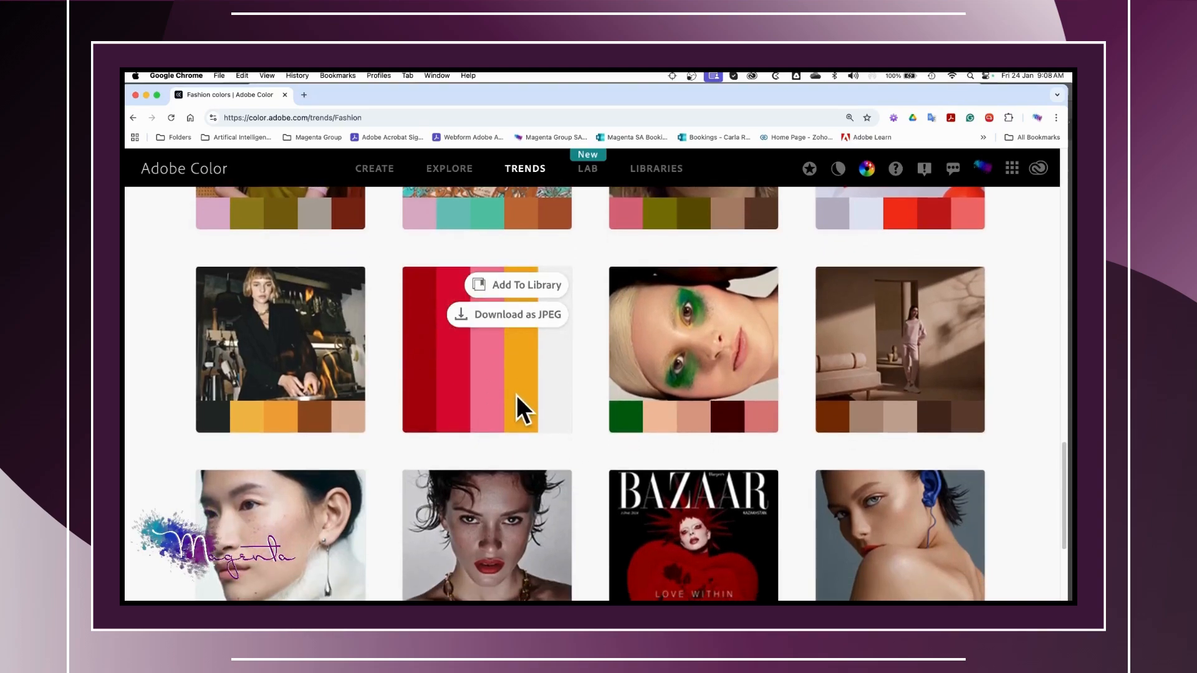
left_click(508, 291)
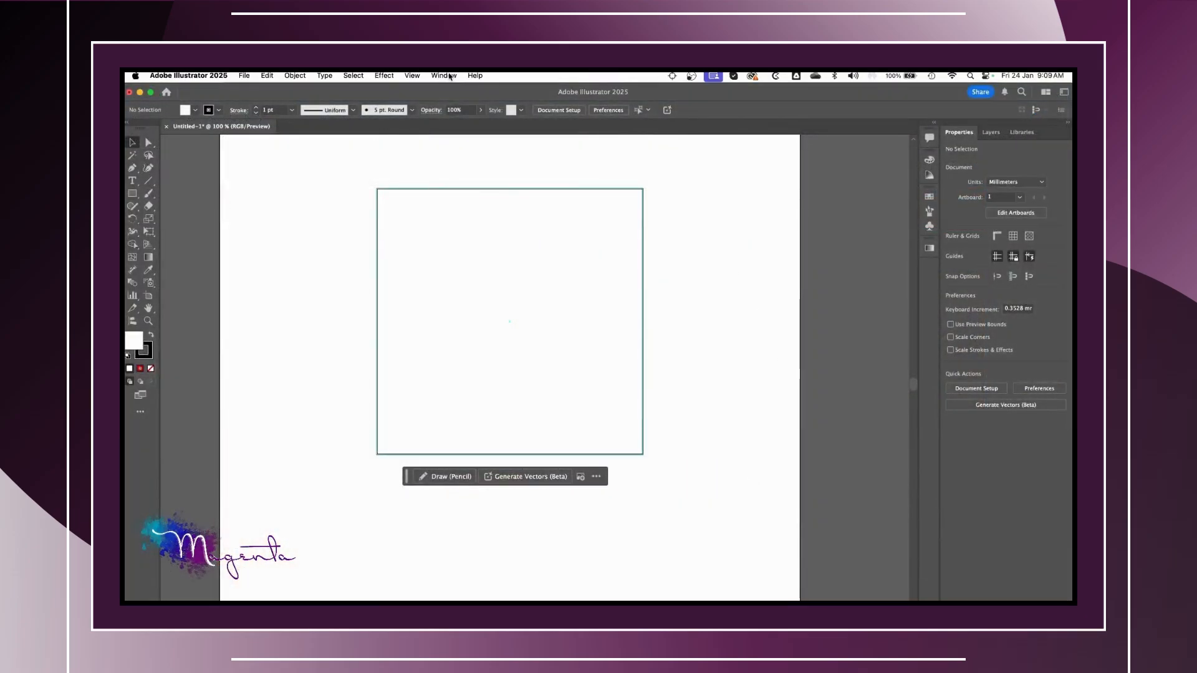
Switch to Illustrator and display the saved color themes of the MSA Feb Scripts library.
left_click(444, 76)
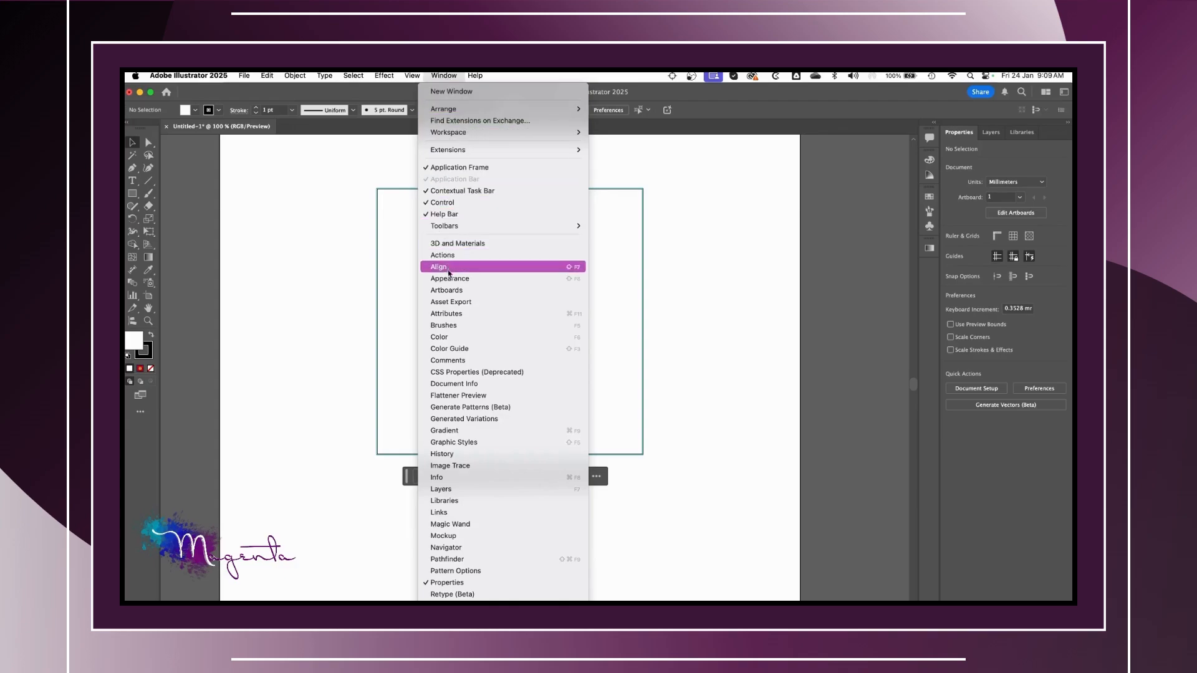
left_click(444, 502)
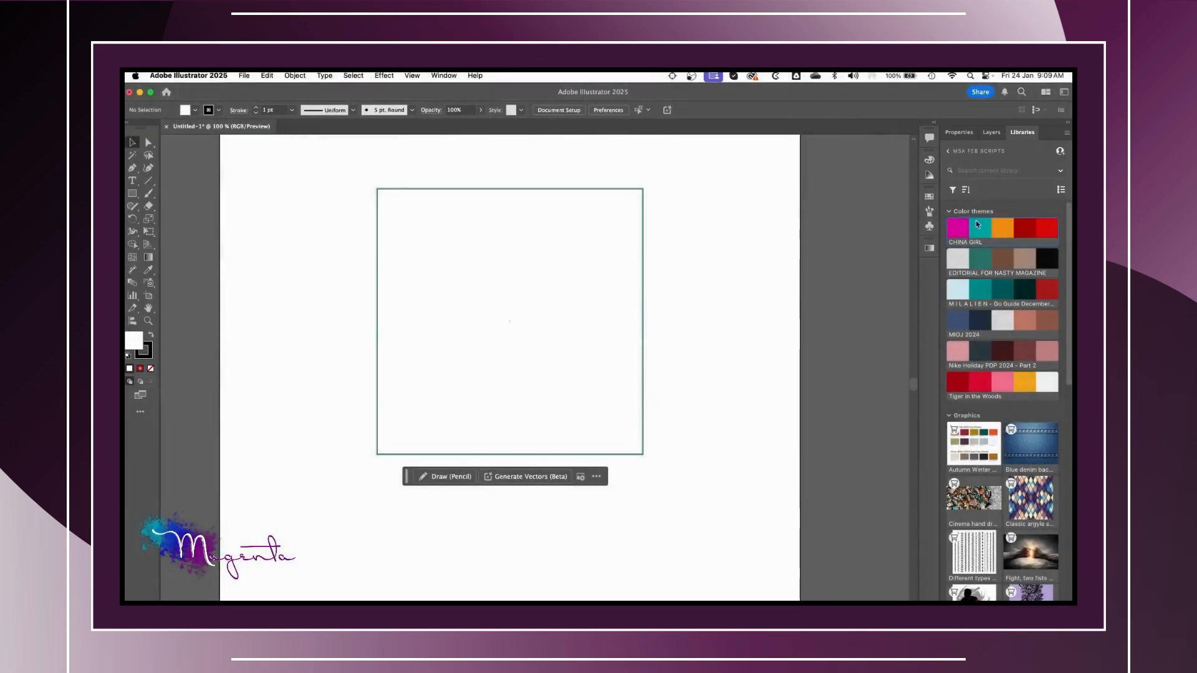
scroll(987, 244, "down", 2)
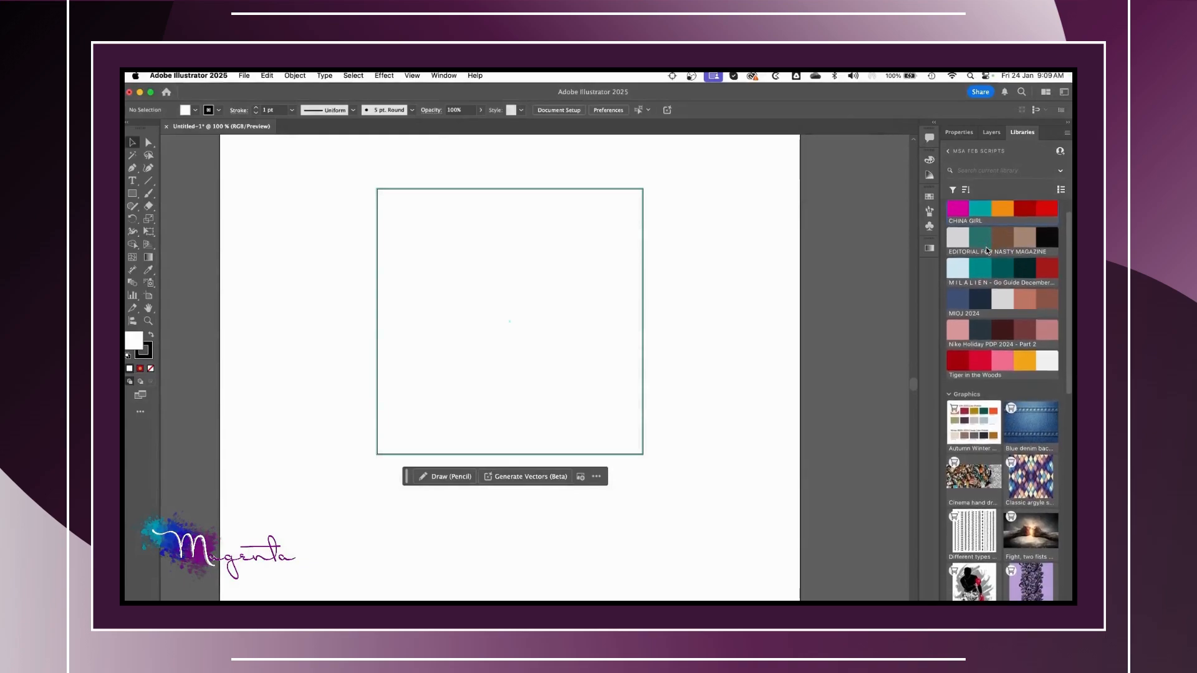
scroll(986, 249, "down", 3)
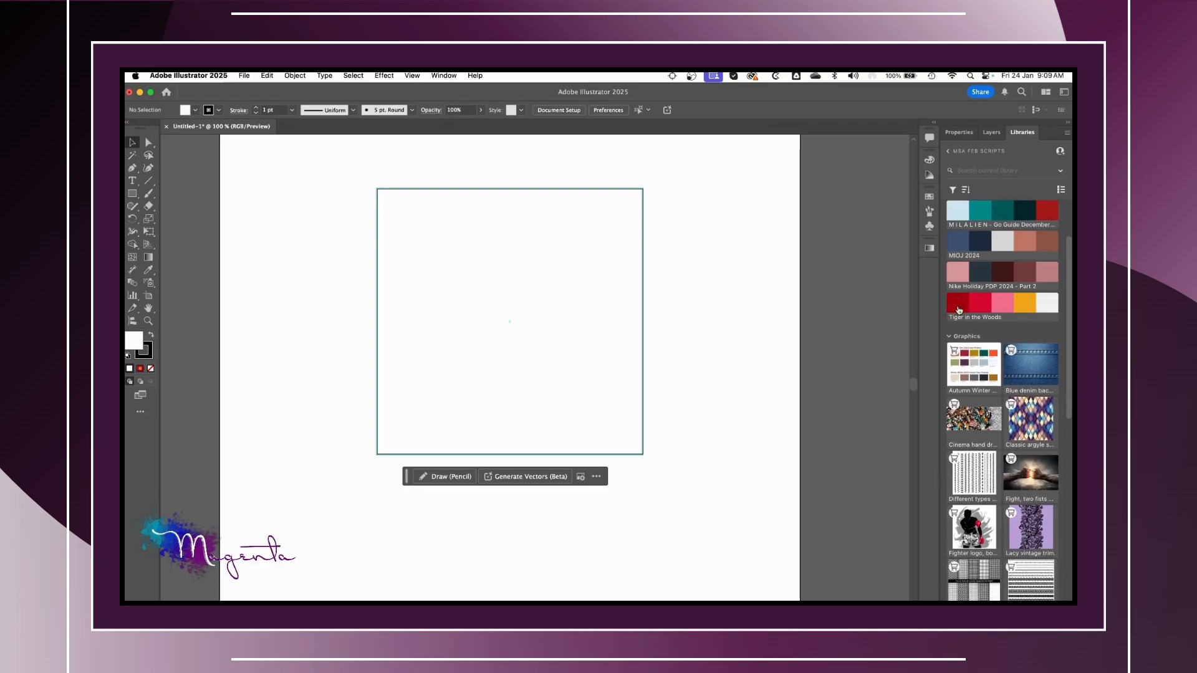
mouse_move(1011, 308)
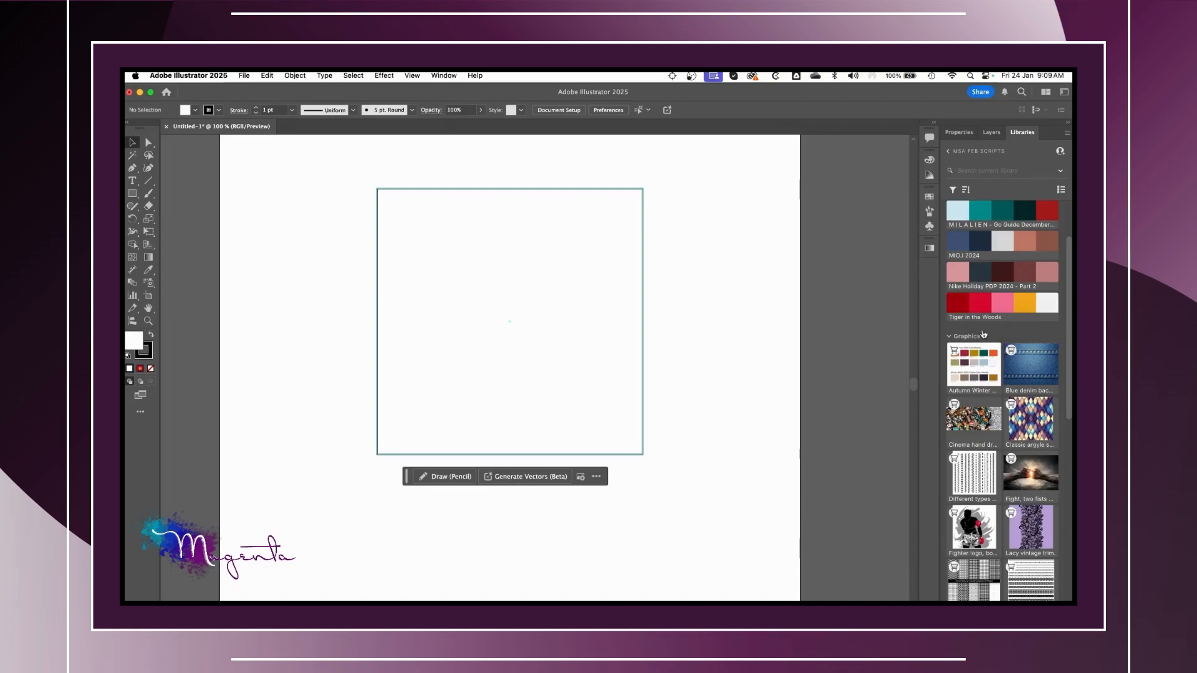
Place the Autumn Winter palette graphic from the library beside the square's upper right corner, about 65 × 52 mm, and deselect it.
mouse_move(972, 369)
left_click_drag(972, 369, 695, 238)
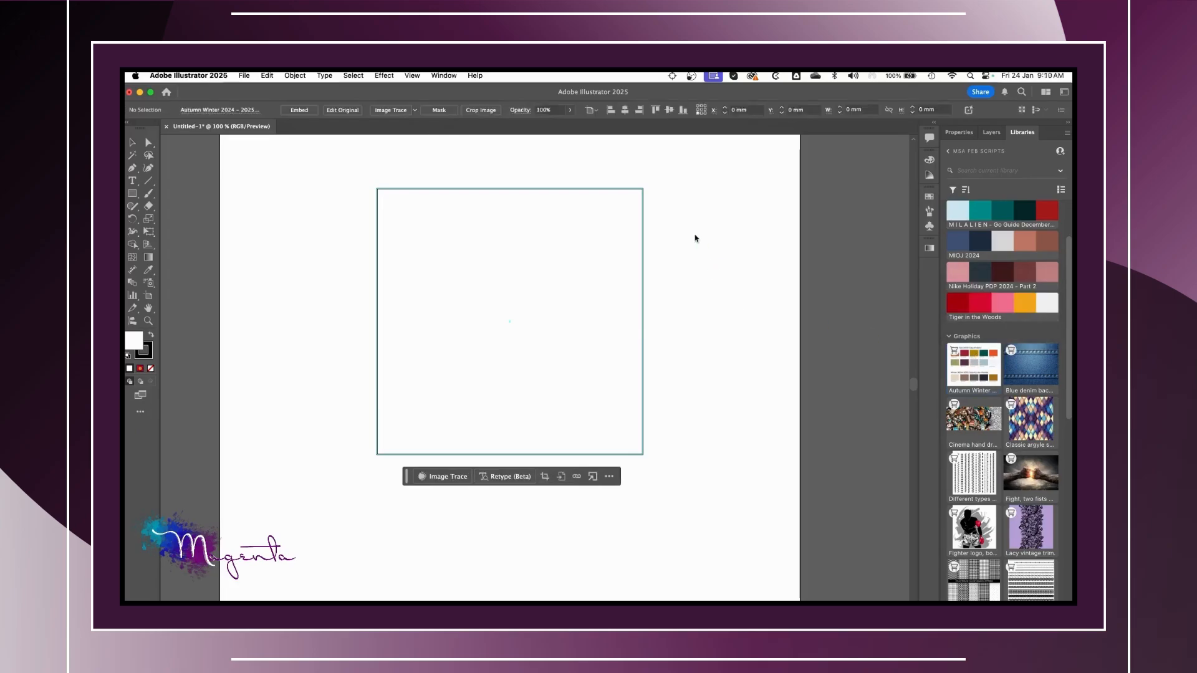
left_click(662, 195)
left_click_drag(798, 360, 841, 394)
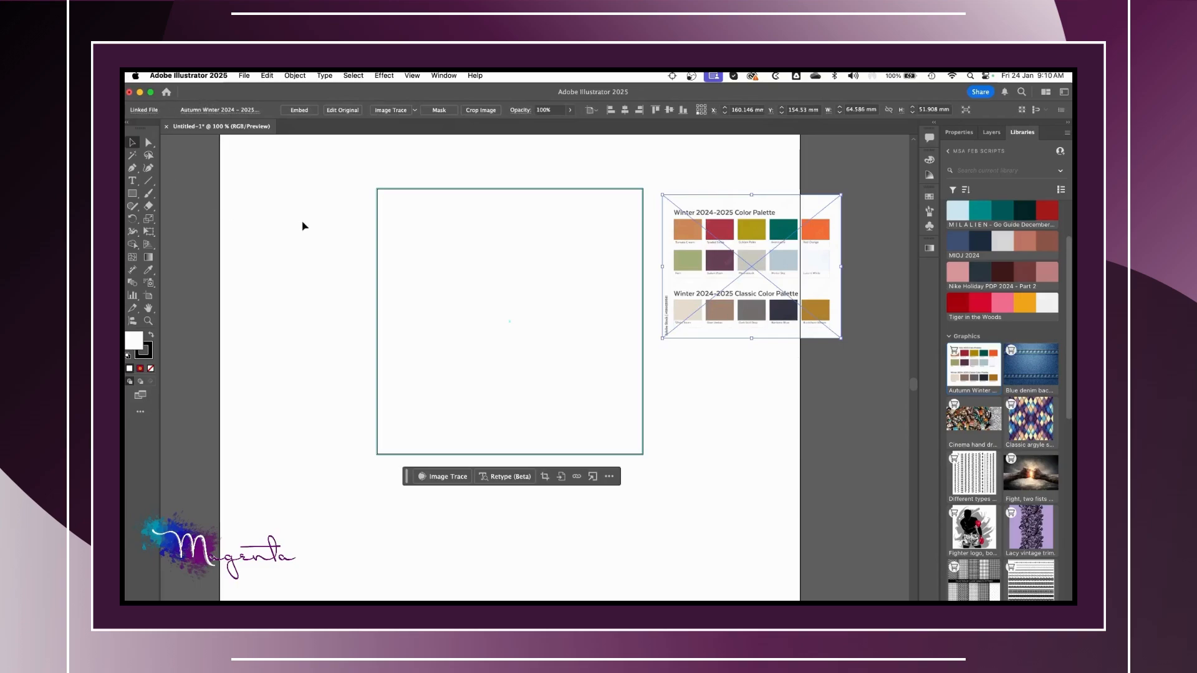
left_click(636, 157)
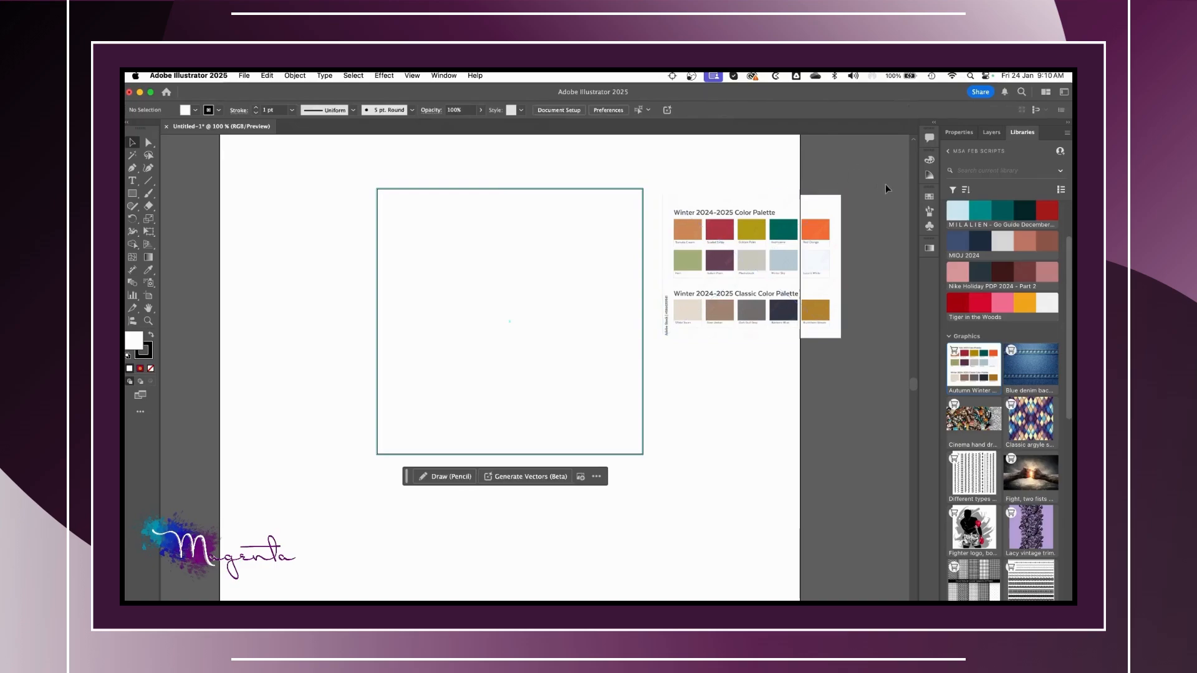
Undock the Swatches and float them beside the square, on the side opposite the palette image.
left_click(930, 197)
mouse_move(816, 193)
left_mouse_down()
mouse_move(734, 305)
mouse_move(679, 341)
left_mouse_up()
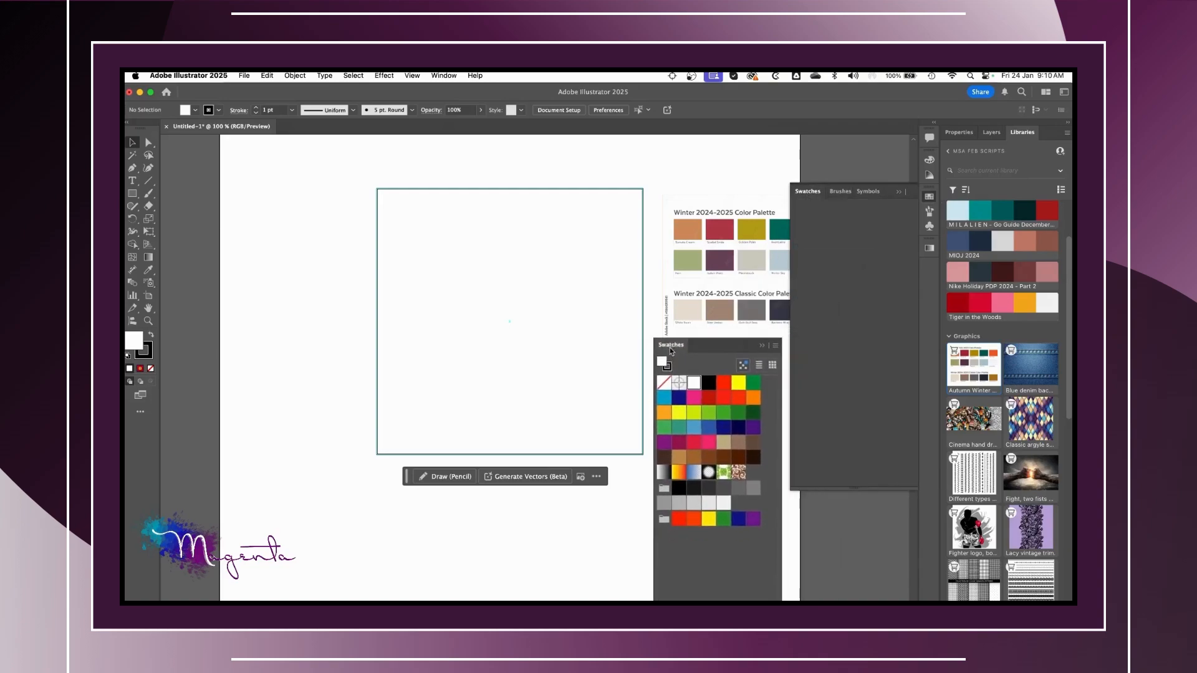
left_click(930, 212)
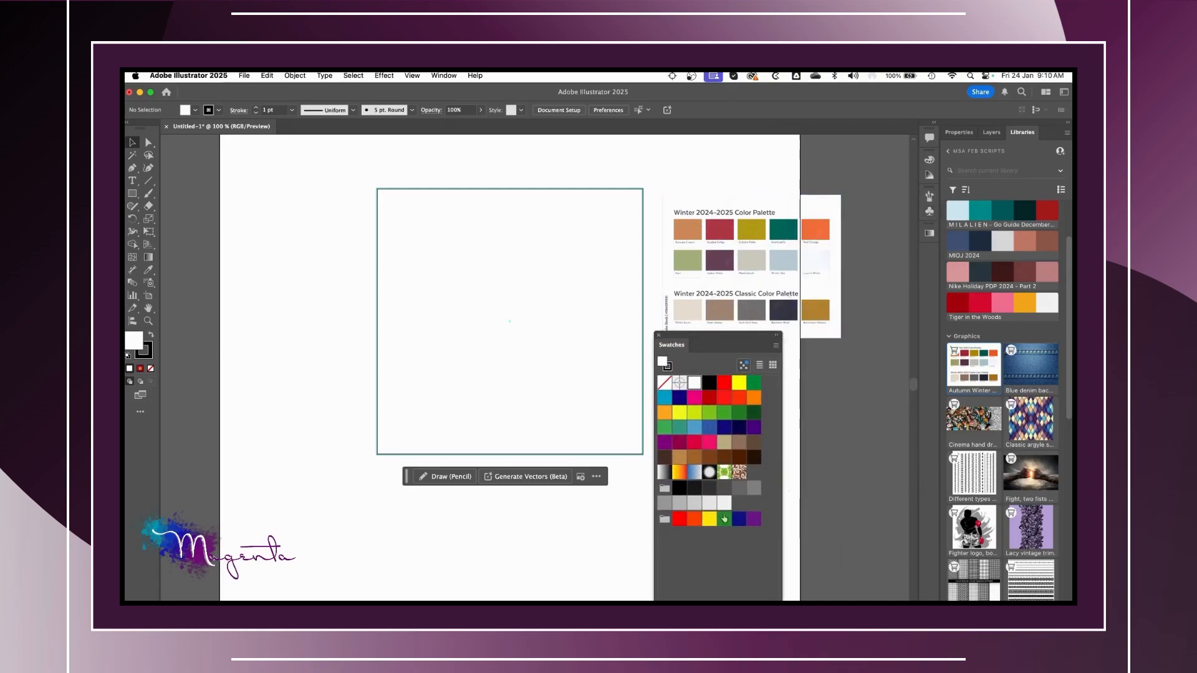
left_click_drag(697, 334, 271, 177)
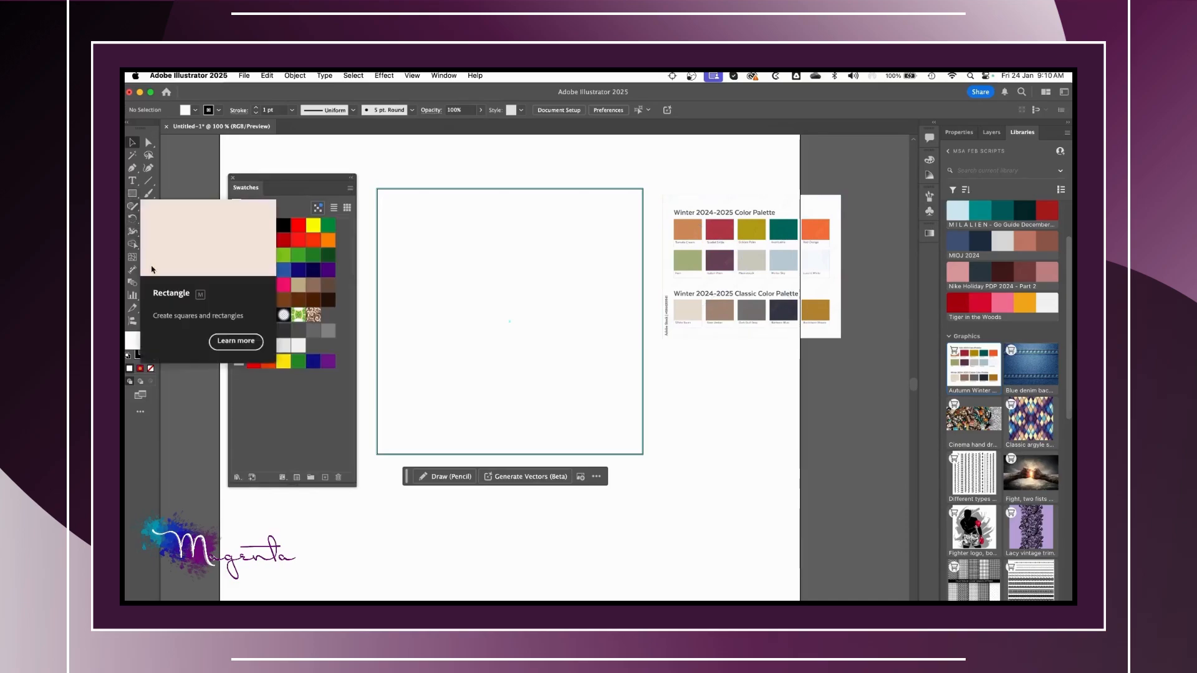
Sample the first orange-brown color of the Winter 2024-2025 palette with the Eyedropper and save it as a global RGB process swatch.
left_click(149, 272)
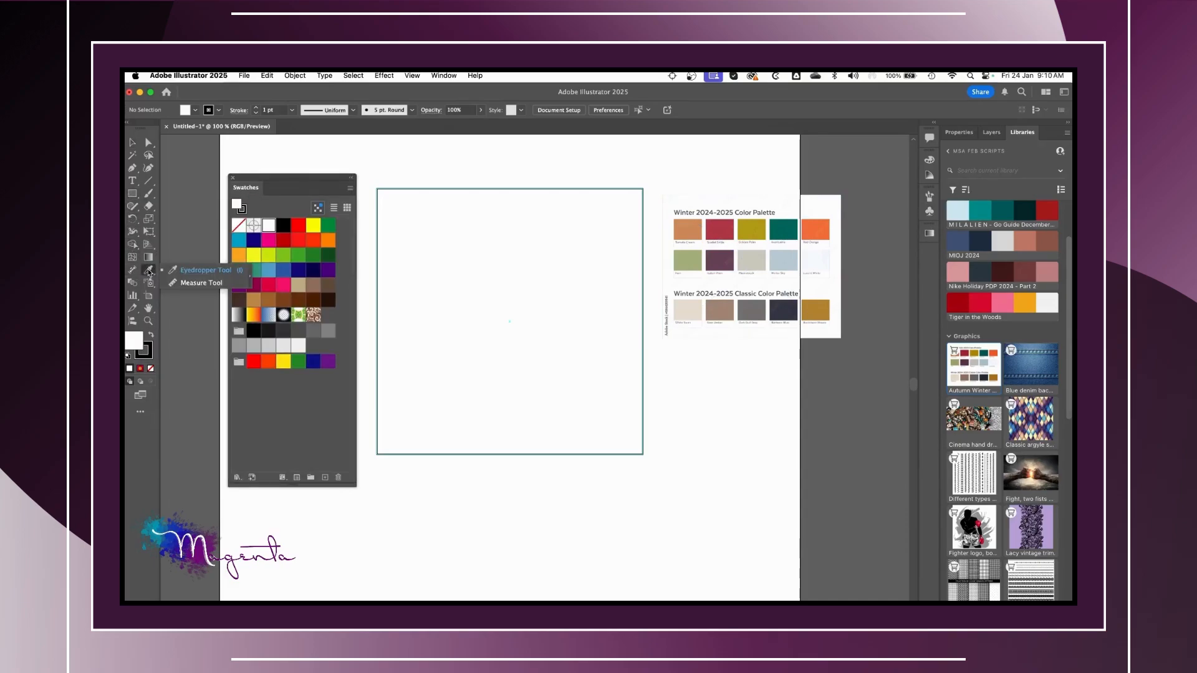
left_click(691, 229)
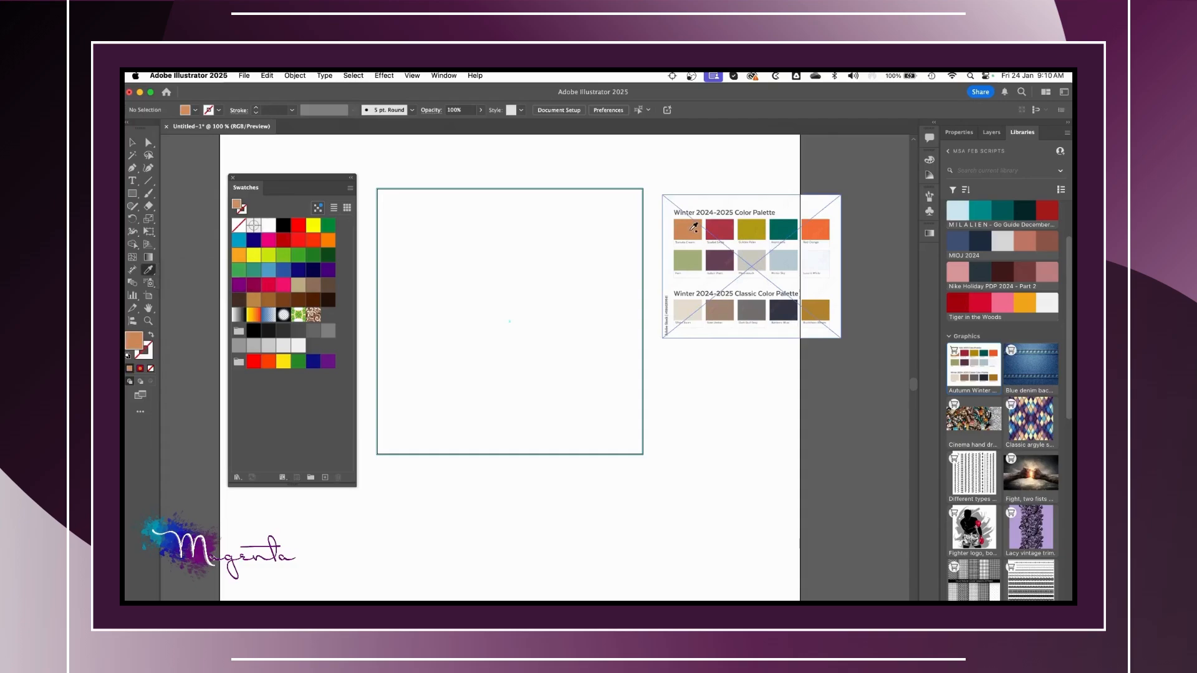
left_click(325, 478)
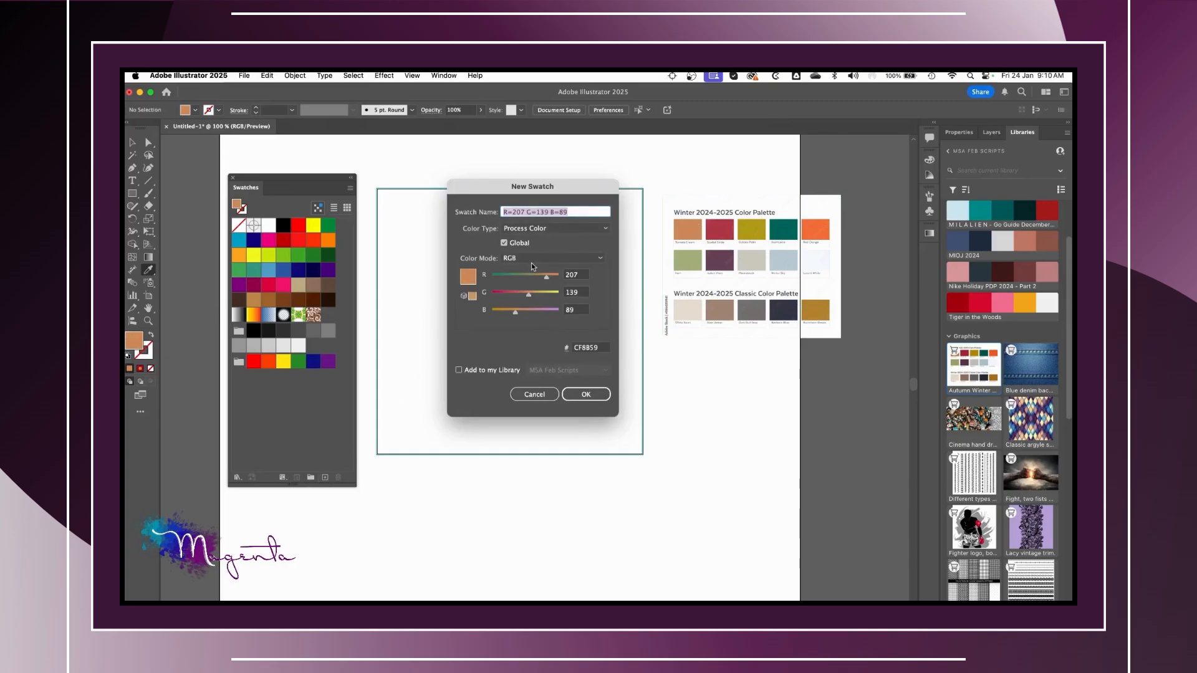
left_click(586, 394)
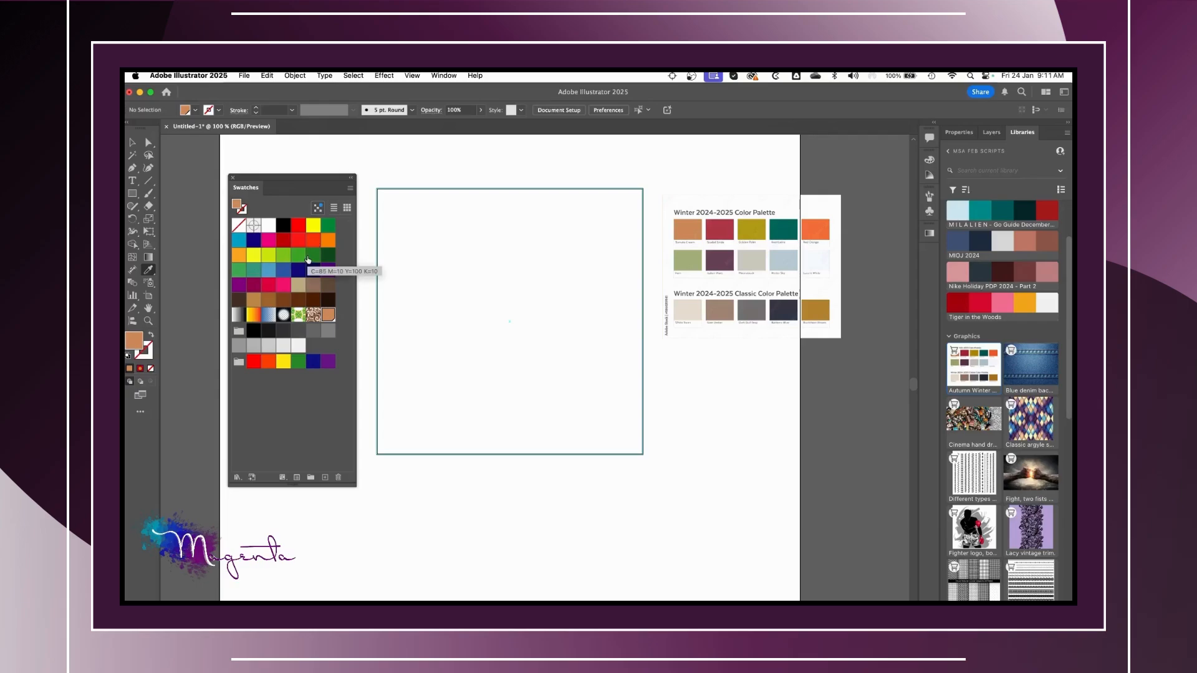
Create a swatch group named Fashion Week 2025 from the saved orange-brown swatch.
left_click(310, 478)
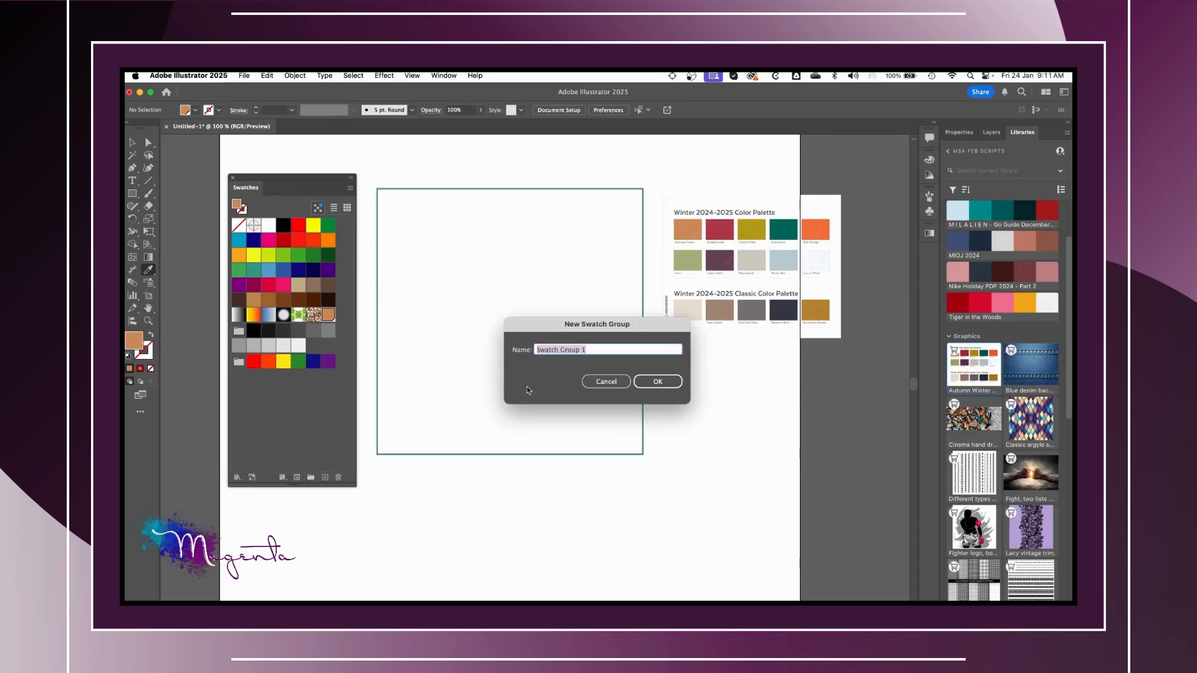
type("Fashion Week 2025")
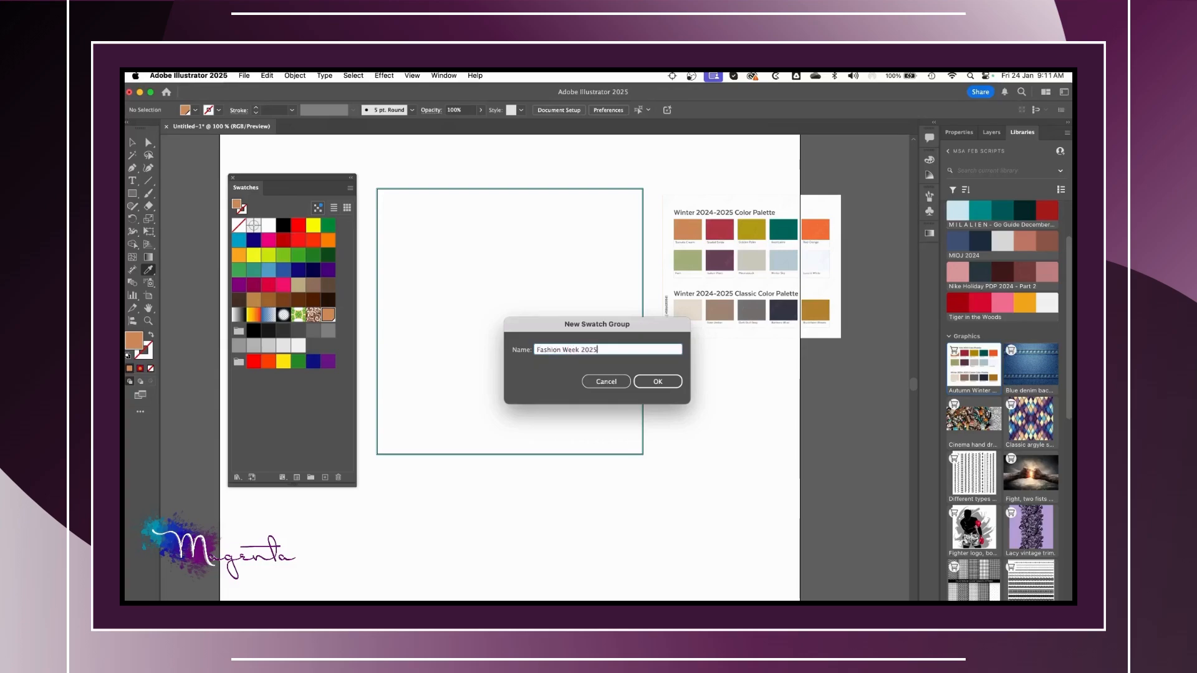
left_click(658, 382)
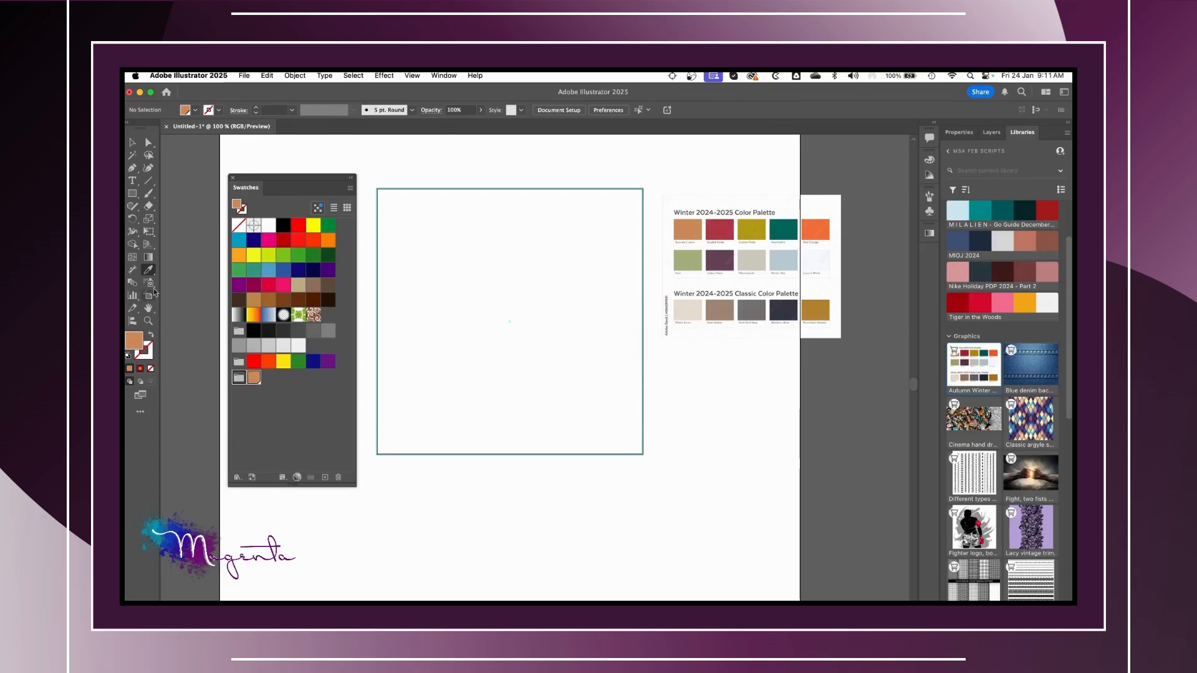
Save the Winter palette's red as a global RGB process swatch in the Fashion Week 2025 group, and sample the mustard yellow.
left_click(720, 228)
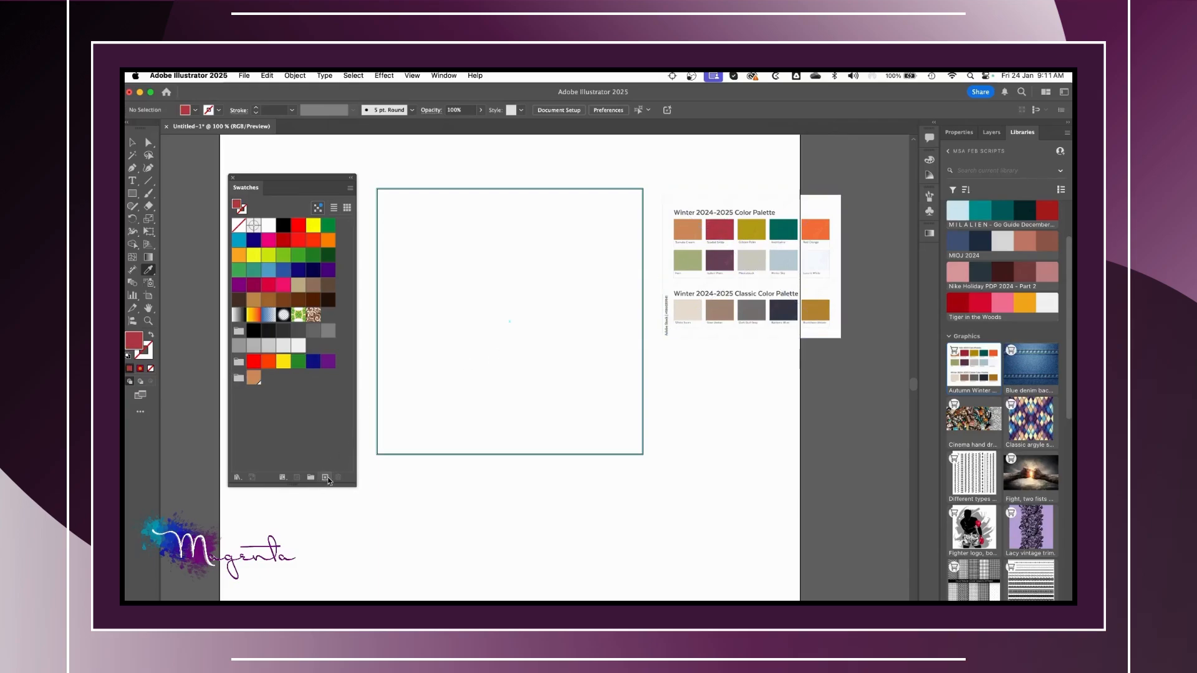
left_click(325, 477)
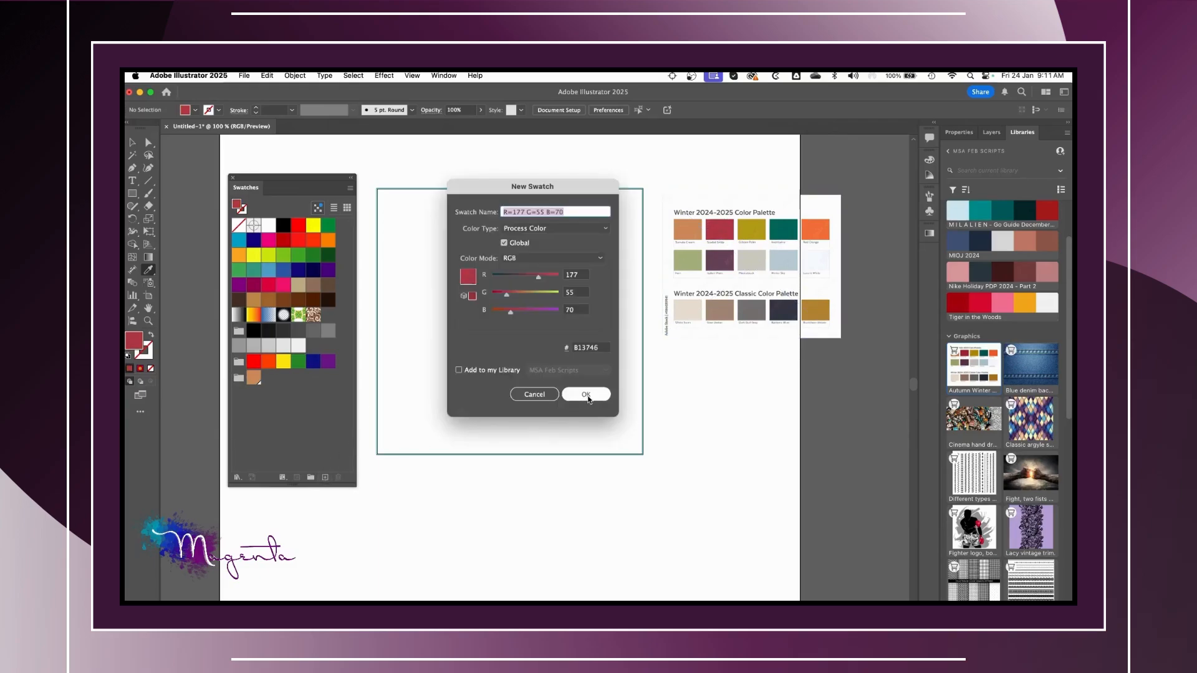
left_click(586, 394)
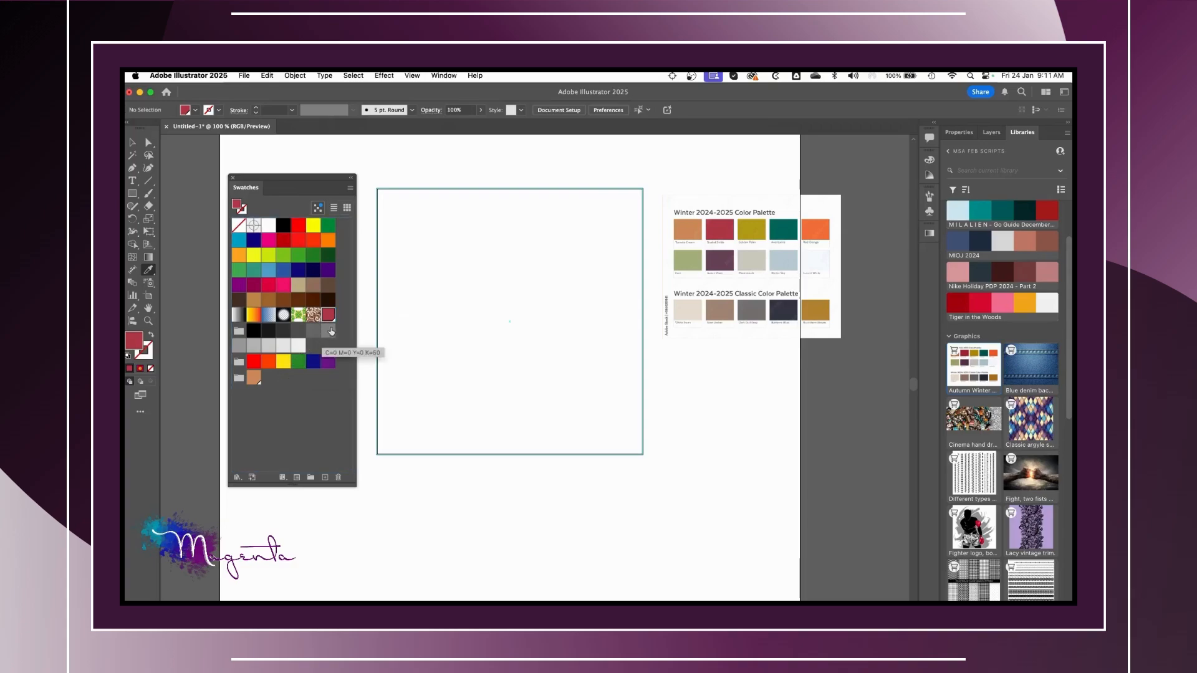
left_click_drag(231, 391, 255, 378)
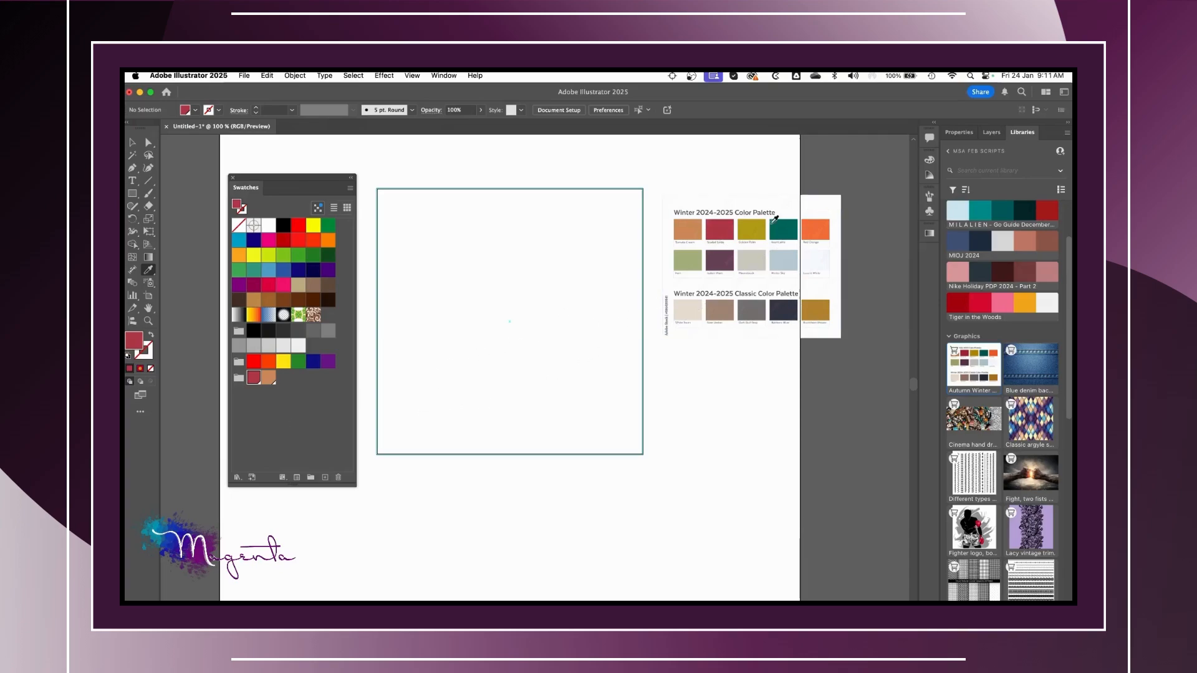
left_click(756, 225)
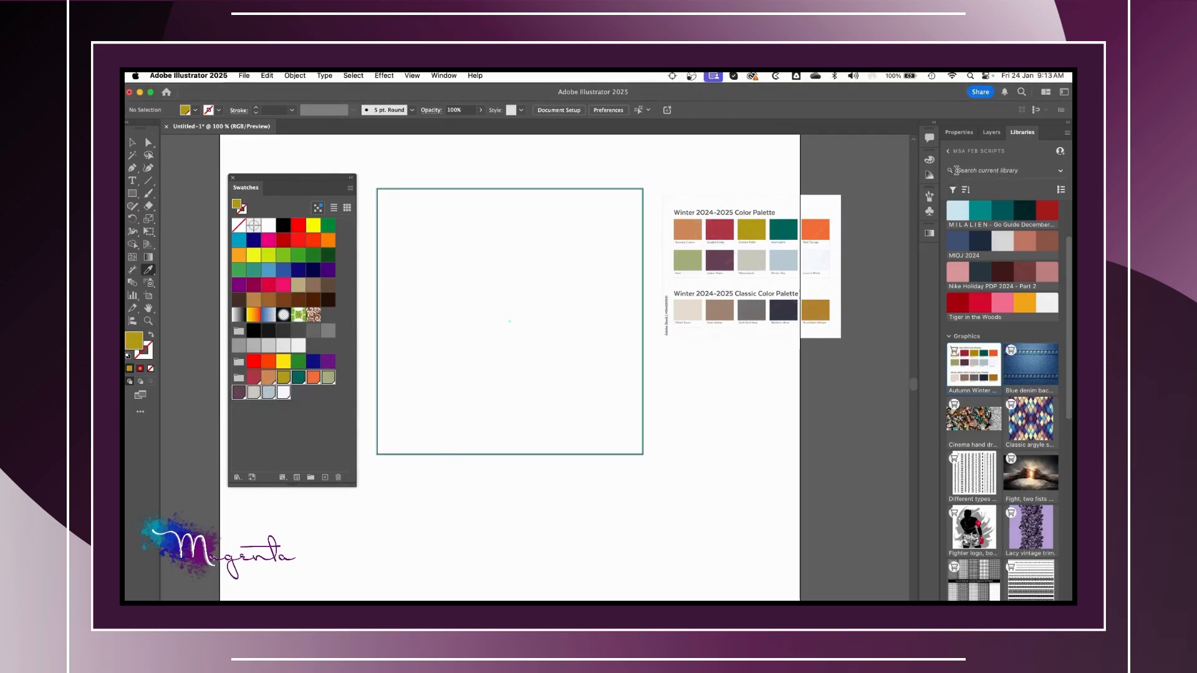
Add the dark red of the Tiger in the Woods library theme to the swatches, followed by the whole theme.
mouse_move(961, 305)
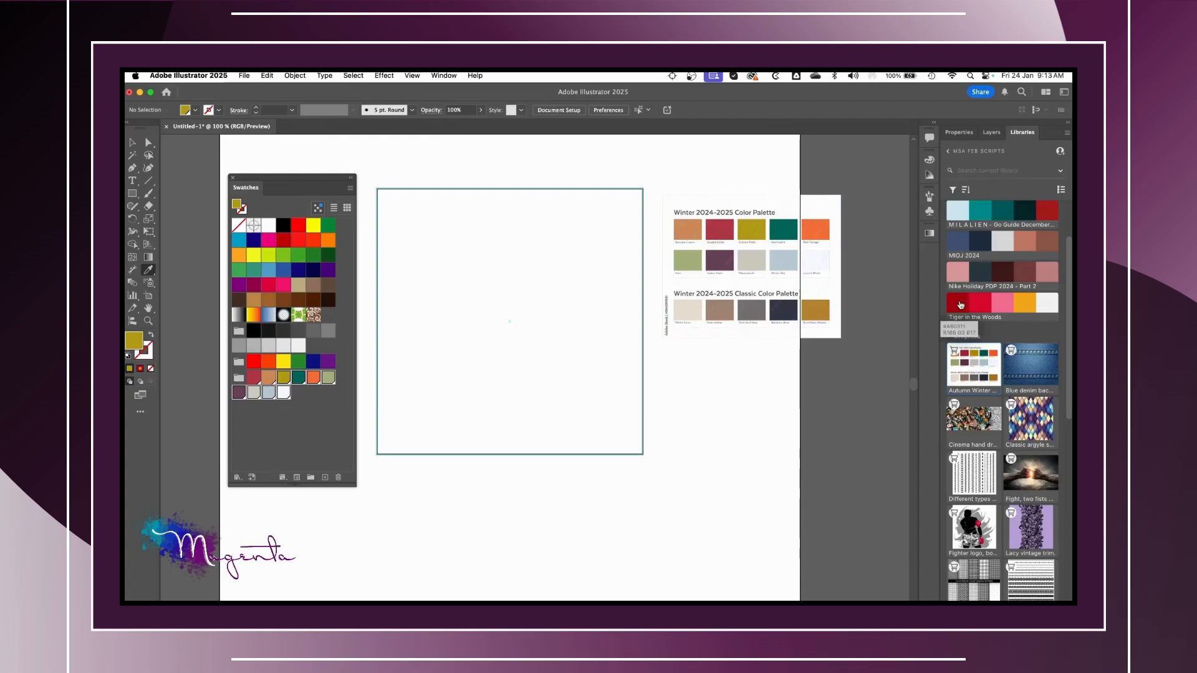
right_click(961, 305)
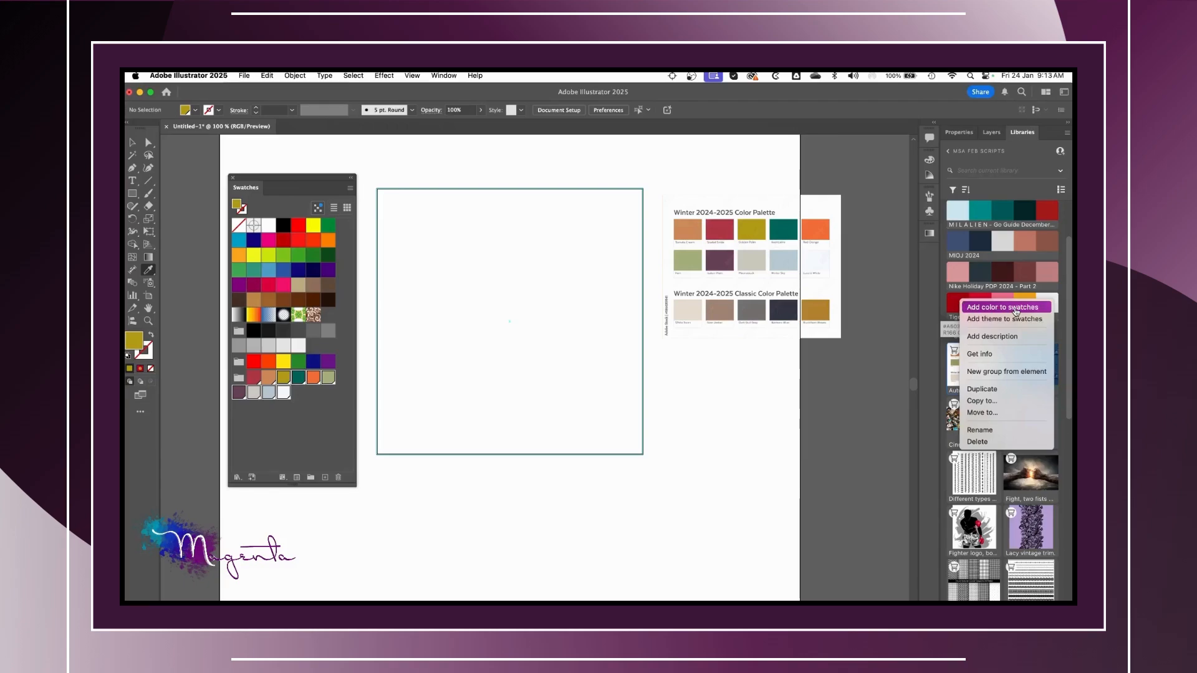
left_click(1016, 310)
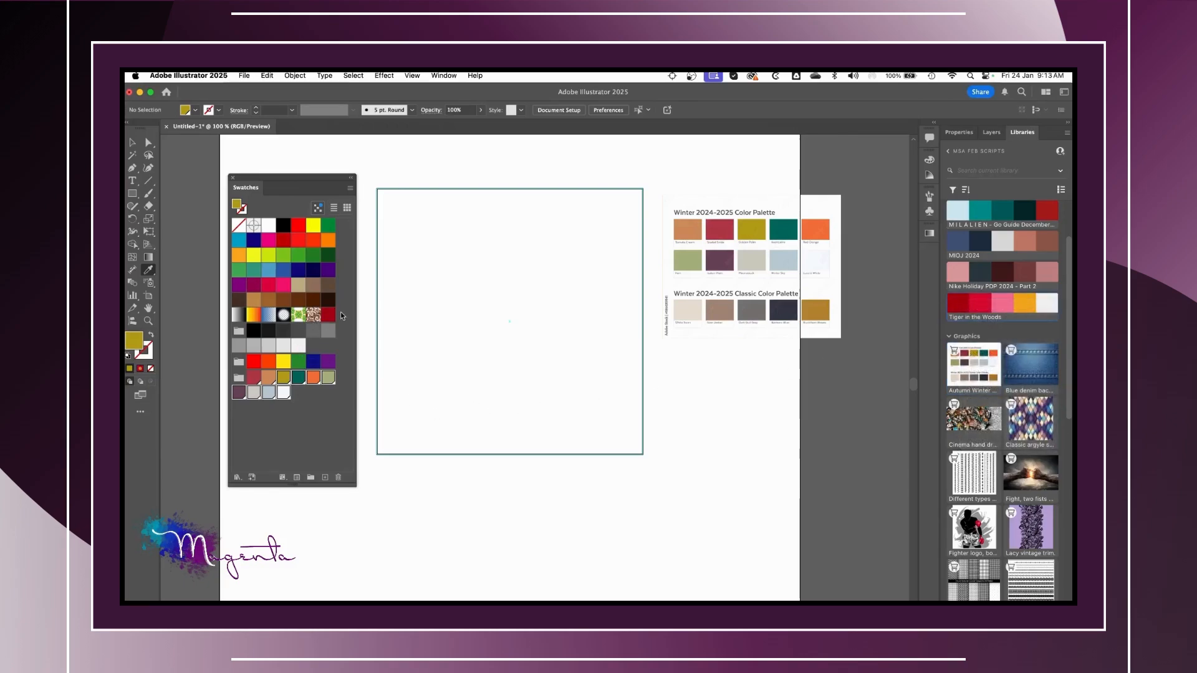
right_click(995, 308)
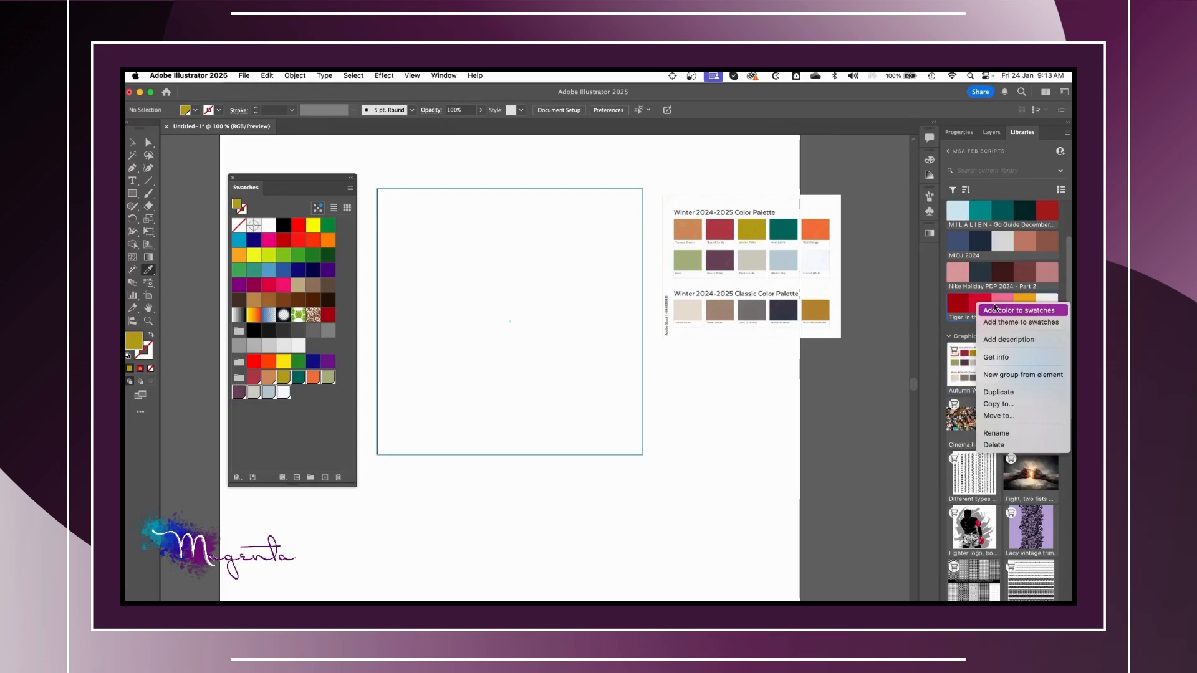
left_click(1016, 322)
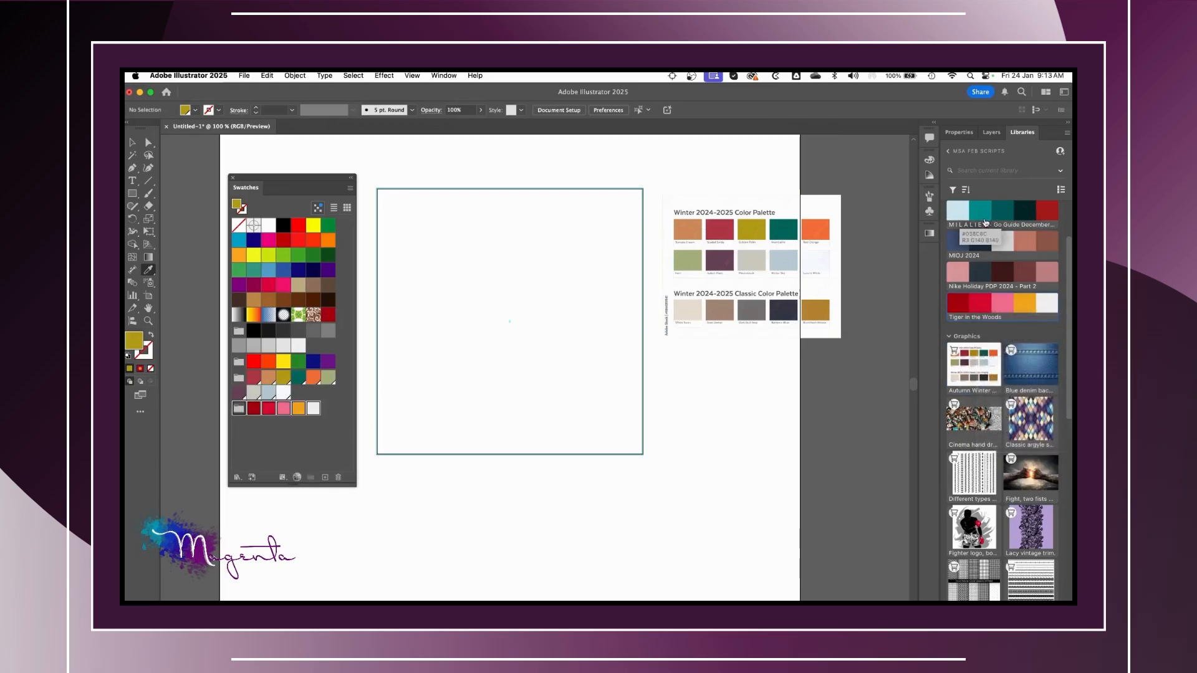
Add the CHINA GIRL color theme from the library to the swatches as a group and deselect it.
scroll(984, 227, "up", 2)
scroll(983, 227, "up", 2)
right_click(978, 227)
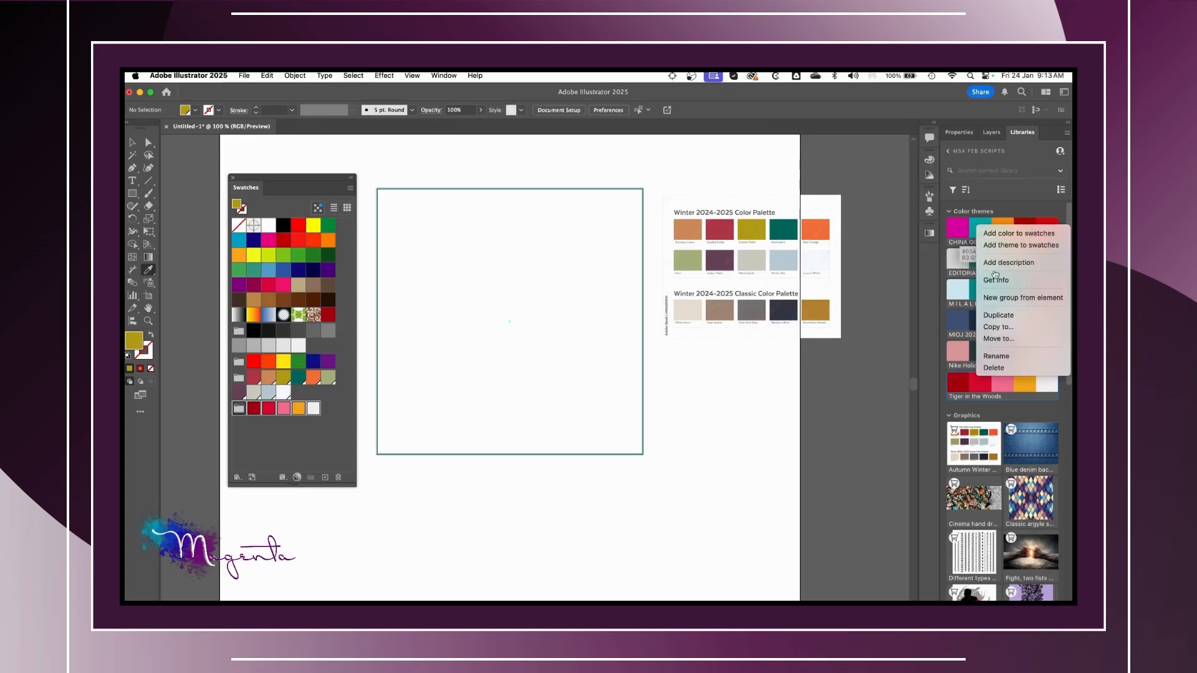
left_click(1010, 245)
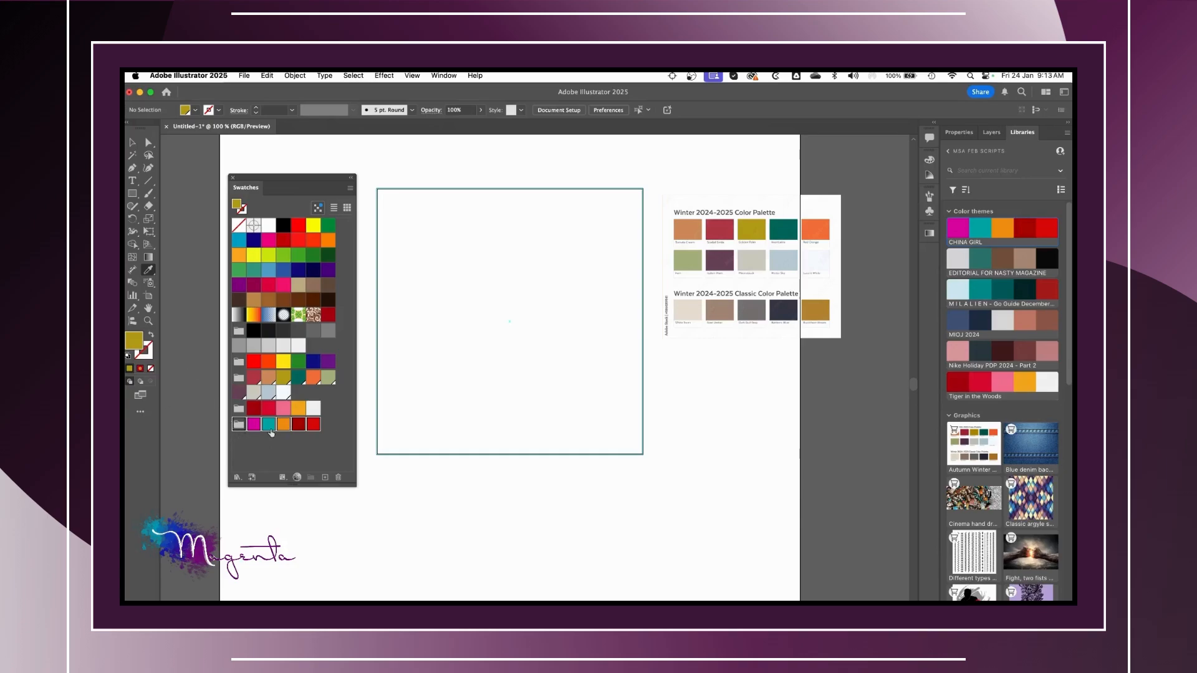
left_click(259, 450)
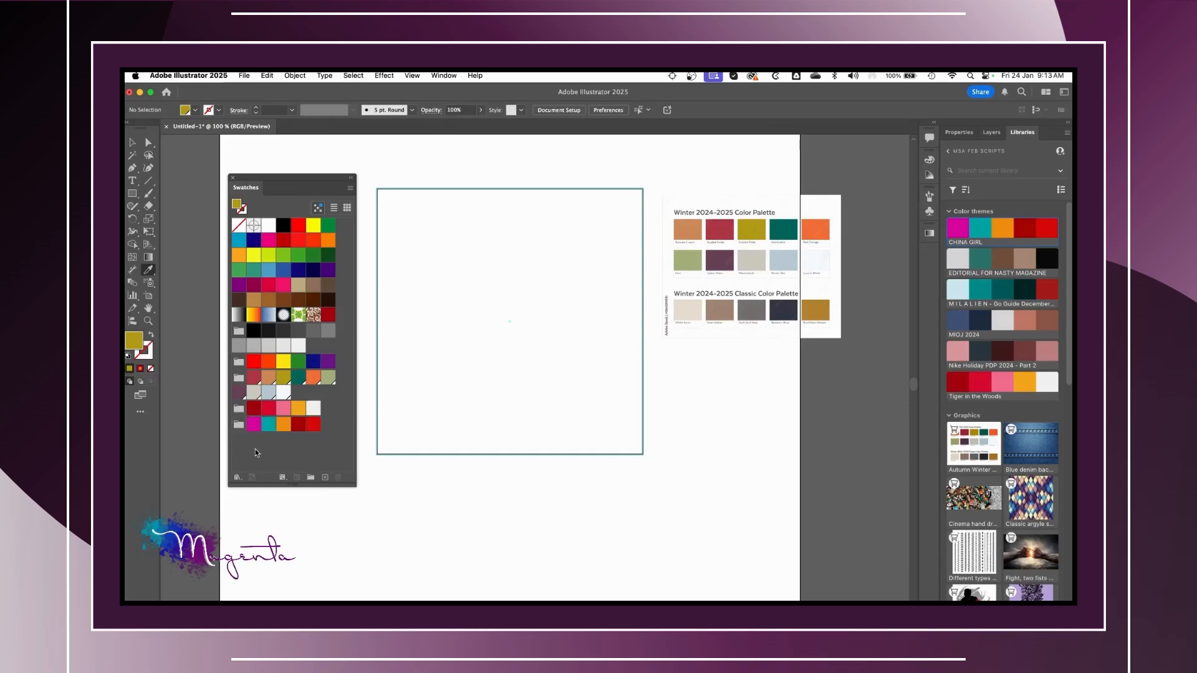
Make the first two red swatches of the Tiger in the Woods group global process colors.
double_click(252, 413)
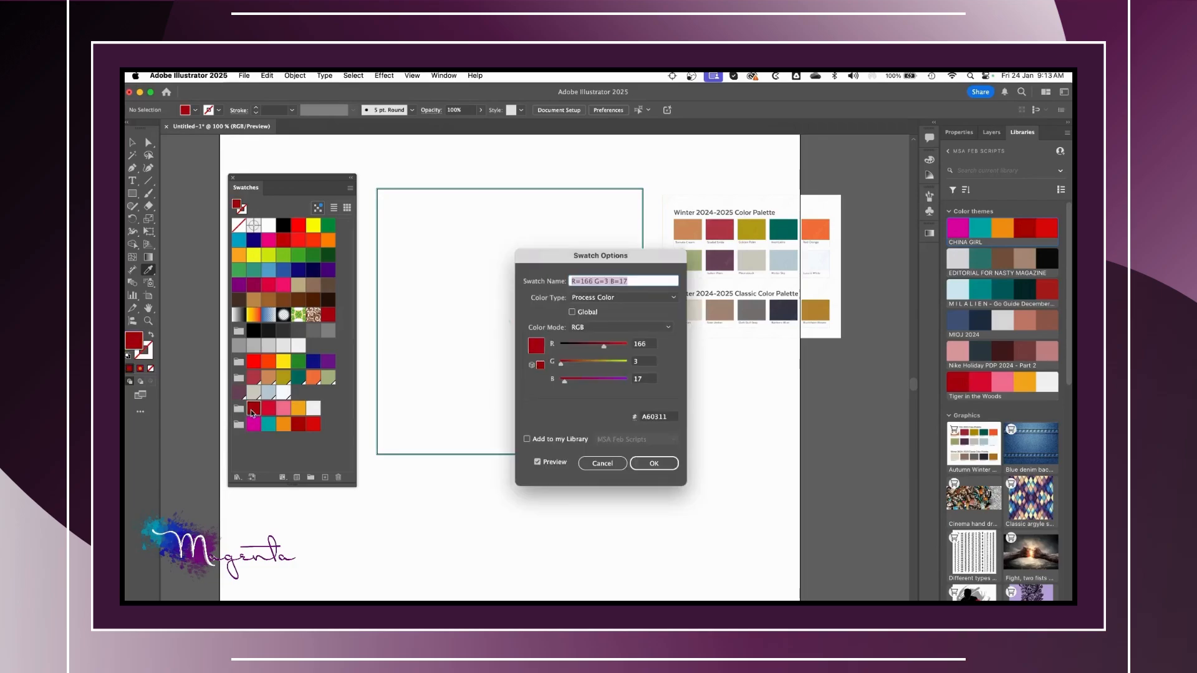
left_click(573, 312)
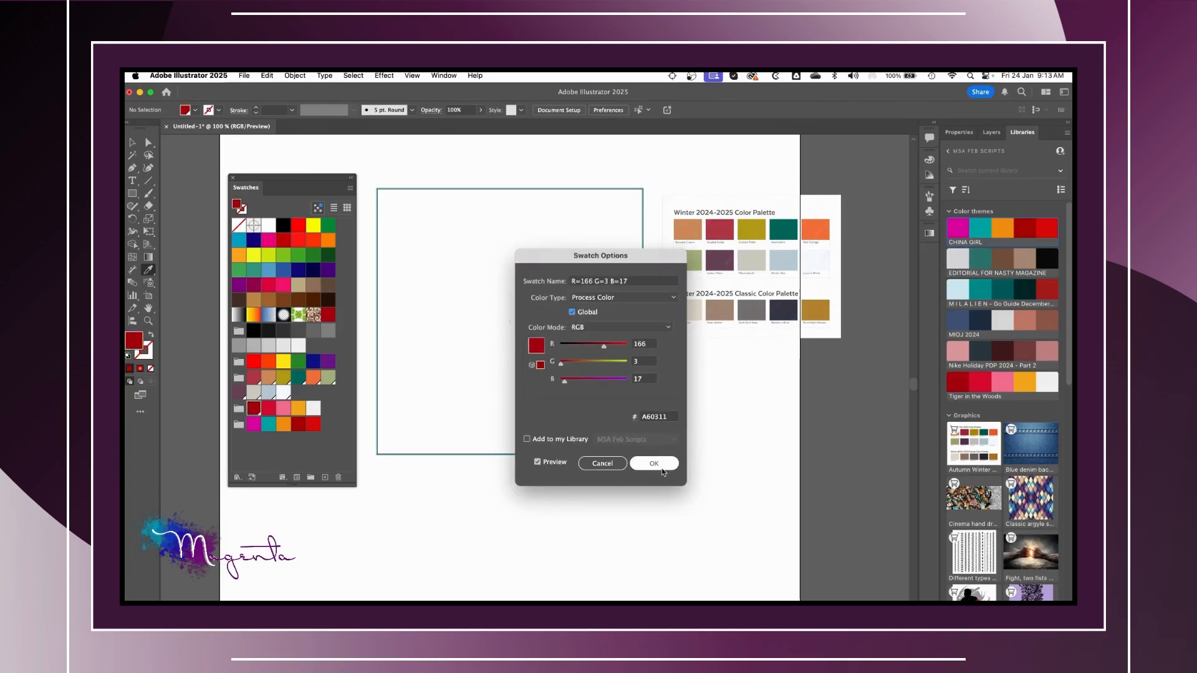
left_click(660, 467)
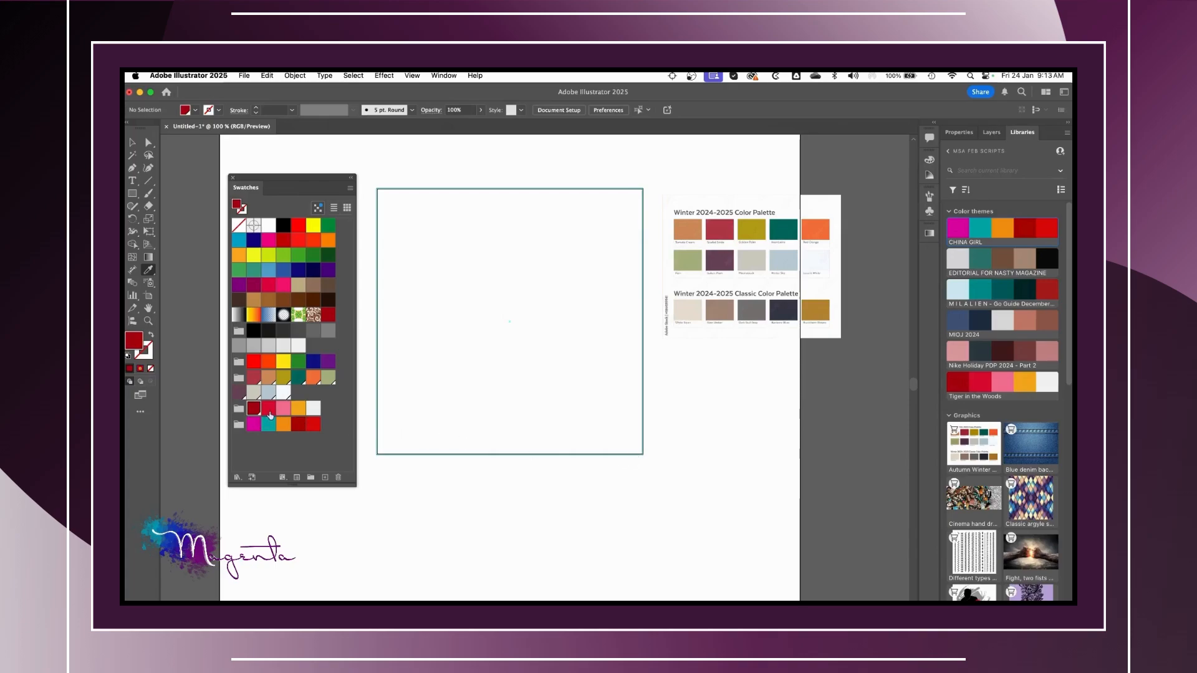
left_click(269, 410)
double_click(270, 411)
left_click(572, 313)
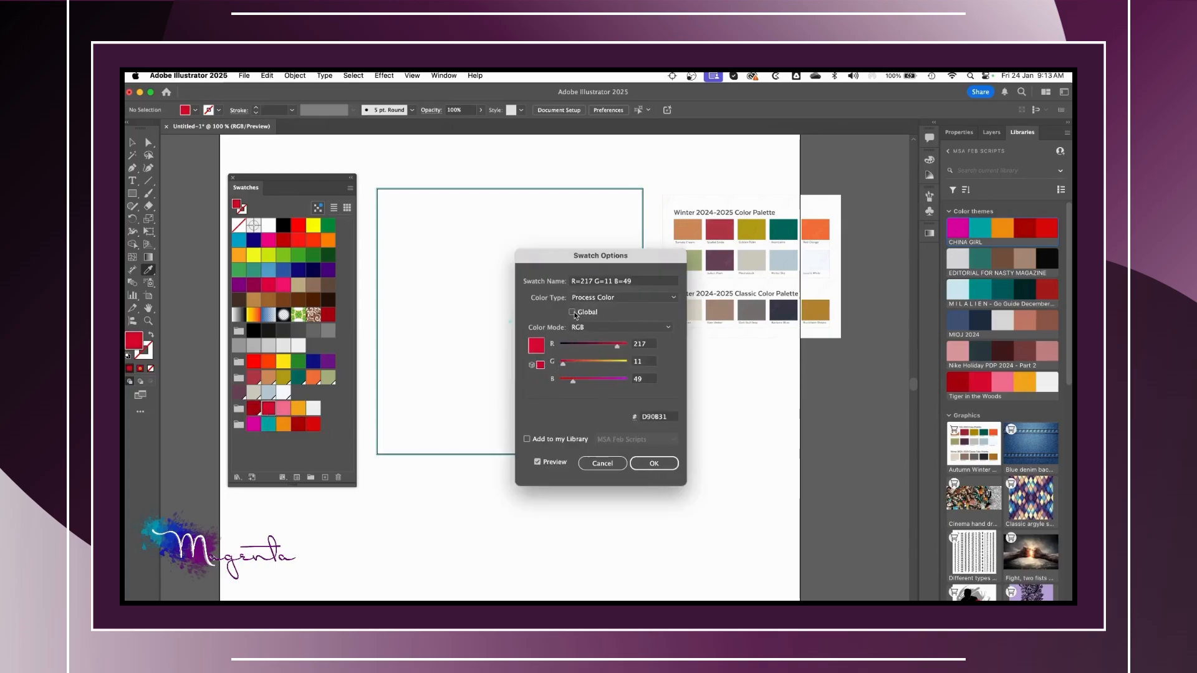
left_click(654, 464)
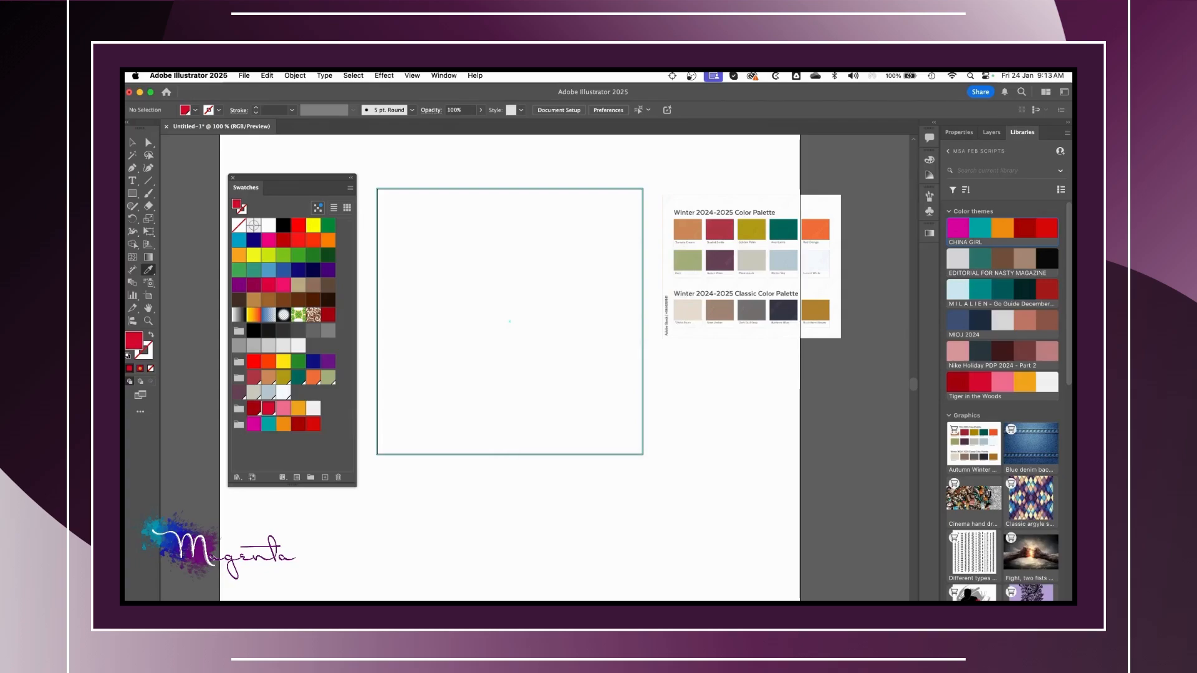
left_click(691, 503)
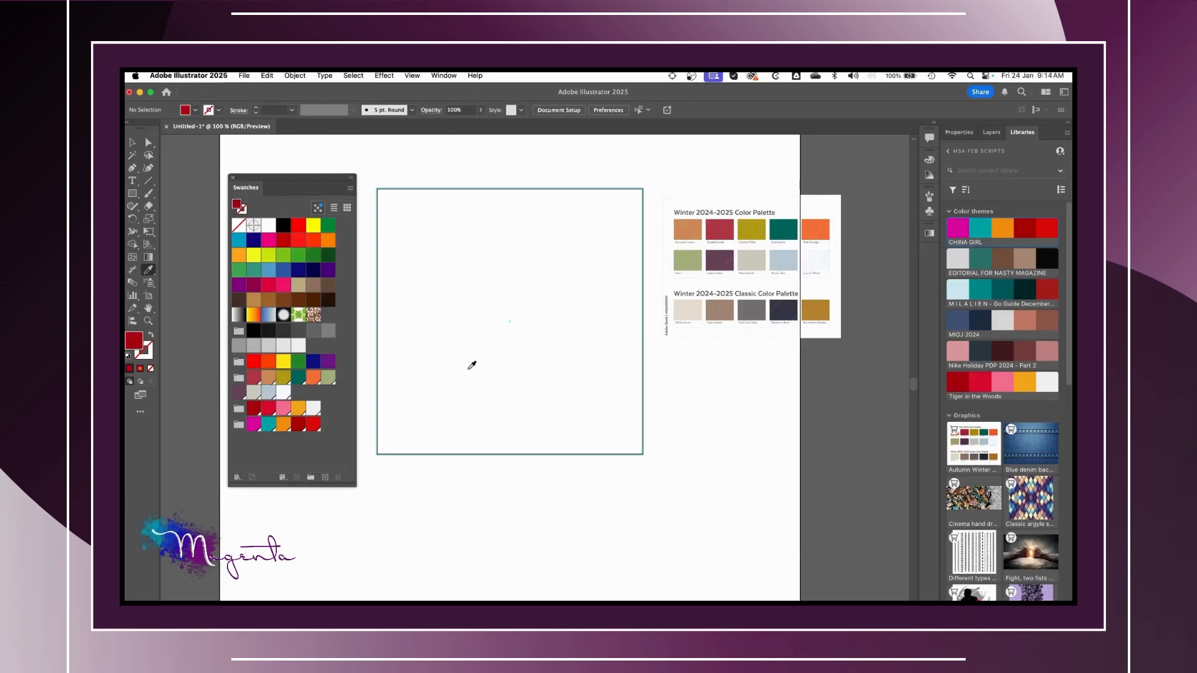
Select the placed winter palette image with the Selection tool and delete it from the artboard.
left_click(132, 144)
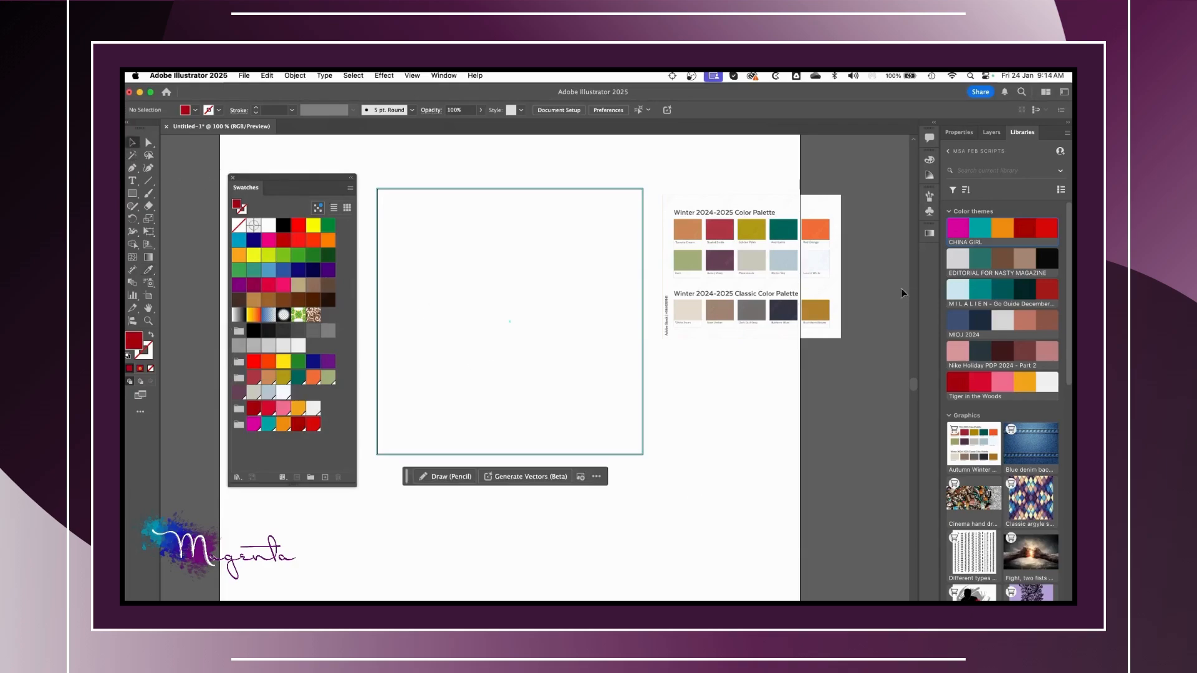
left_click(742, 279)
key("Delete")
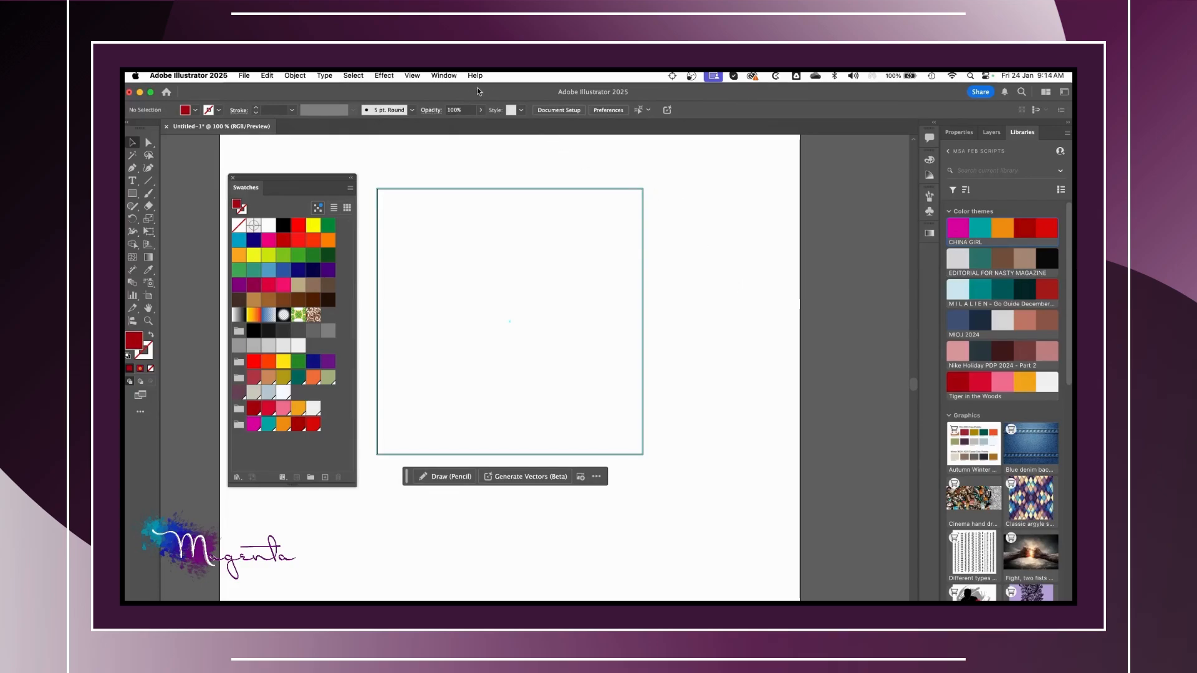
Show the Pattern Options and place them beside the empty square, on the side opposite the swatches.
left_click(444, 76)
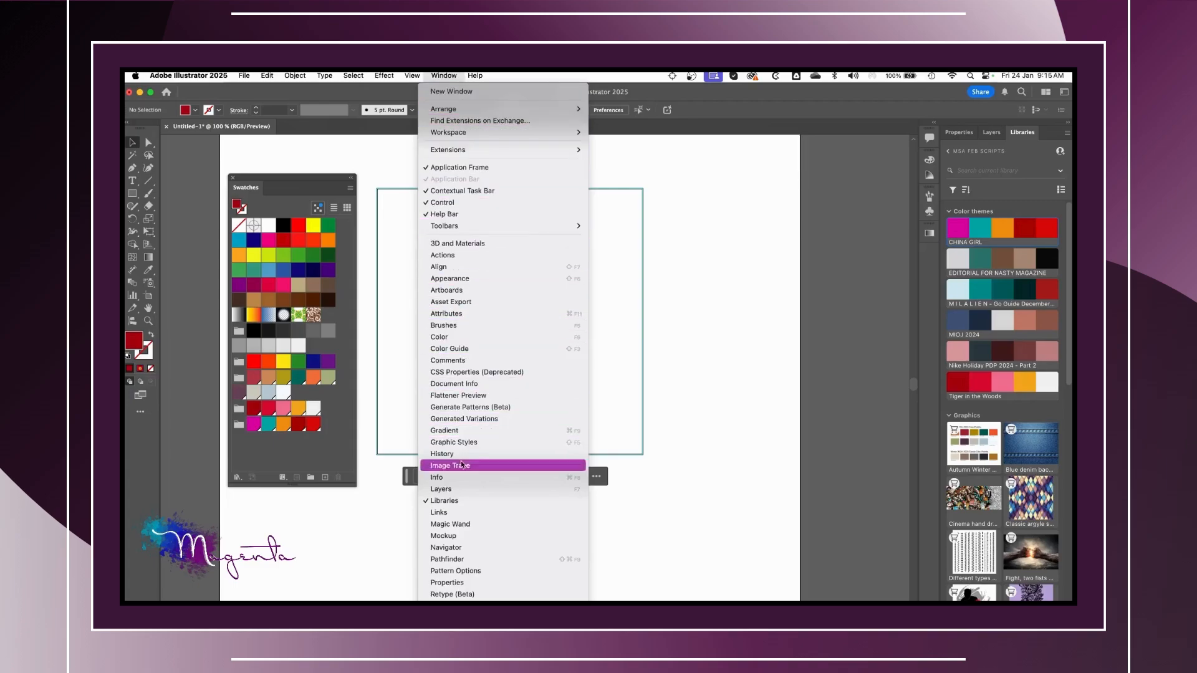
left_click(453, 571)
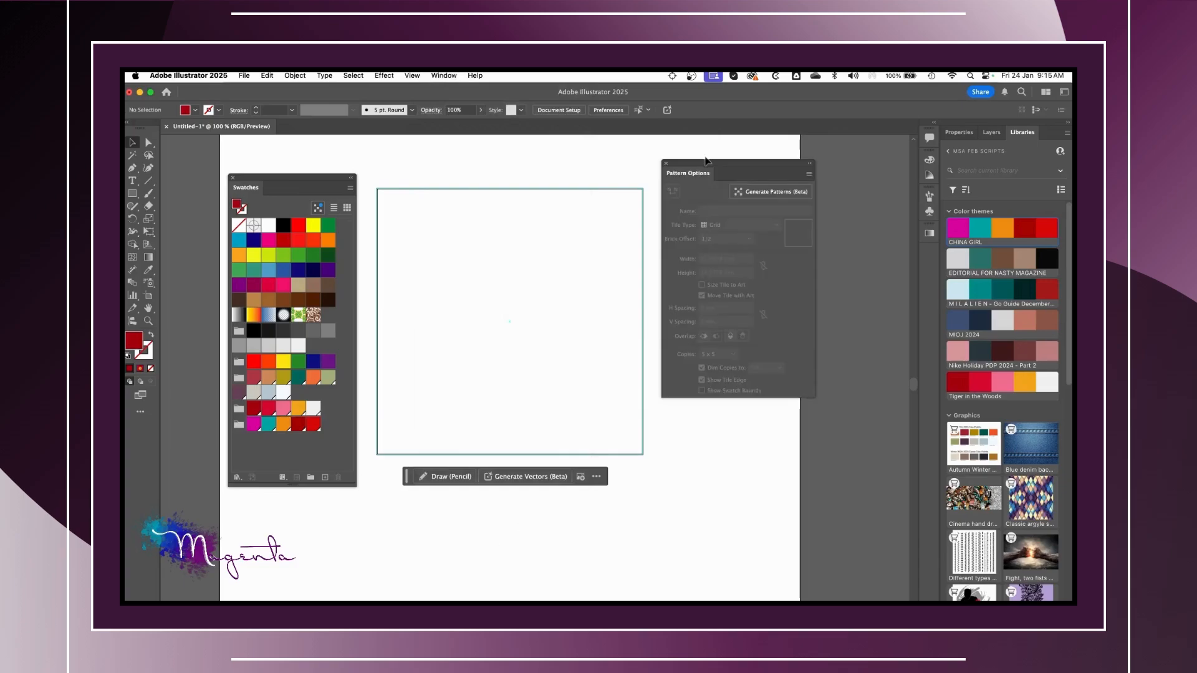
left_click_drag(700, 172, 699, 197)
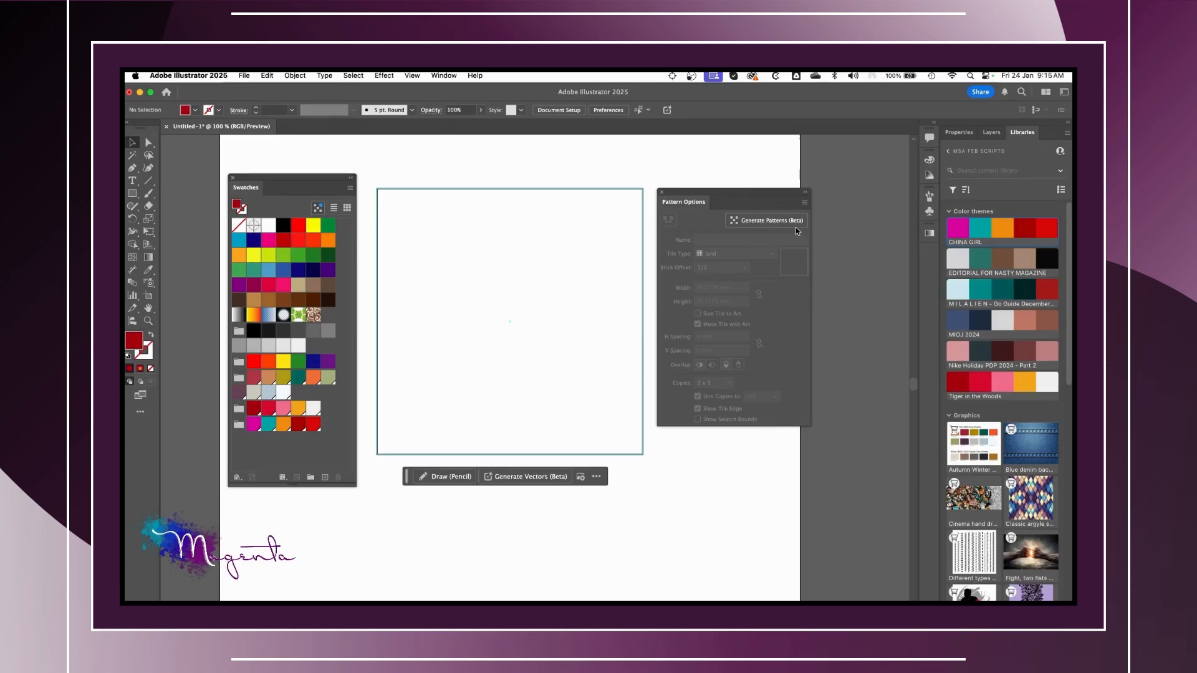
Select the square, open Generate Patterns (Beta) for it and place the generator over the square's lower edge.
mouse_move(761, 225)
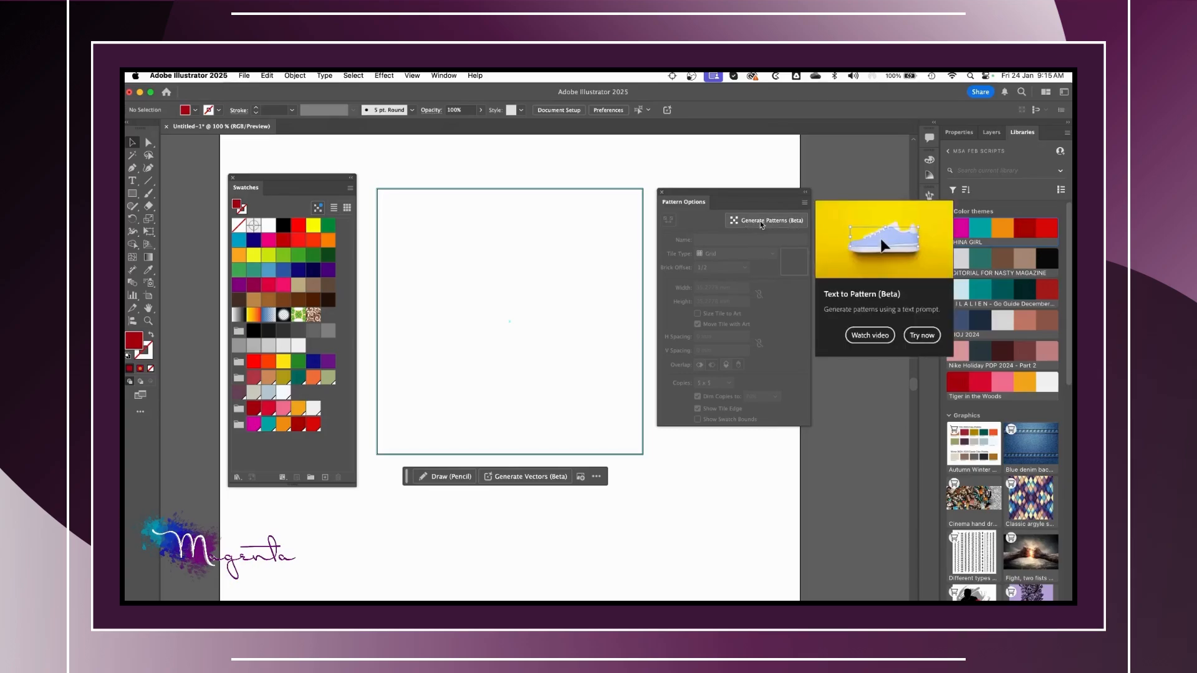
left_click(534, 189)
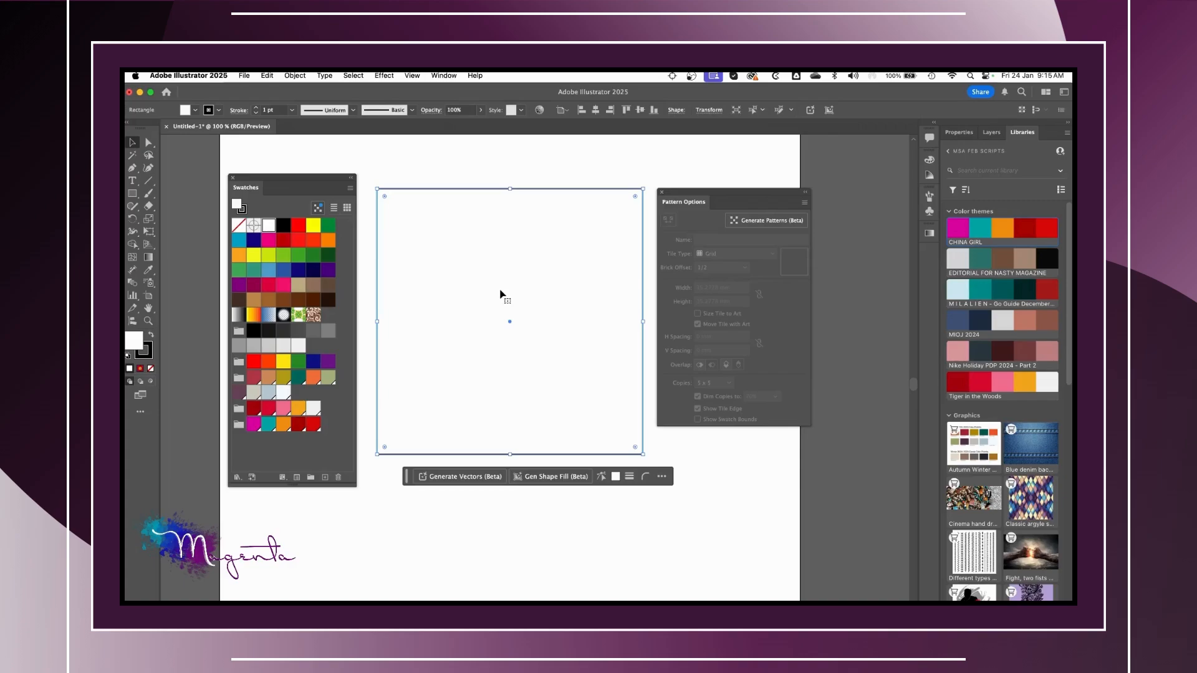
left_click(765, 221)
left_click_drag(291, 154, 480, 383)
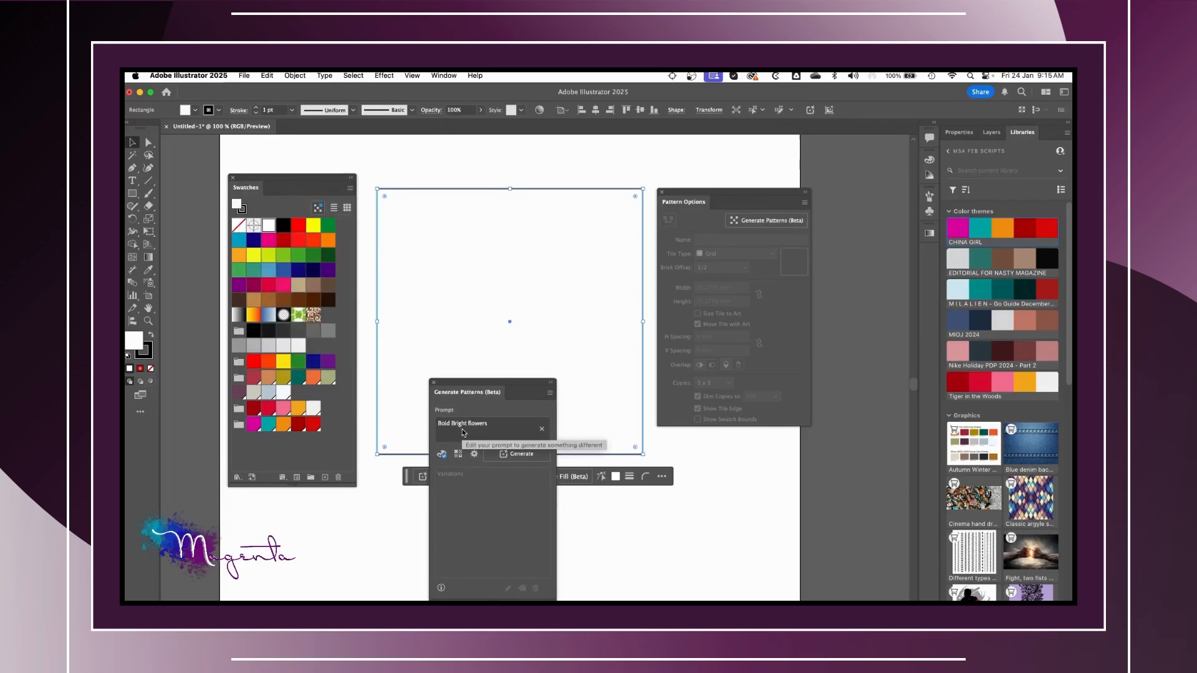
Choose the Vibrant color preset in the pattern's color and tone settings, keeping the number of colors on Auto.
left_click(441, 455)
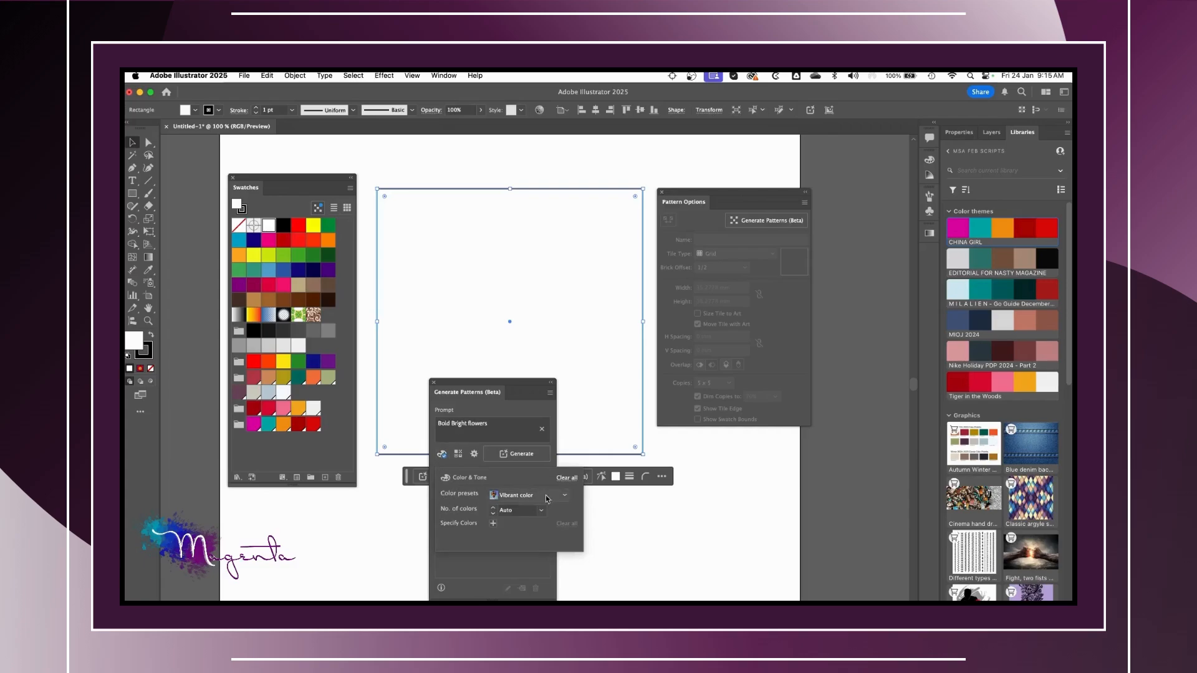
left_click(565, 496)
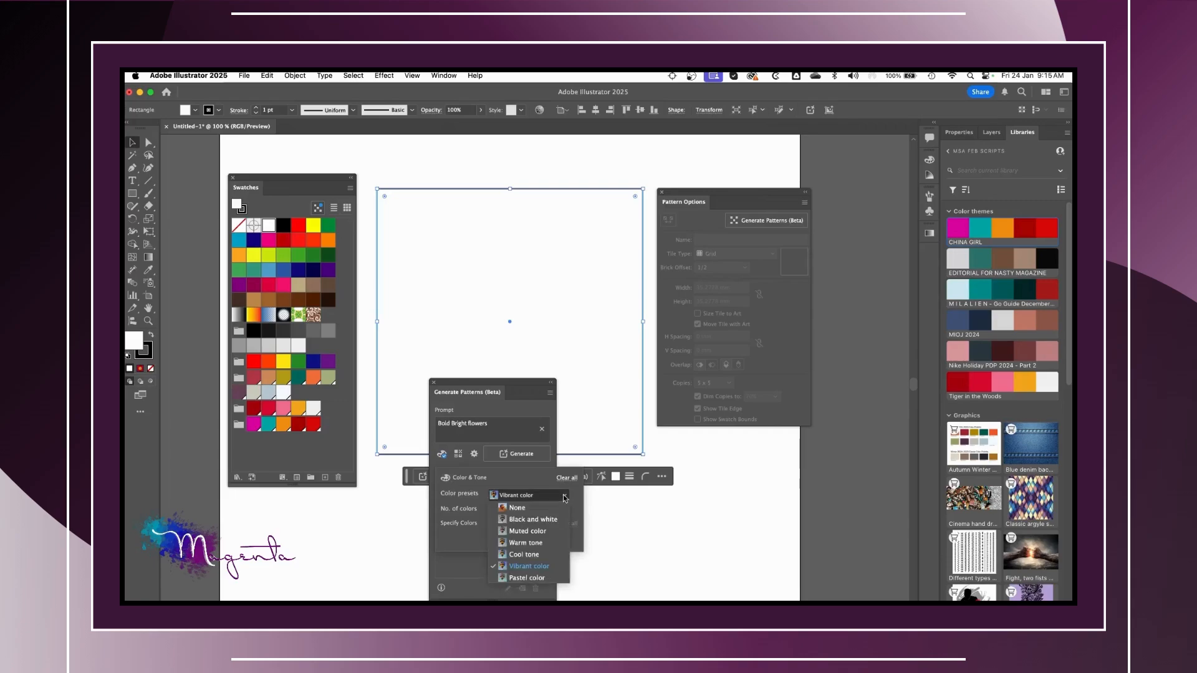
left_click(516, 567)
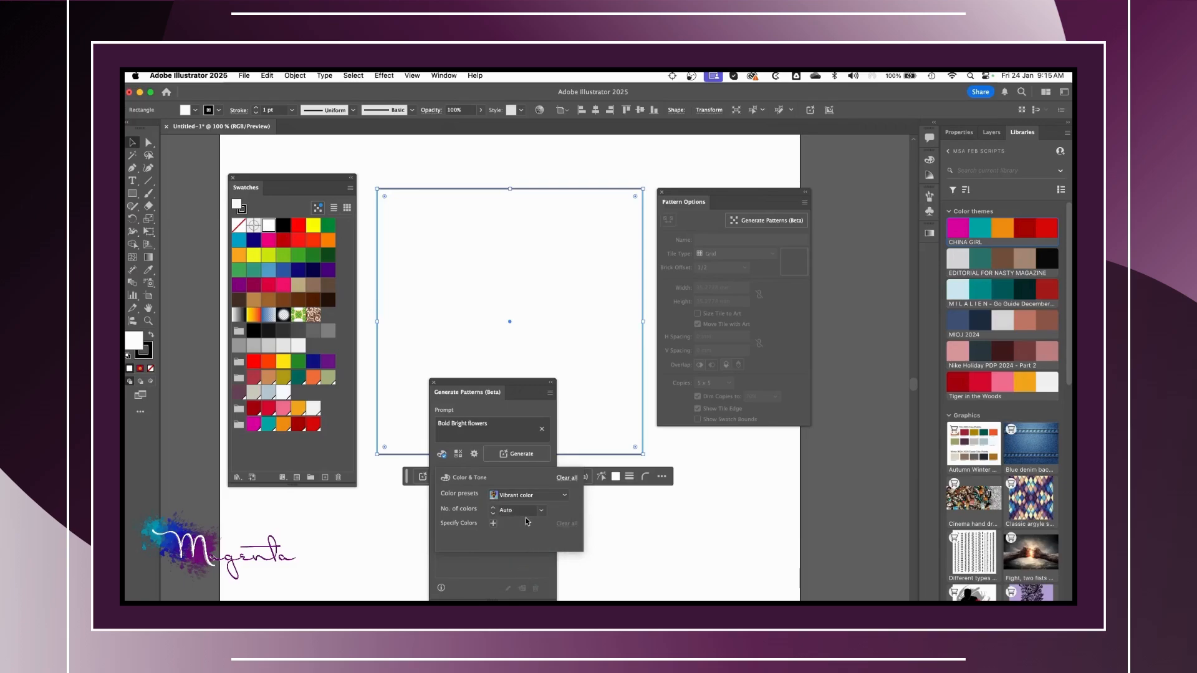
left_click(542, 511)
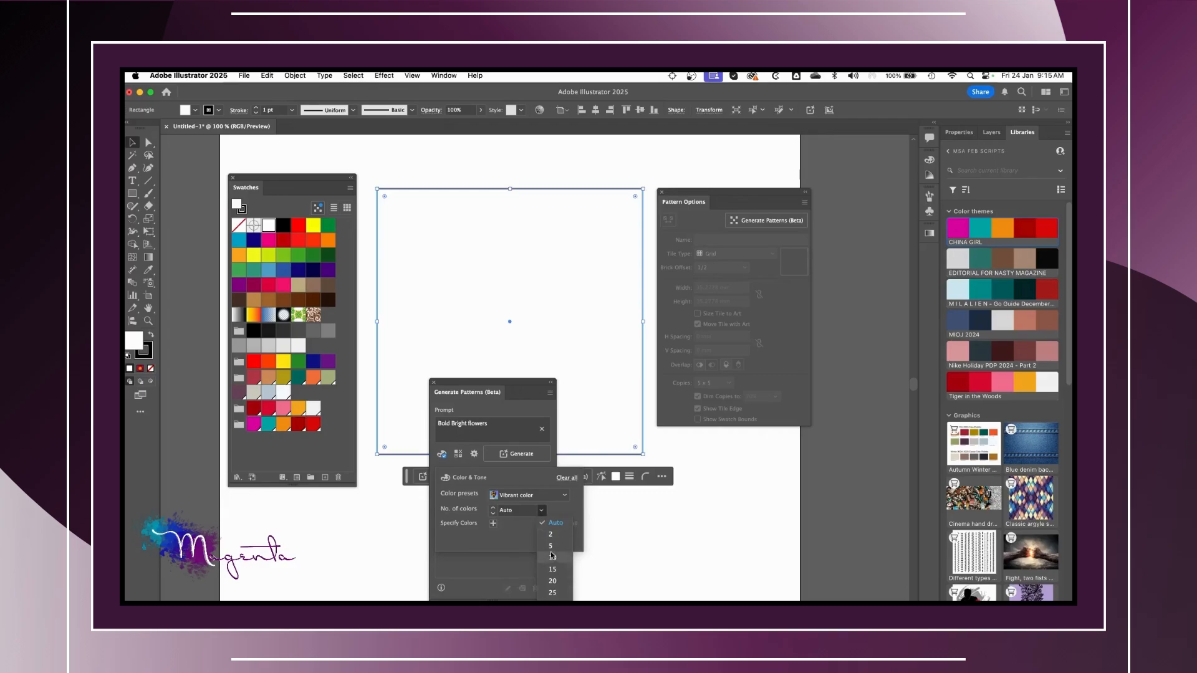
left_click(522, 534)
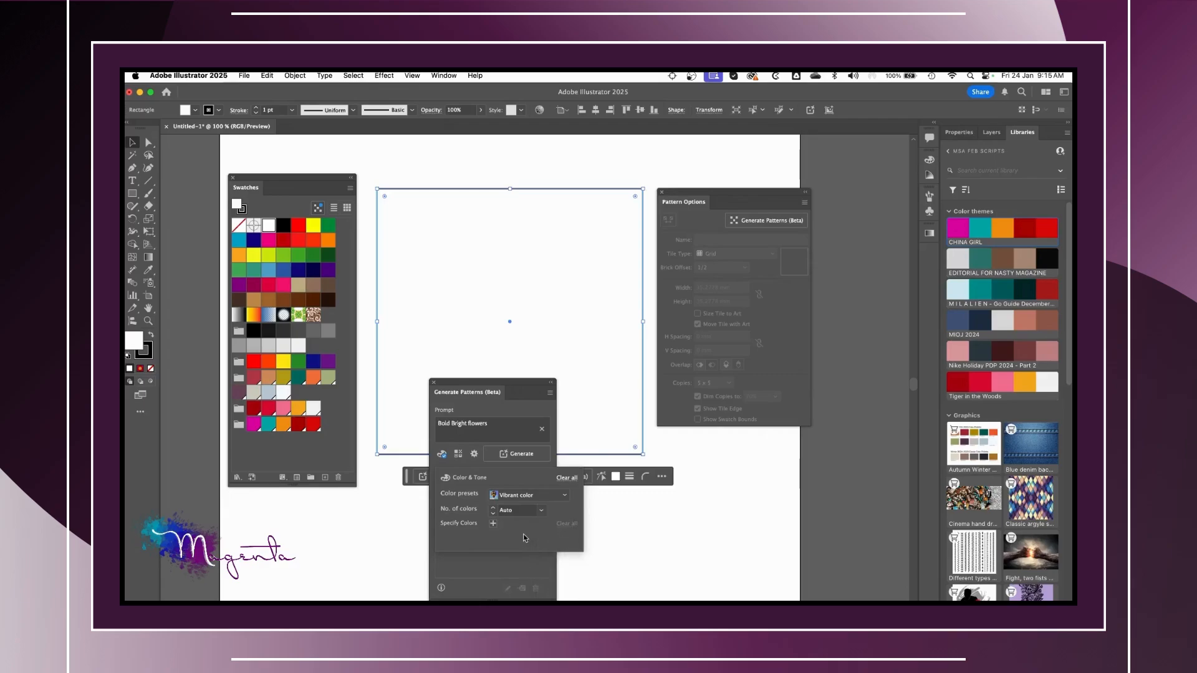
Specify the pattern's colors from the China Girl swatch group, starting with magenta and teal, and close the color and tone settings.
left_click(493, 525)
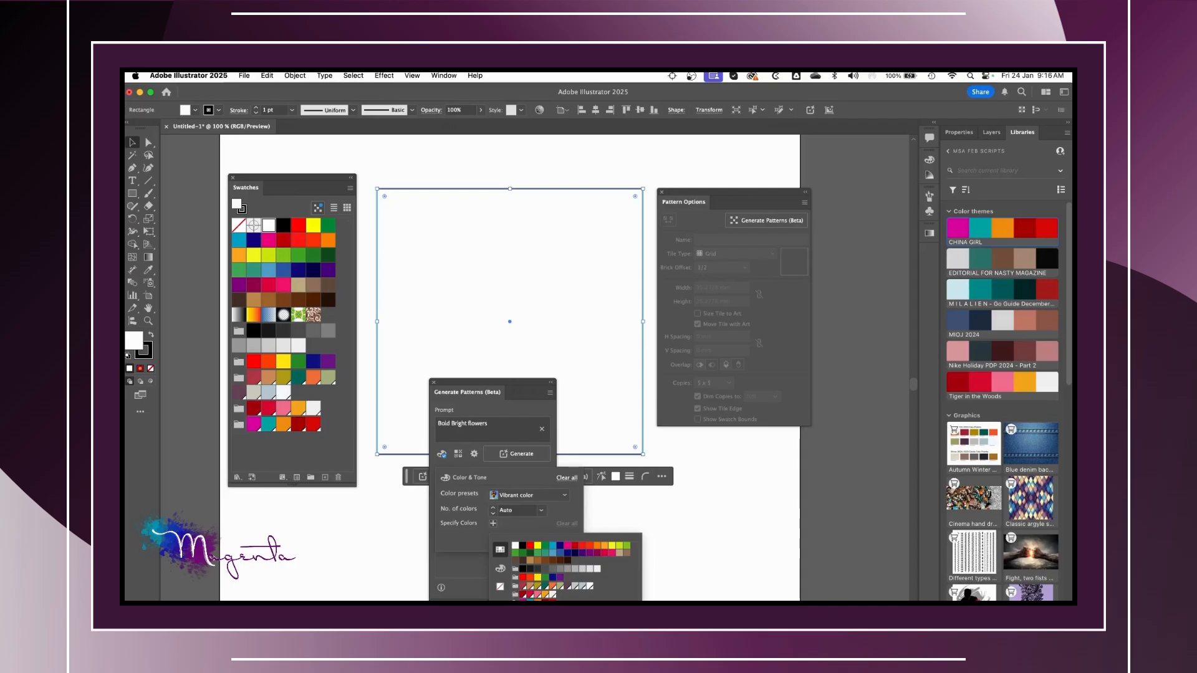
left_click(522, 602)
left_click(530, 602)
left_click(523, 602)
left_click(502, 525)
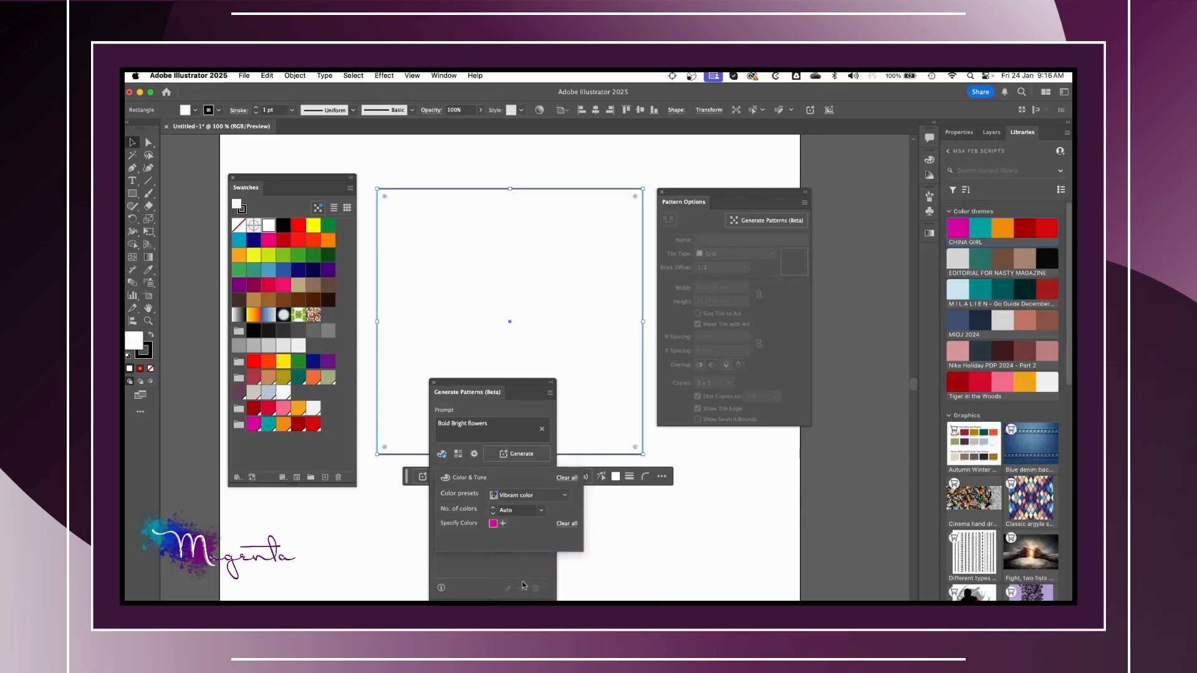
left_click(502, 524)
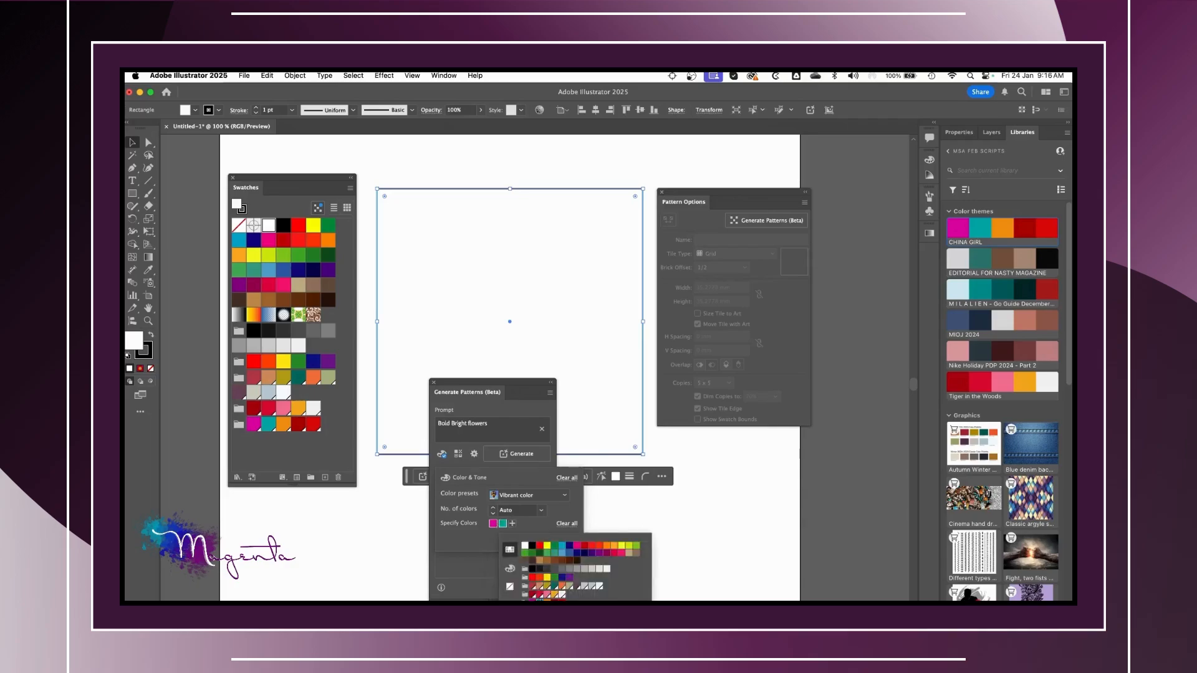
left_click(513, 525)
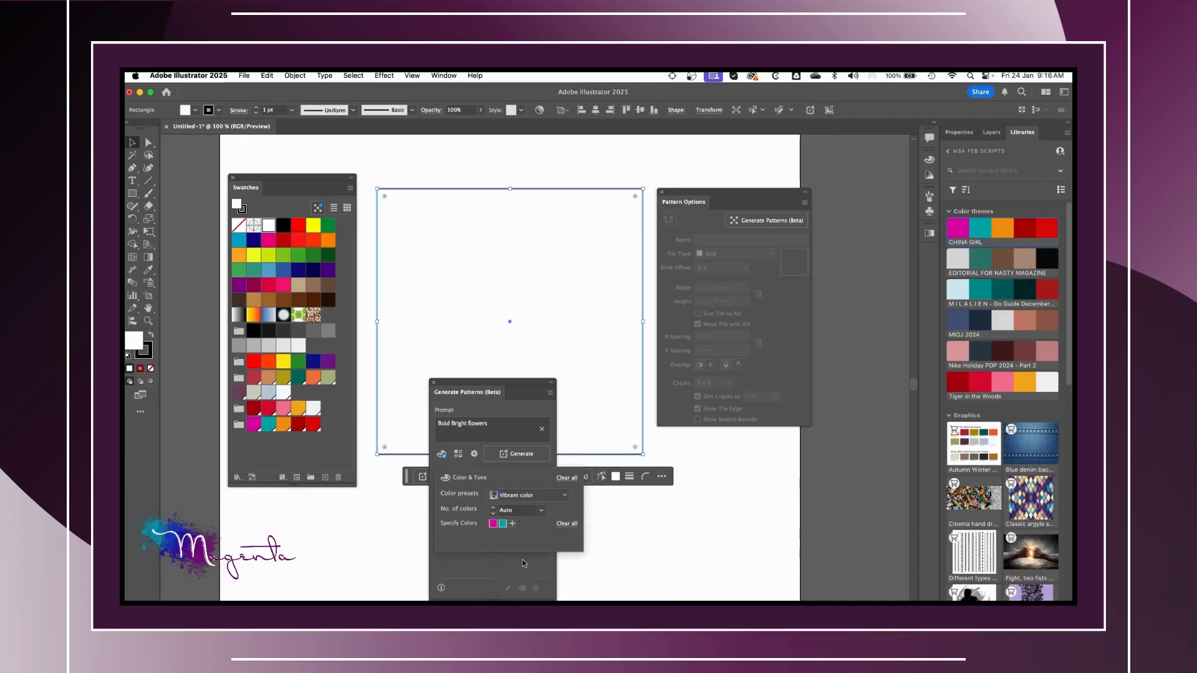
left_click(512, 525)
left_click(491, 572)
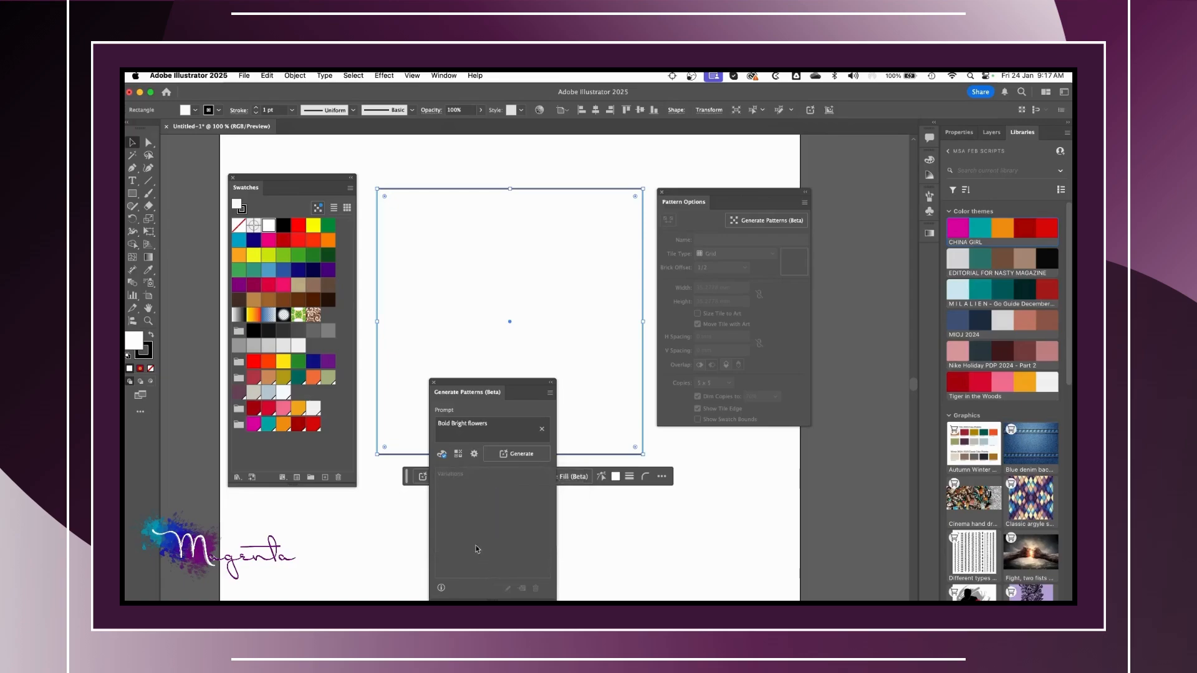
Choose the Geometric effect and set the pattern density about midway between Low and High.
left_click(458, 455)
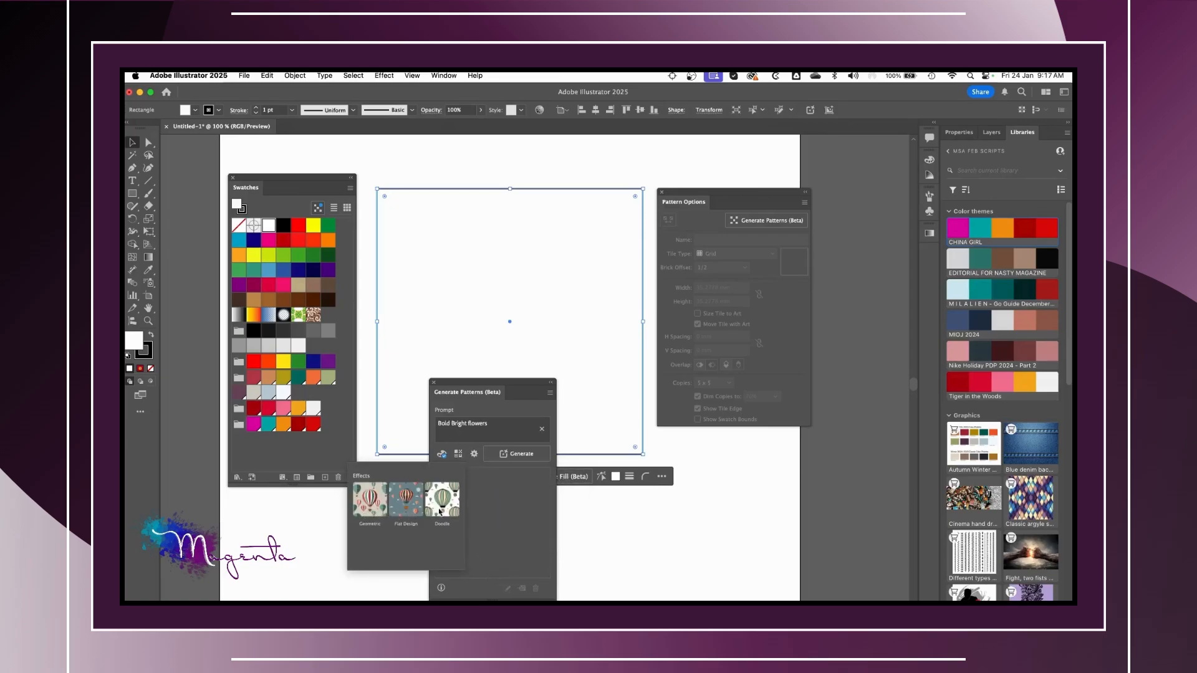
left_click(371, 506)
left_click(475, 455)
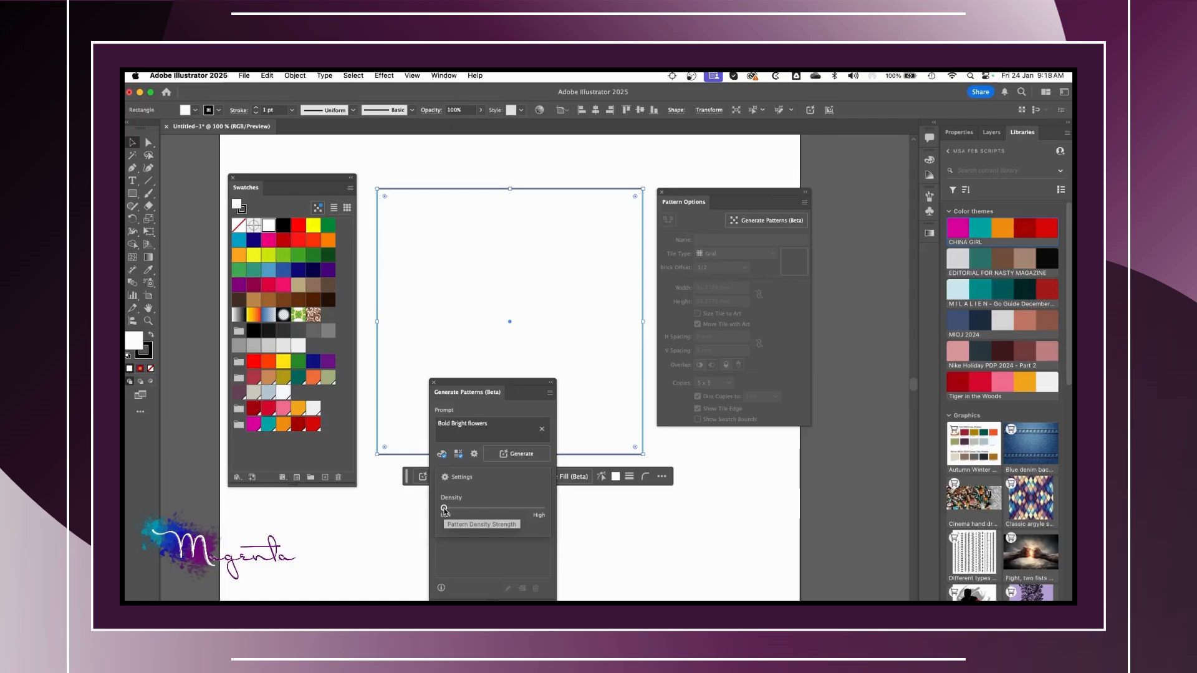
left_click_drag(444, 509, 490, 510)
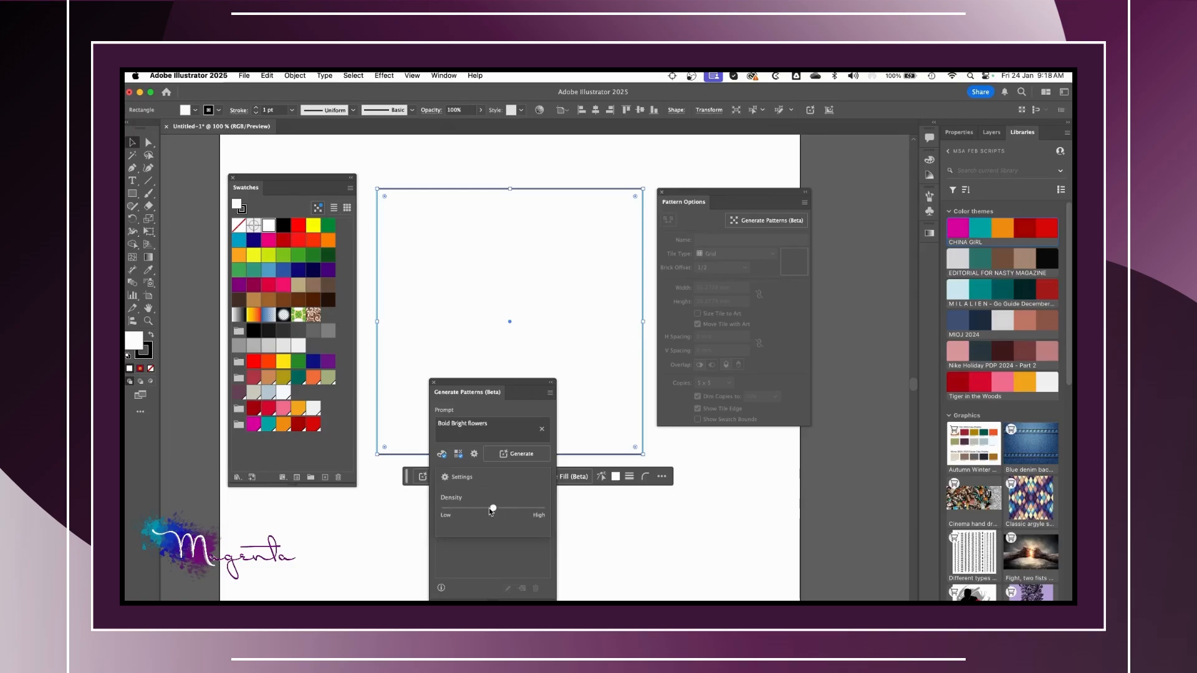
left_click(485, 562)
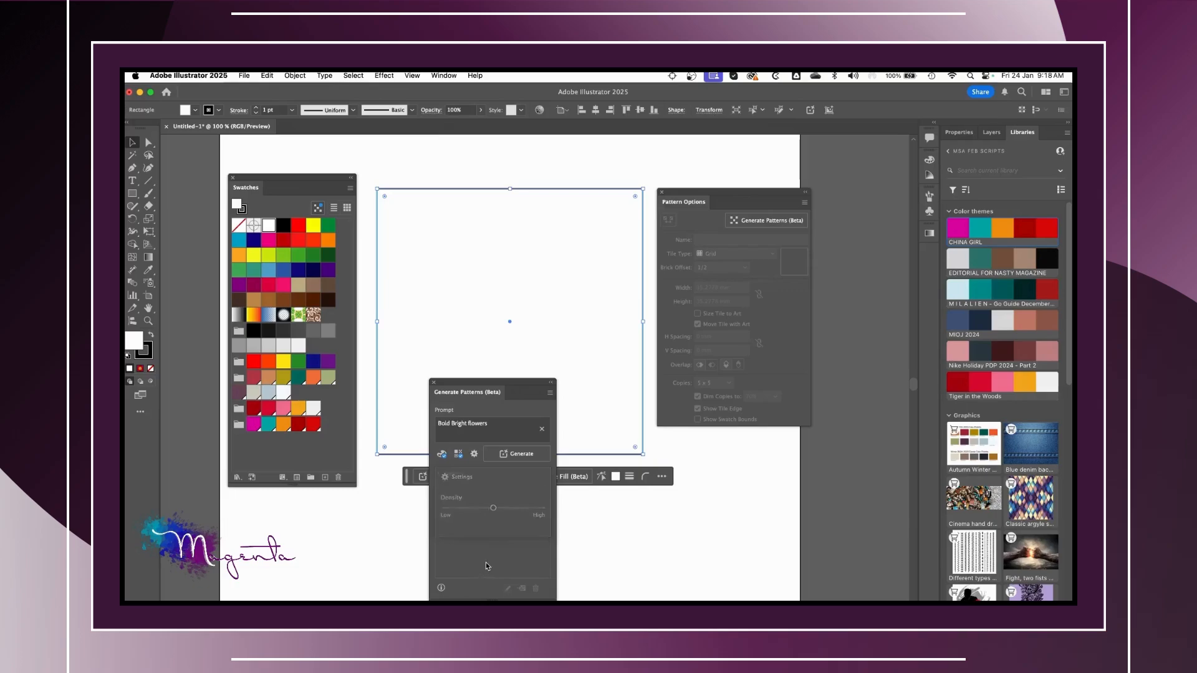
Generate the Bold Bright flowers pattern and move the generator off the square, over the lower part of the Pattern Options.
left_click(514, 455)
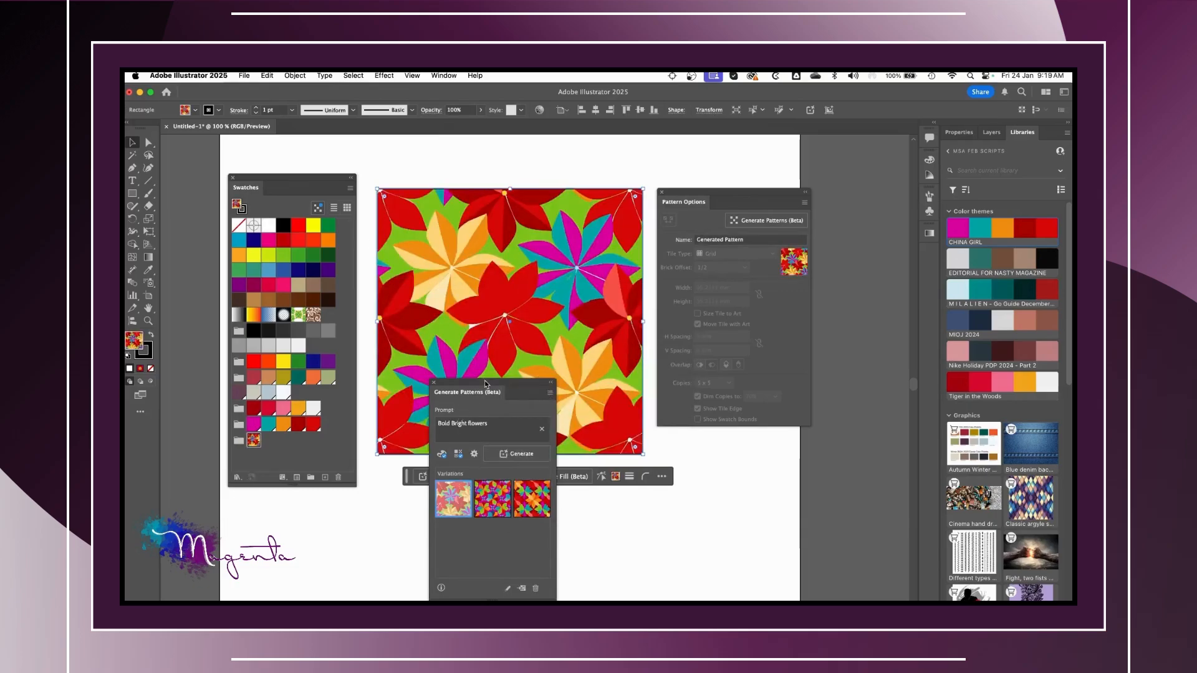
left_click_drag(483, 385, 715, 355)
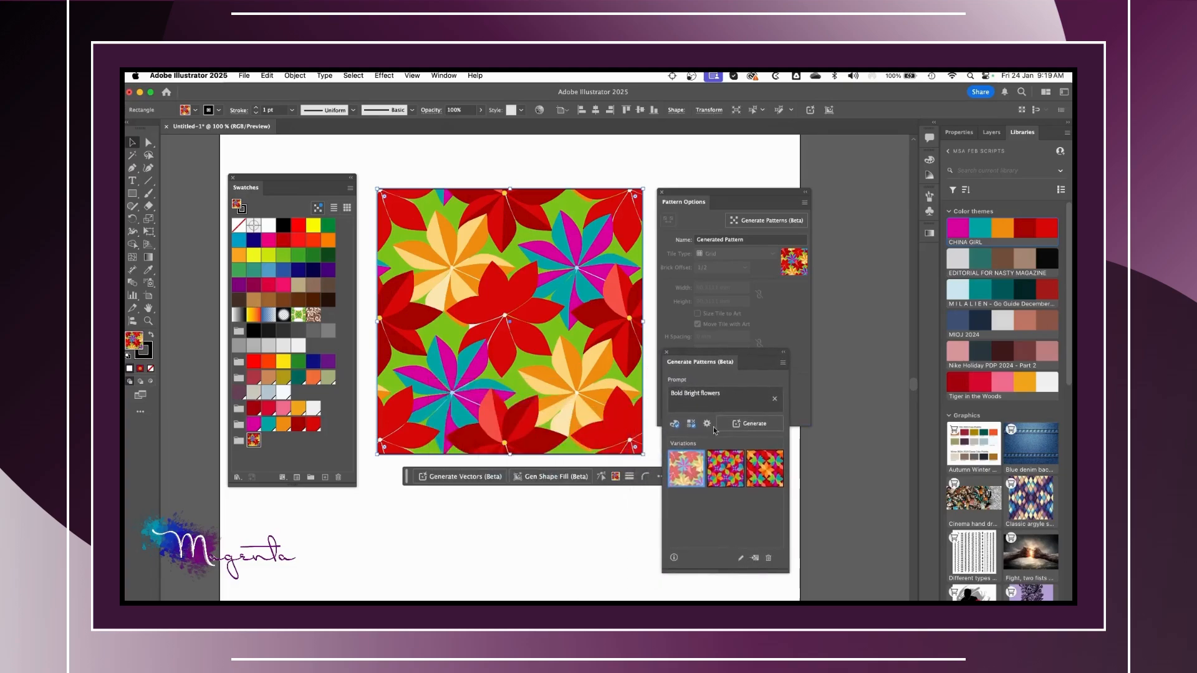
Preview the second and third variations on the square and apply the second one, with the magenta background.
left_click(723, 475)
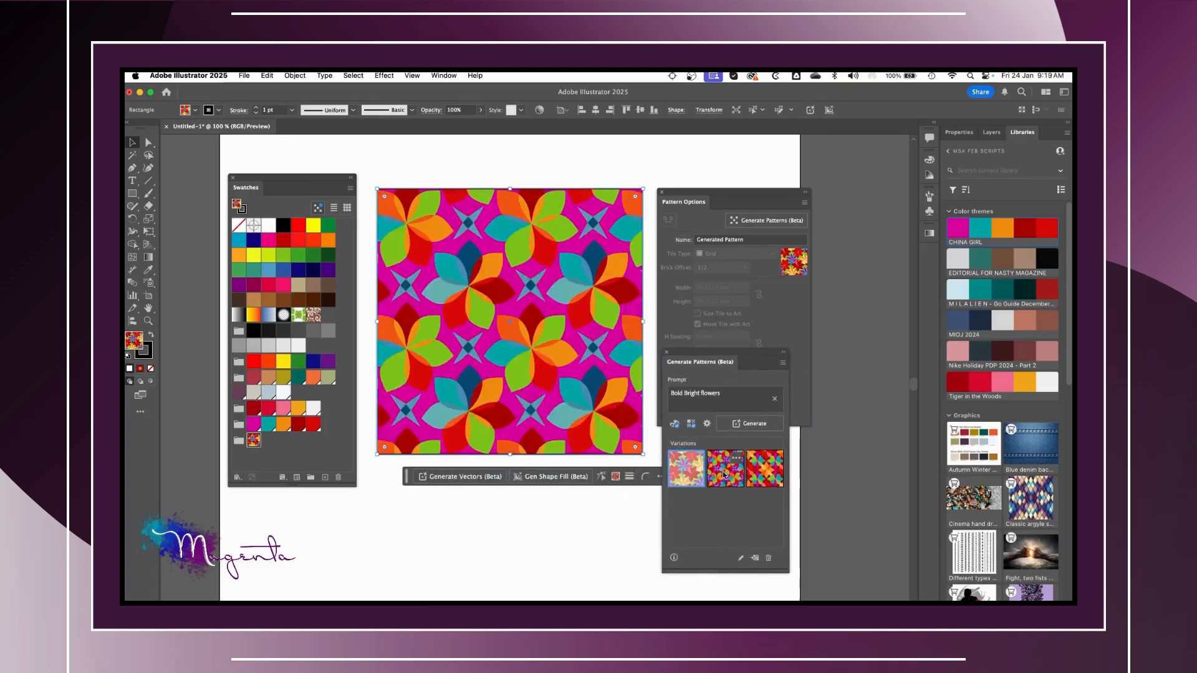
left_click(770, 482)
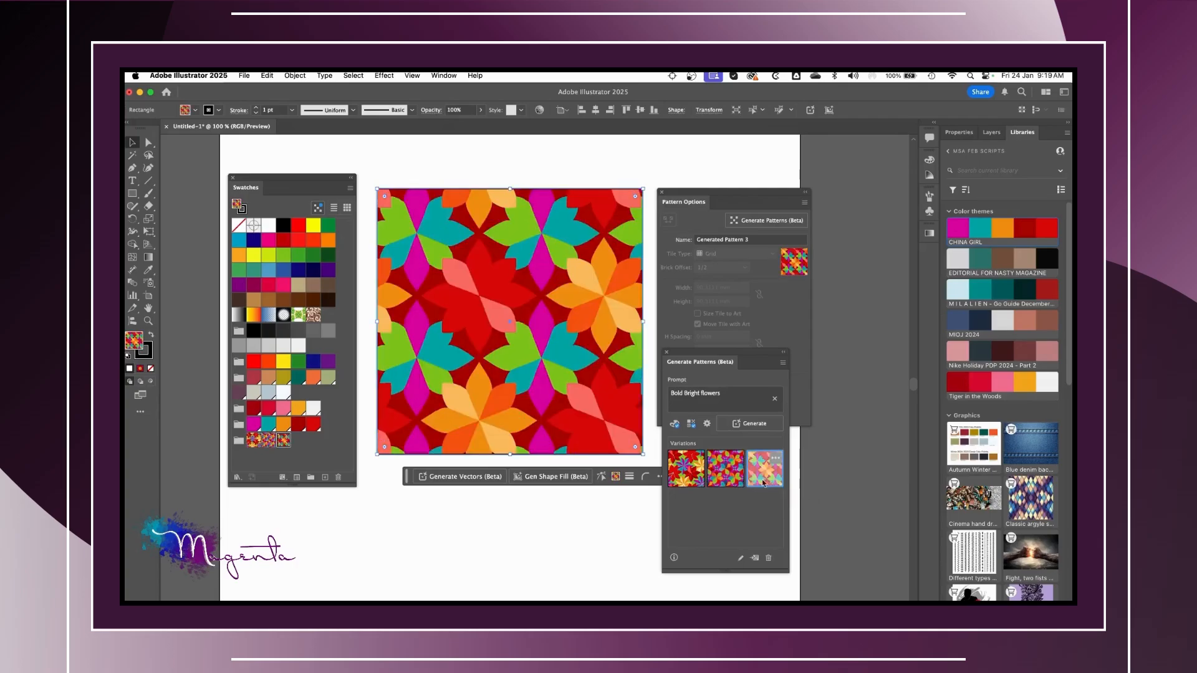
left_click(736, 478)
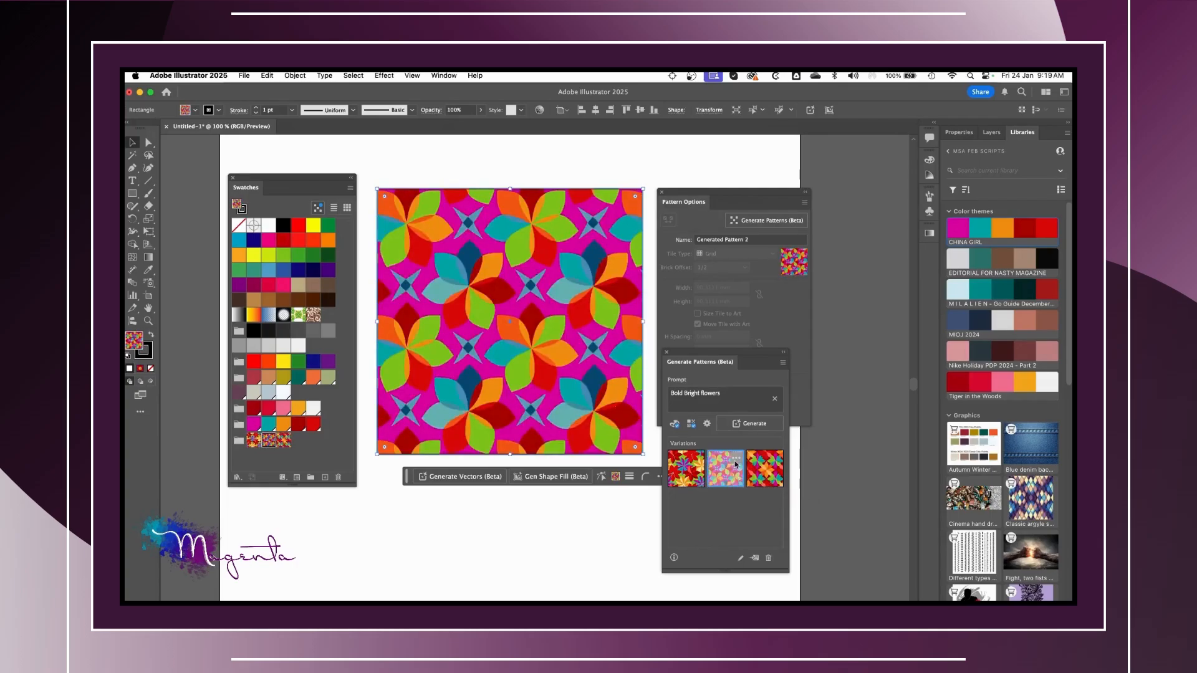
Open the applied magenta variation for editing with its Edit Pattern option.
left_click(736, 461)
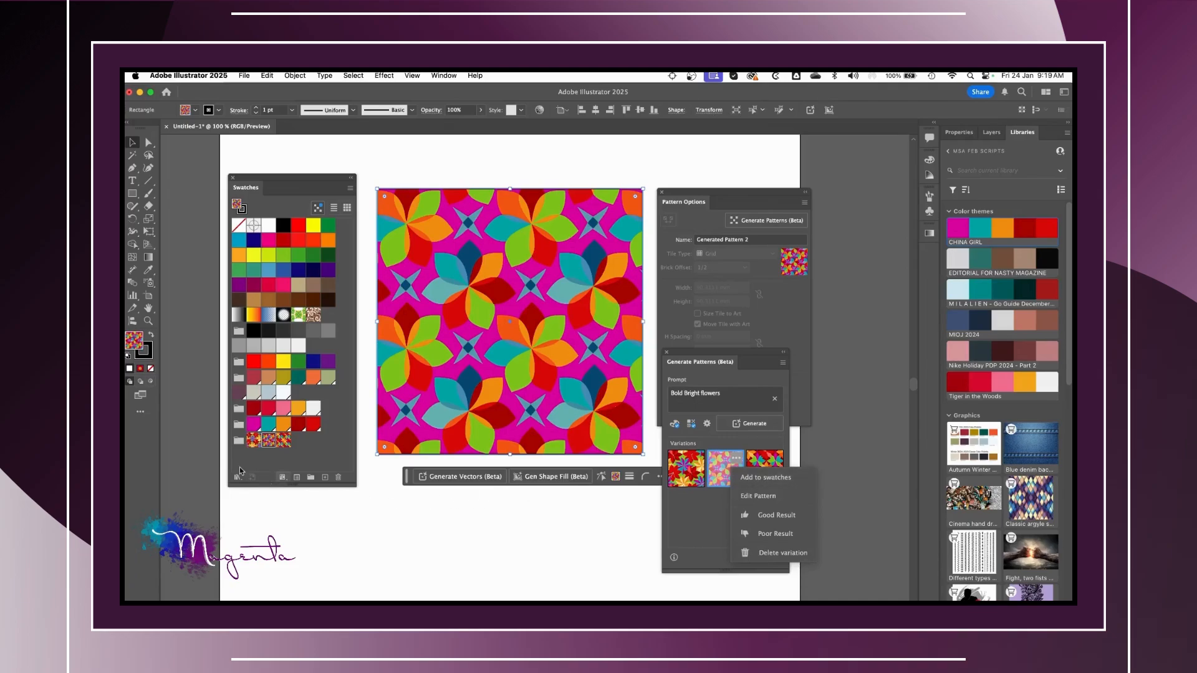
left_click(254, 455)
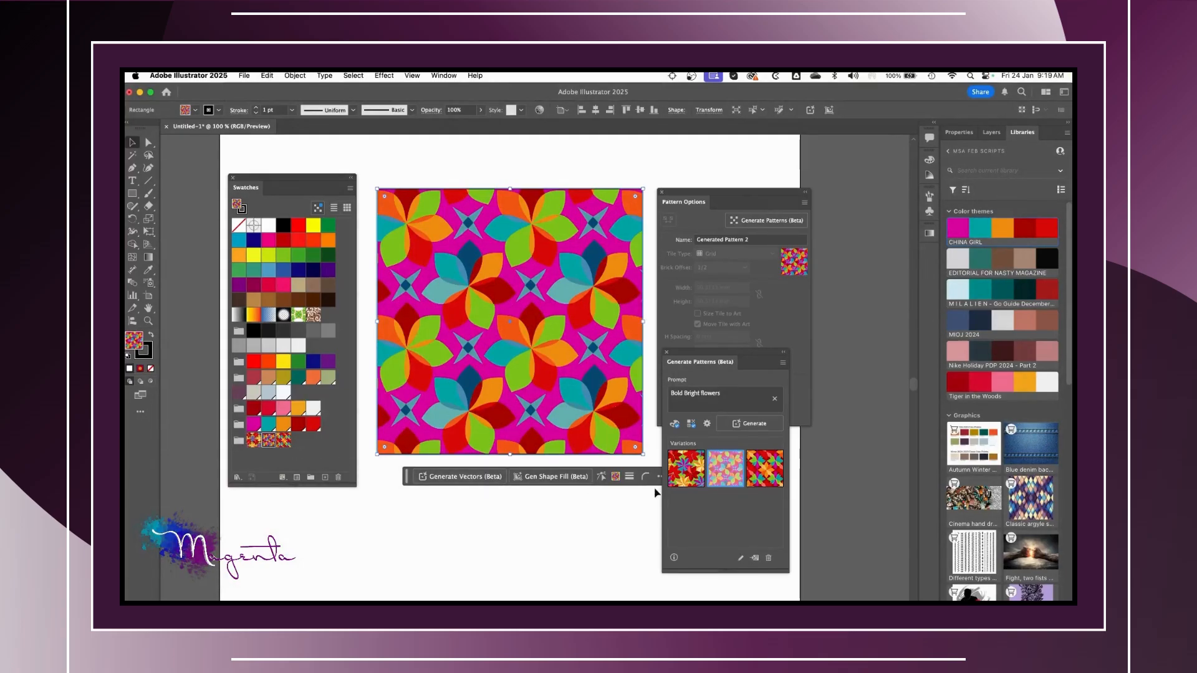
left_click(737, 459)
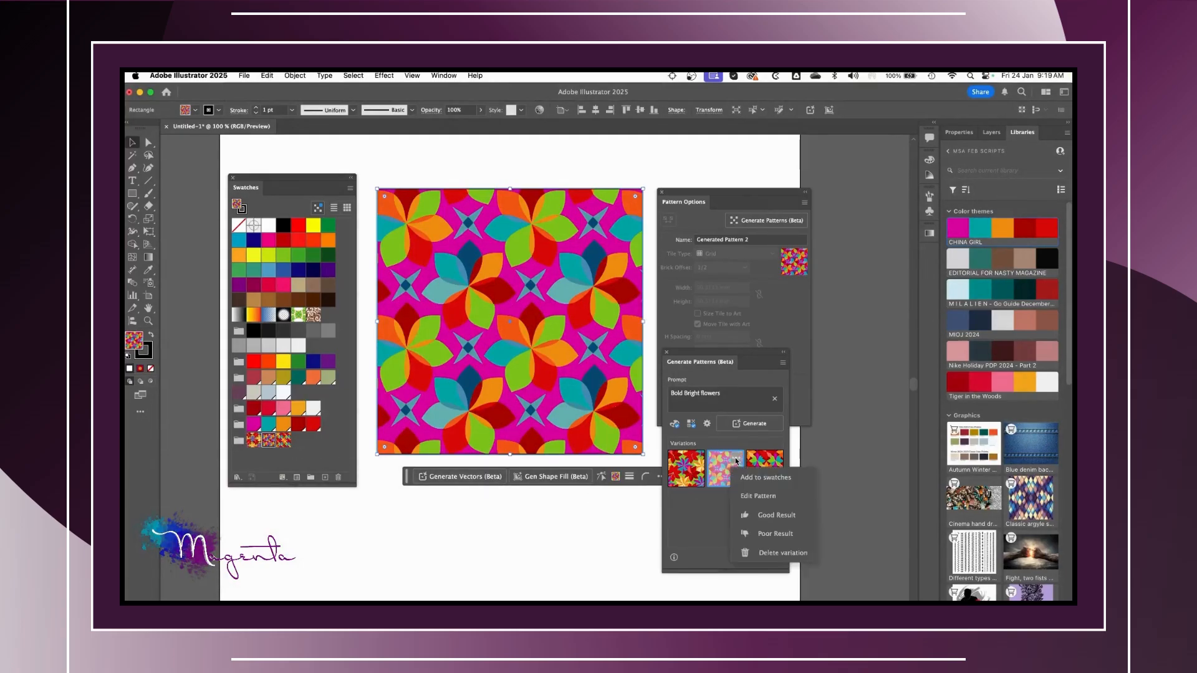
left_click(755, 497)
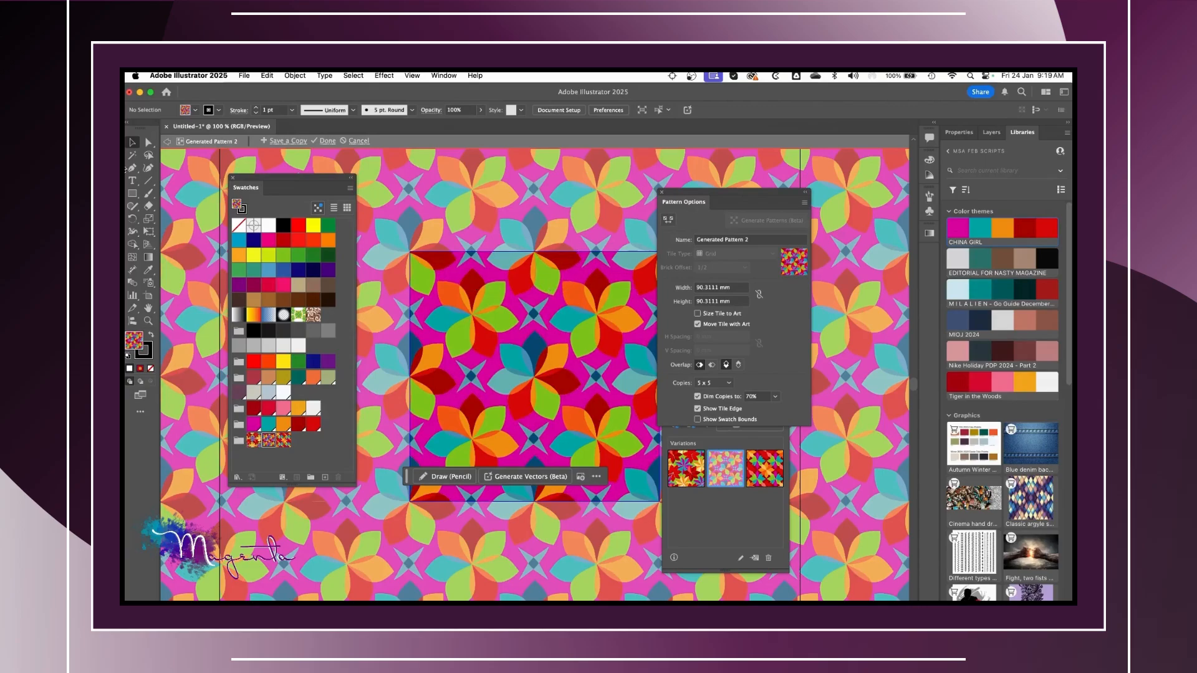
Directly select the green petals inside the pattern tile, try the orange China Girl swatch on them and return them to green.
key("a")
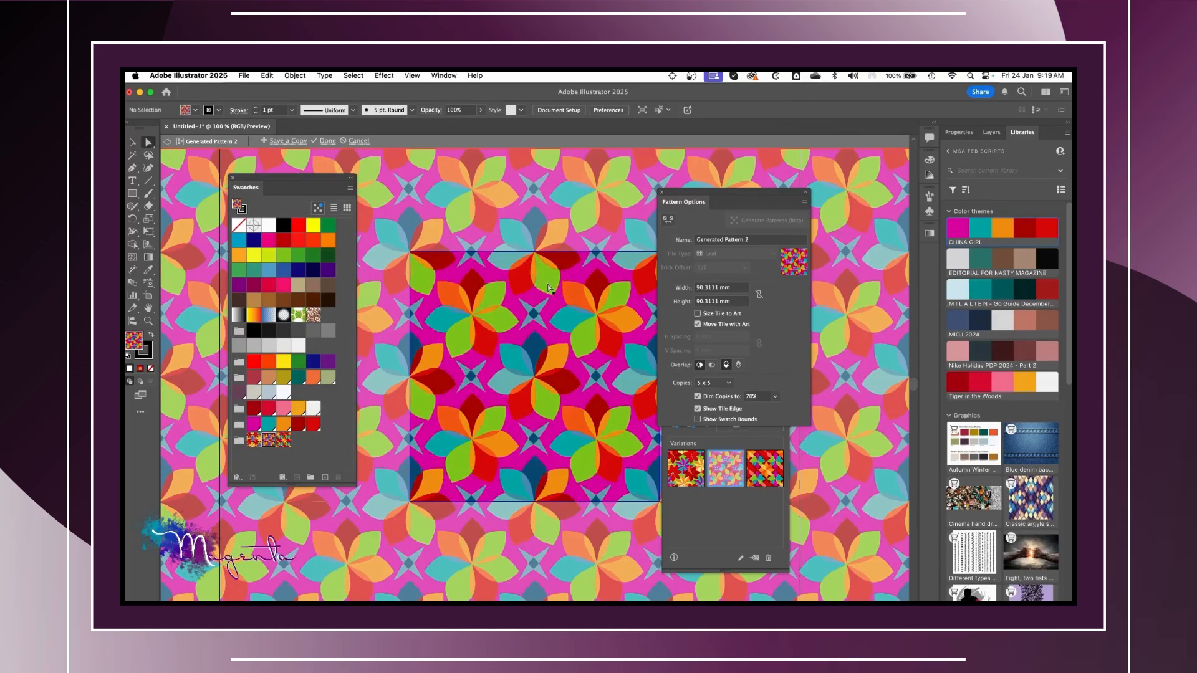
left_click(548, 287)
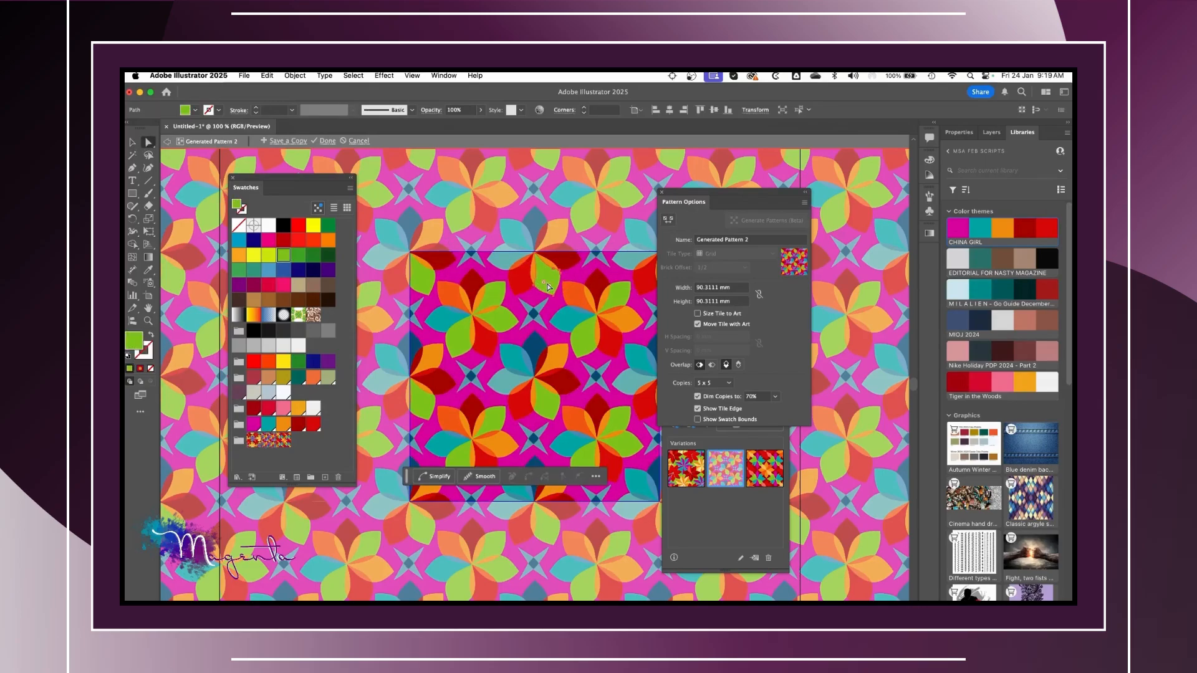
left_click(502, 326)
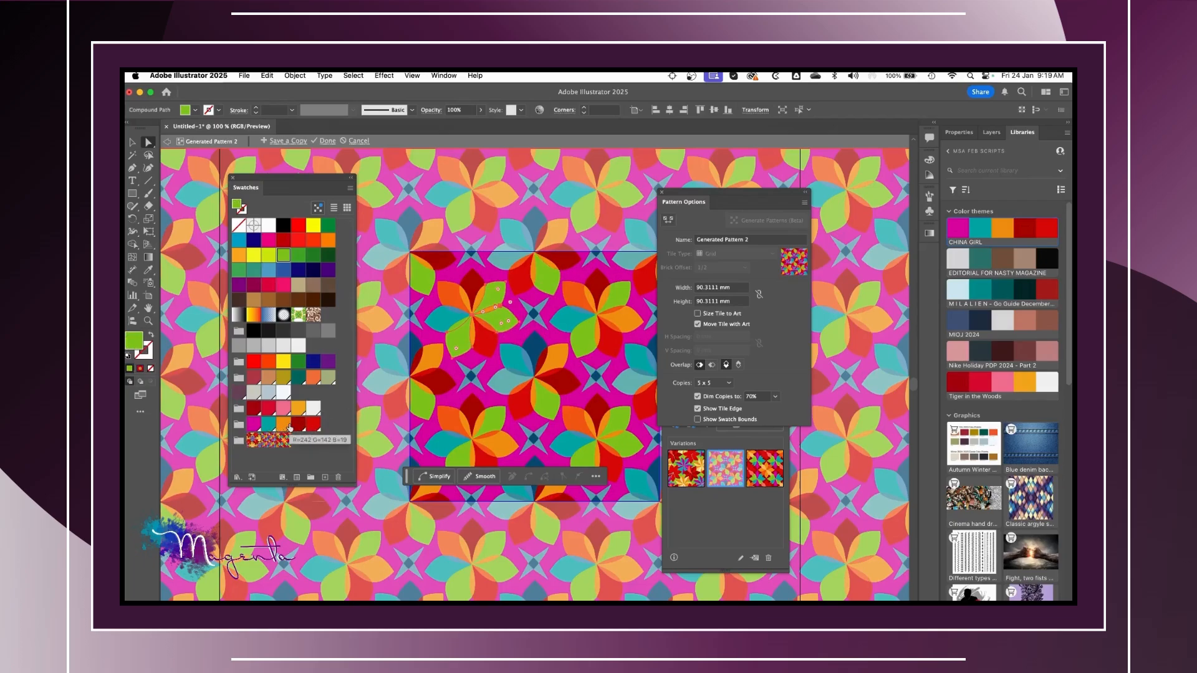
left_click(288, 425)
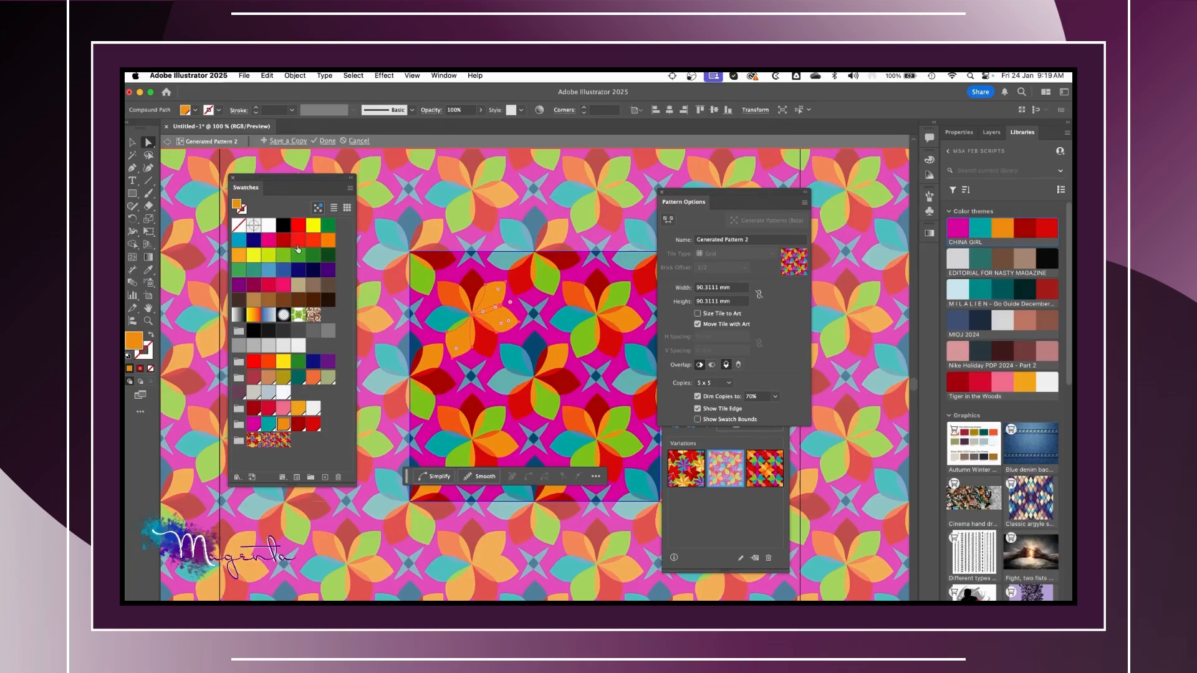
left_click(283, 257)
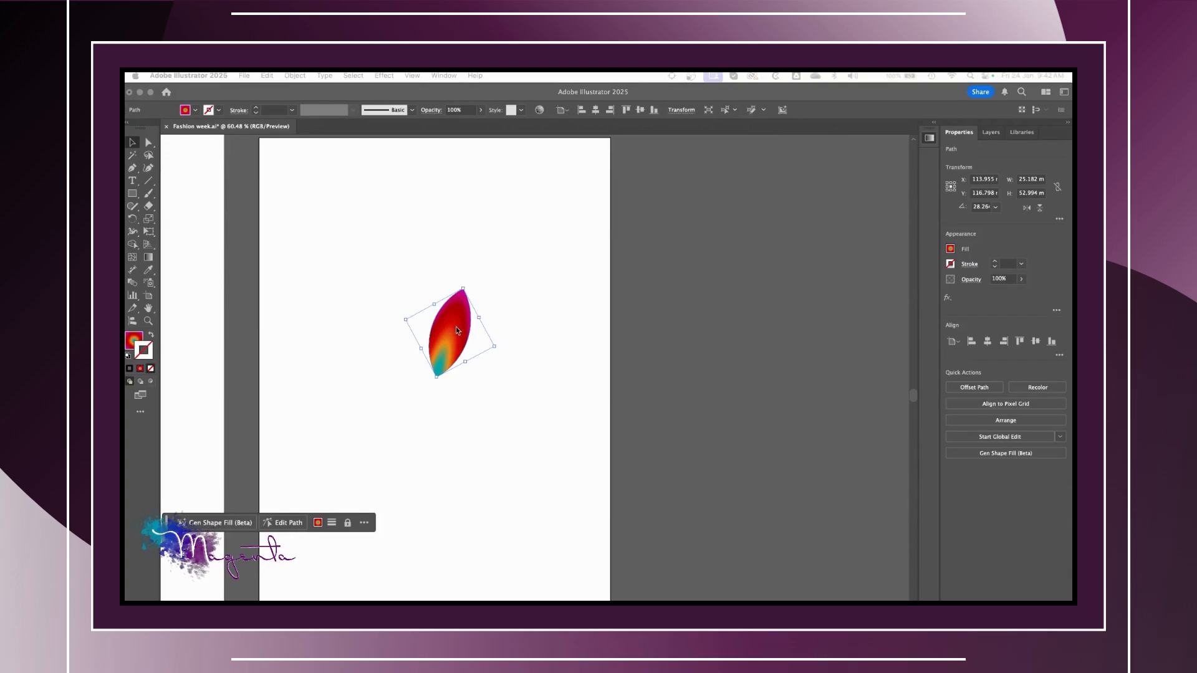
Select the gradient-filled petal in the Fashion week document and turn it into a radial repeat.
left_click(453, 326)
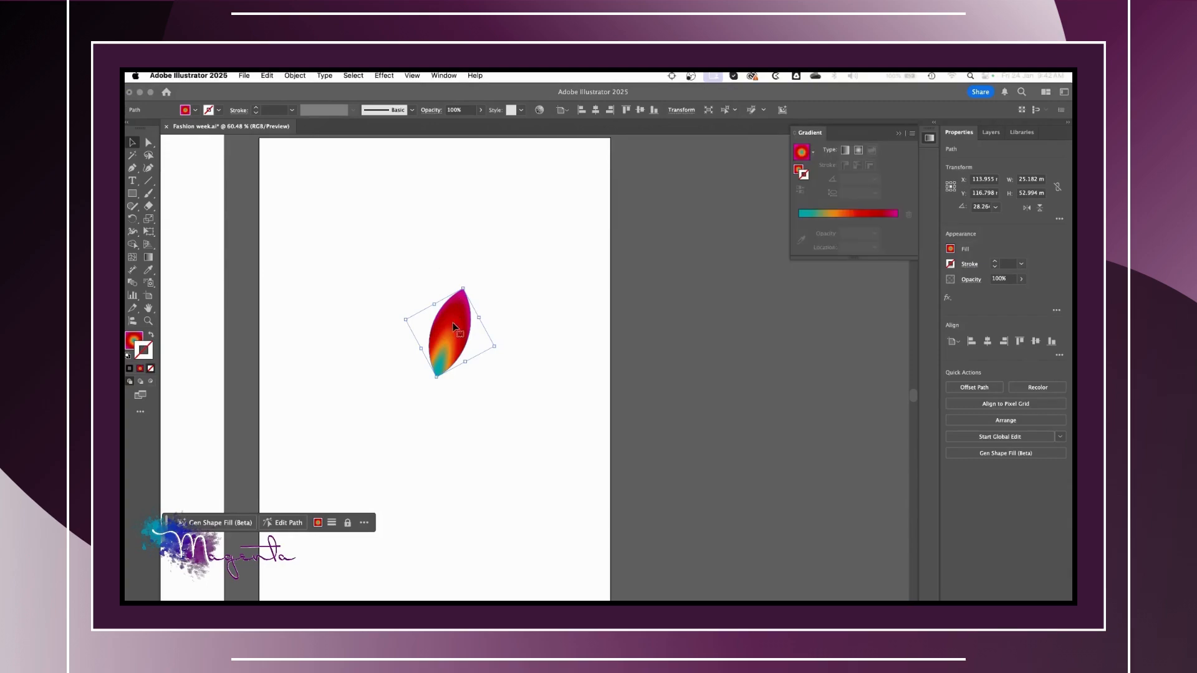
left_click(297, 76)
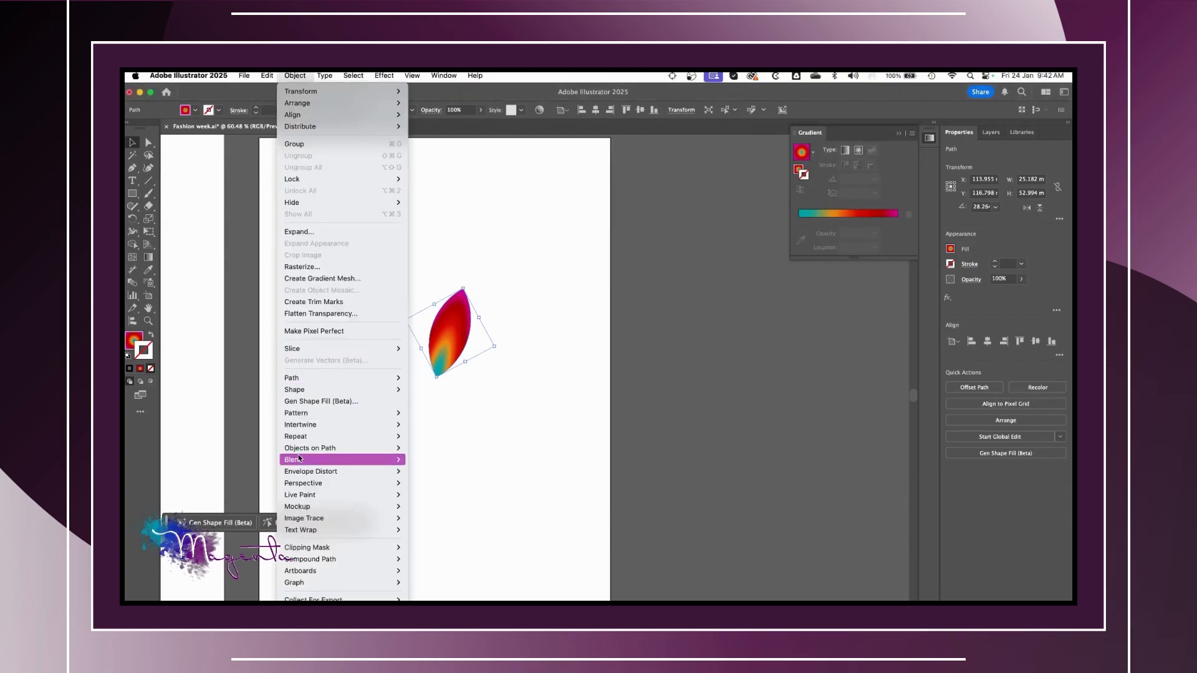
mouse_move(305, 517)
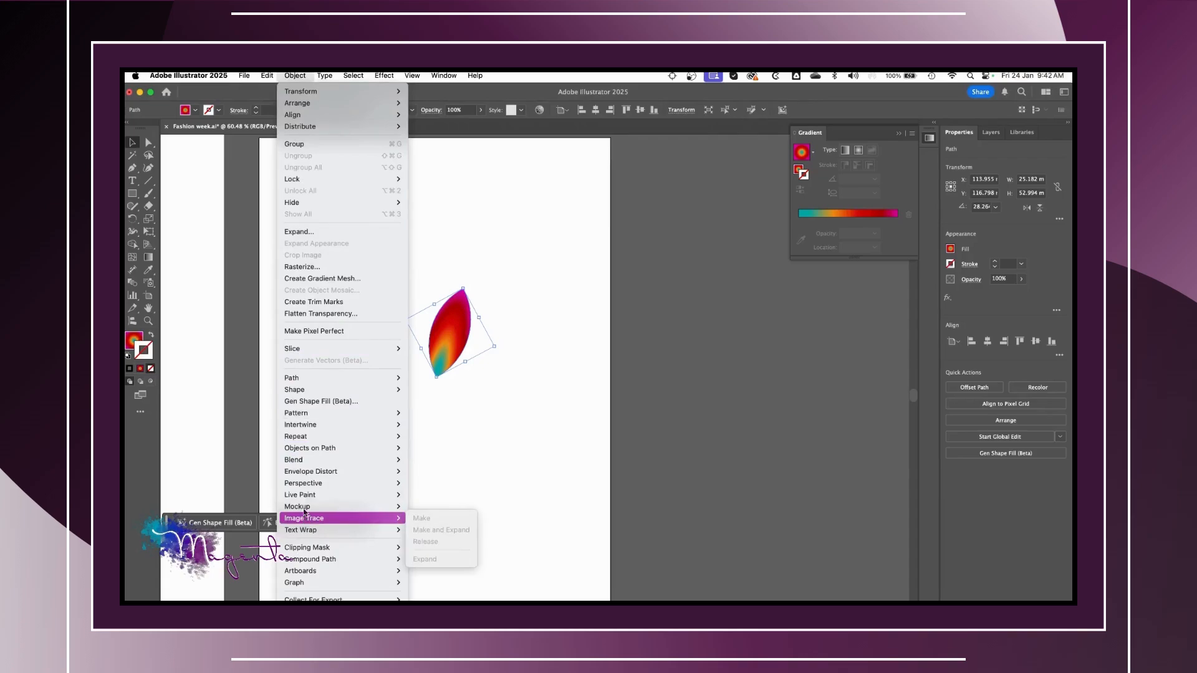
mouse_move(308, 437)
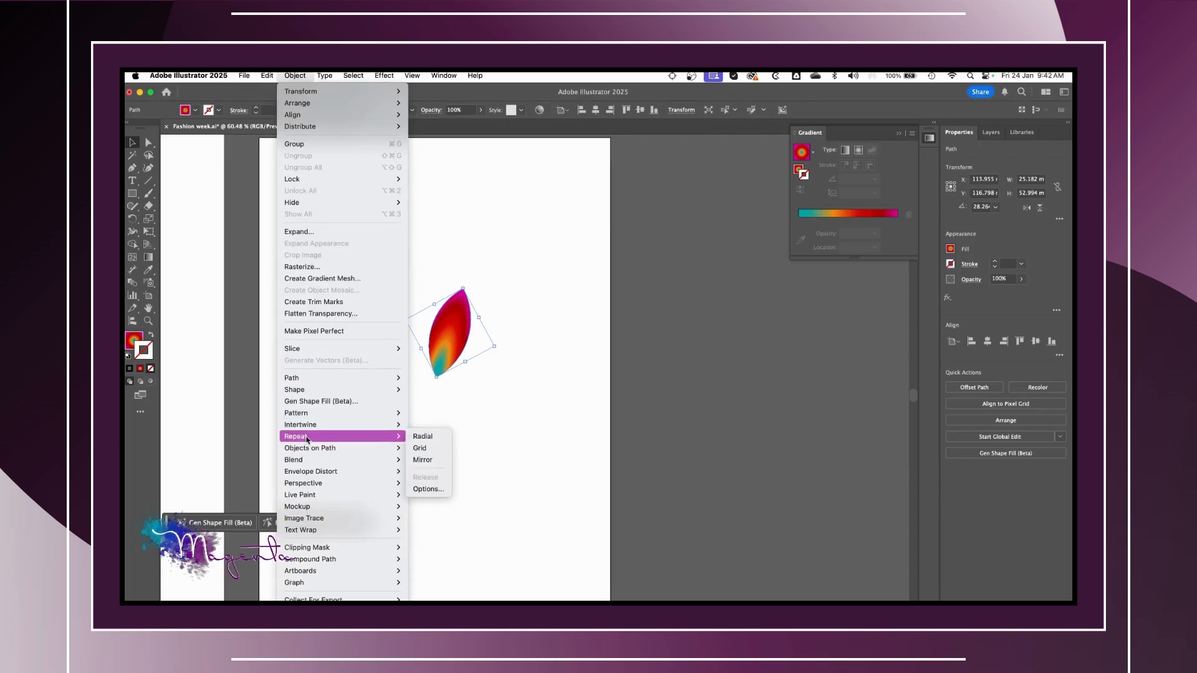
left_click(422, 437)
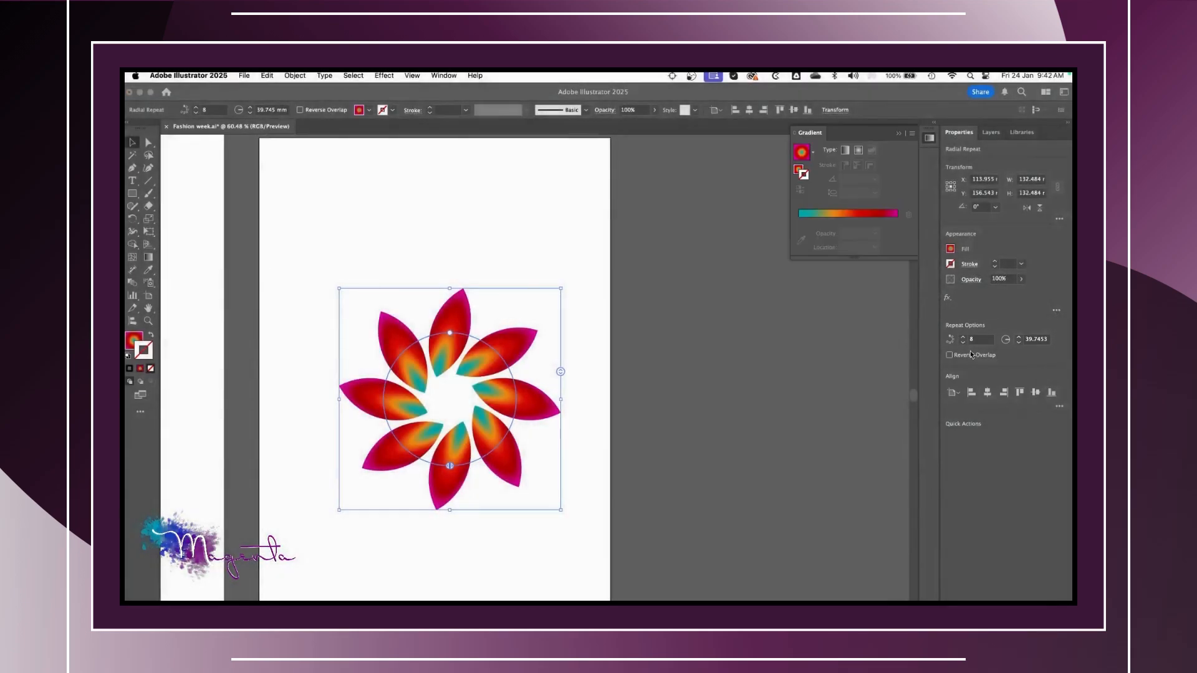
Raise the radial repeat to 13 instances and shrink its radius to about 24 mm so the petals close around the center.
left_click(963, 338)
left_click(964, 338)
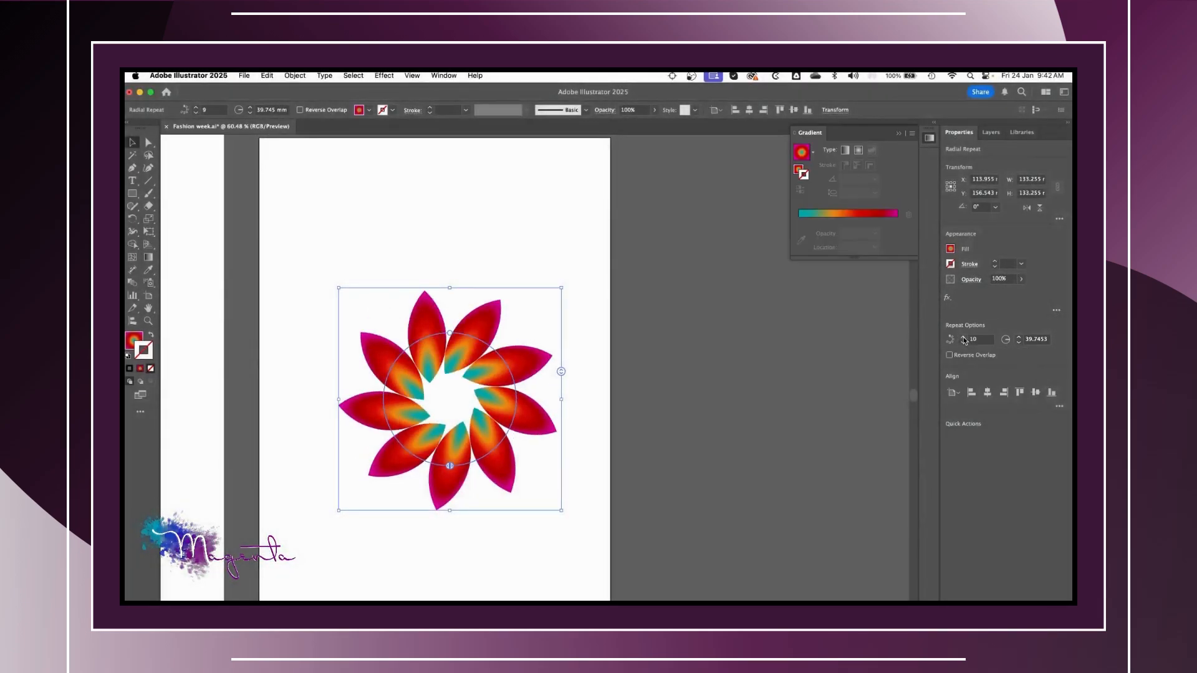
left_click(964, 338)
left_click(964, 338)
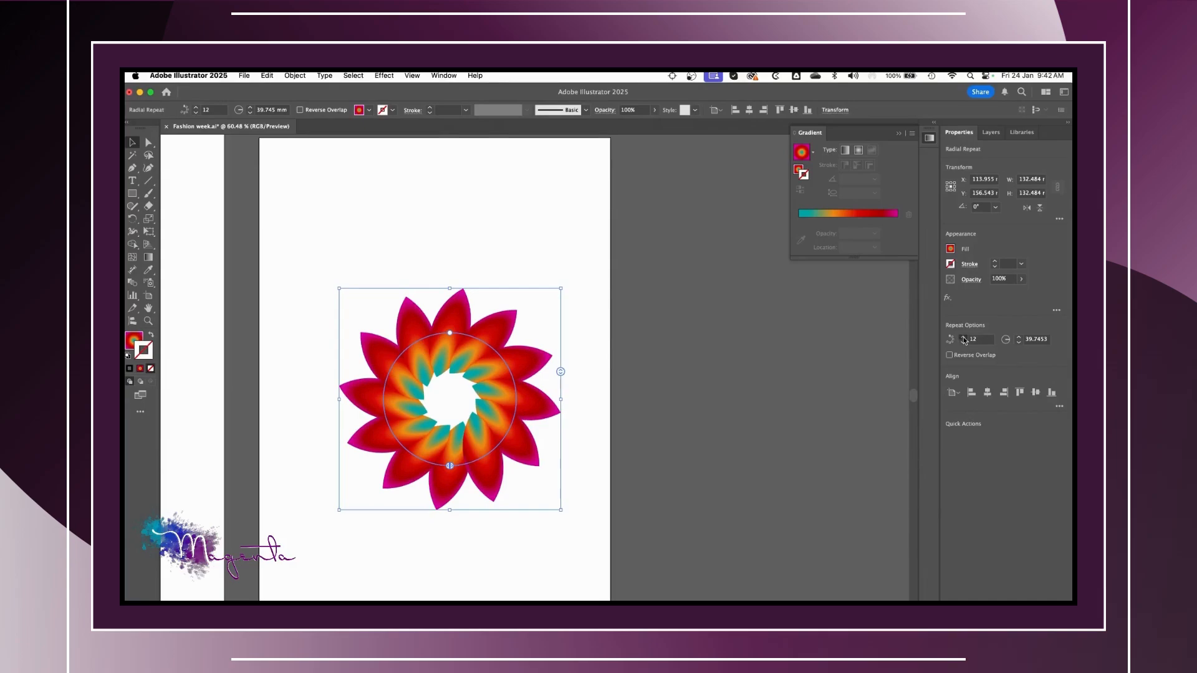
left_click(964, 338)
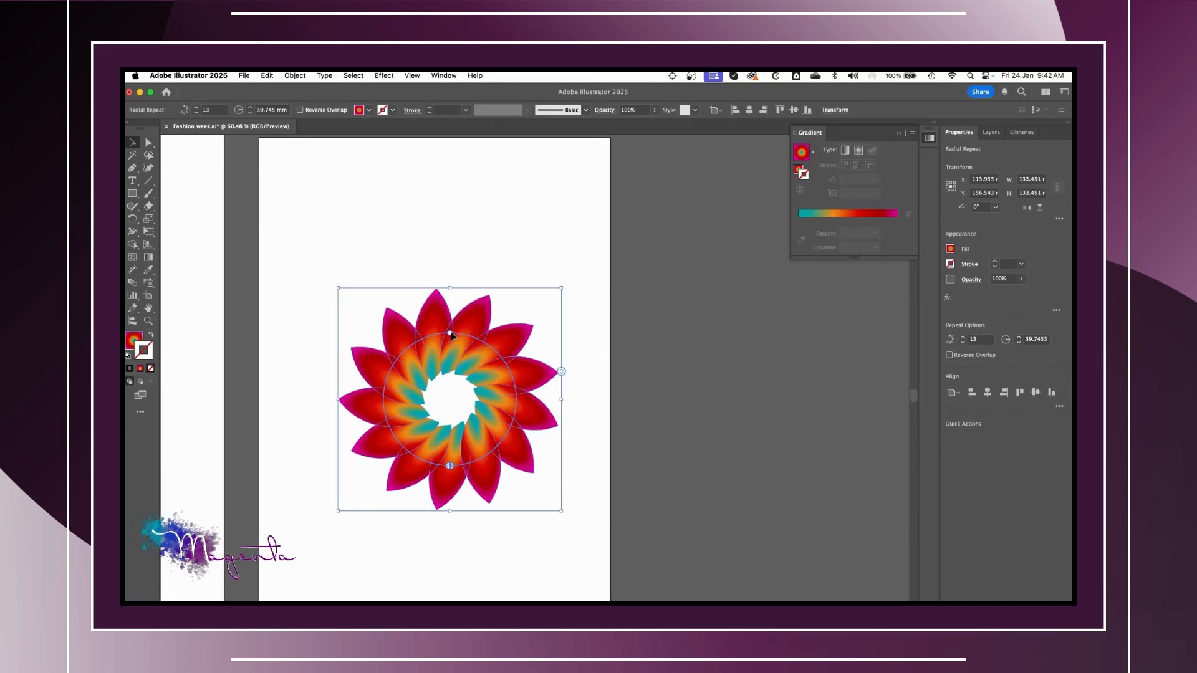
left_click_drag(450, 336, 450, 361)
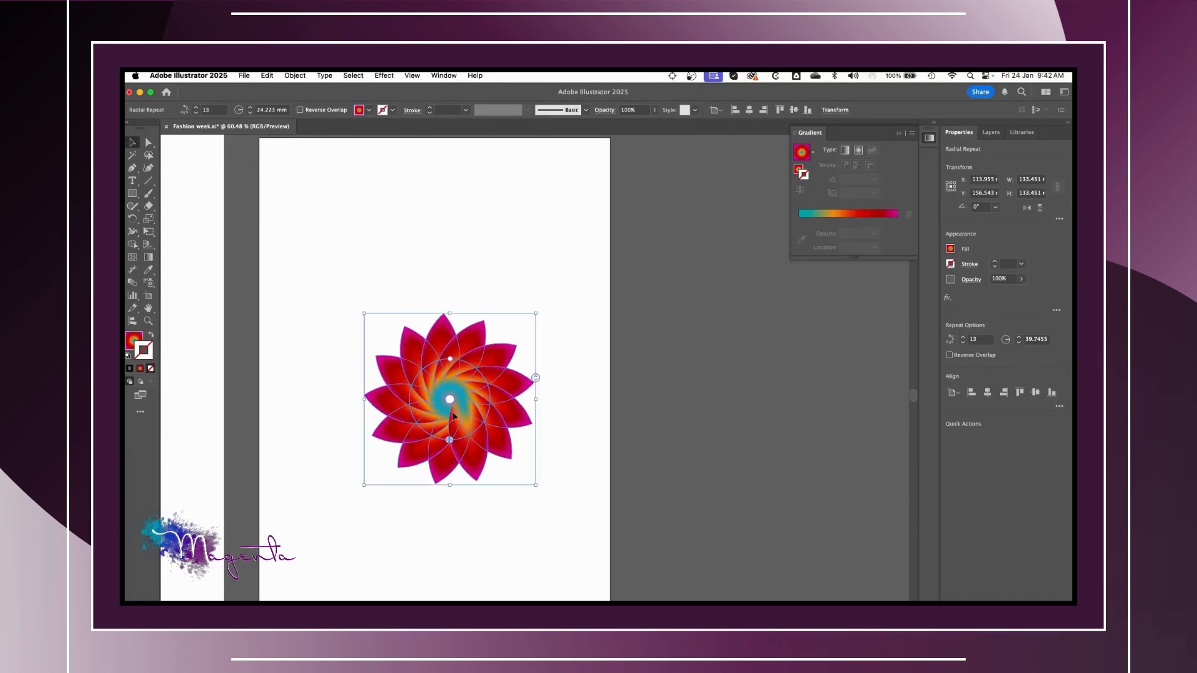
left_click_drag(536, 379, 535, 406)
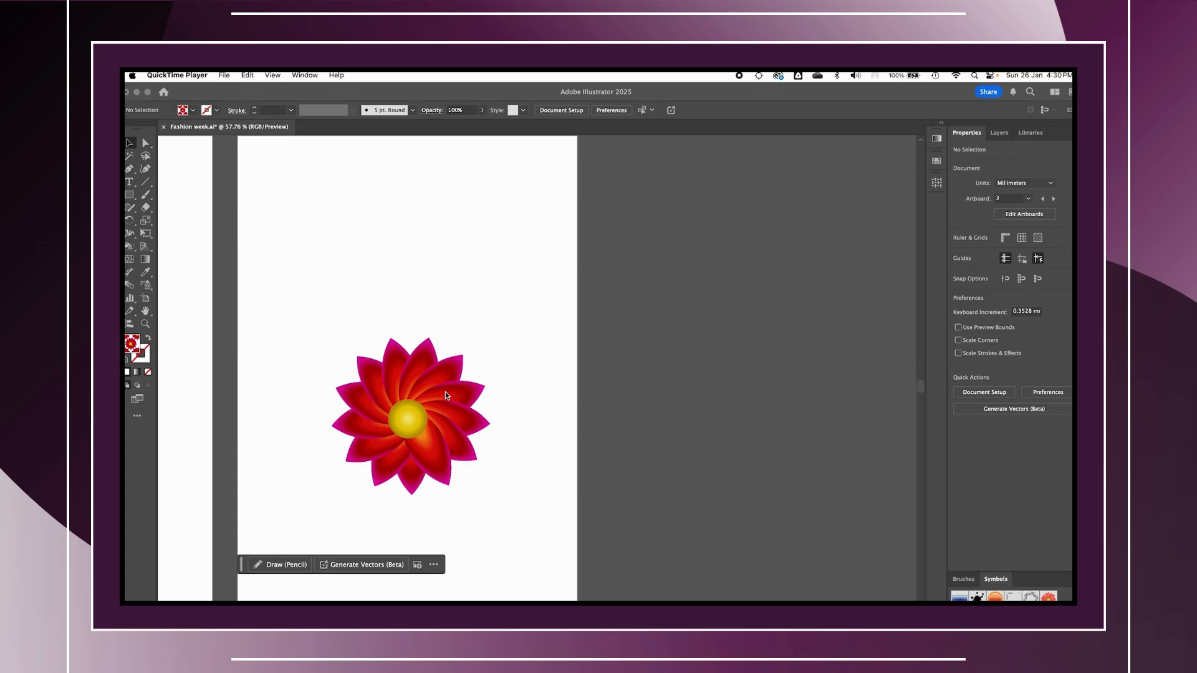
Select the finished flower with its yellow center, show the swatches and add the flower to them as a pattern swatch.
left_click(446, 395)
left_click(936, 162)
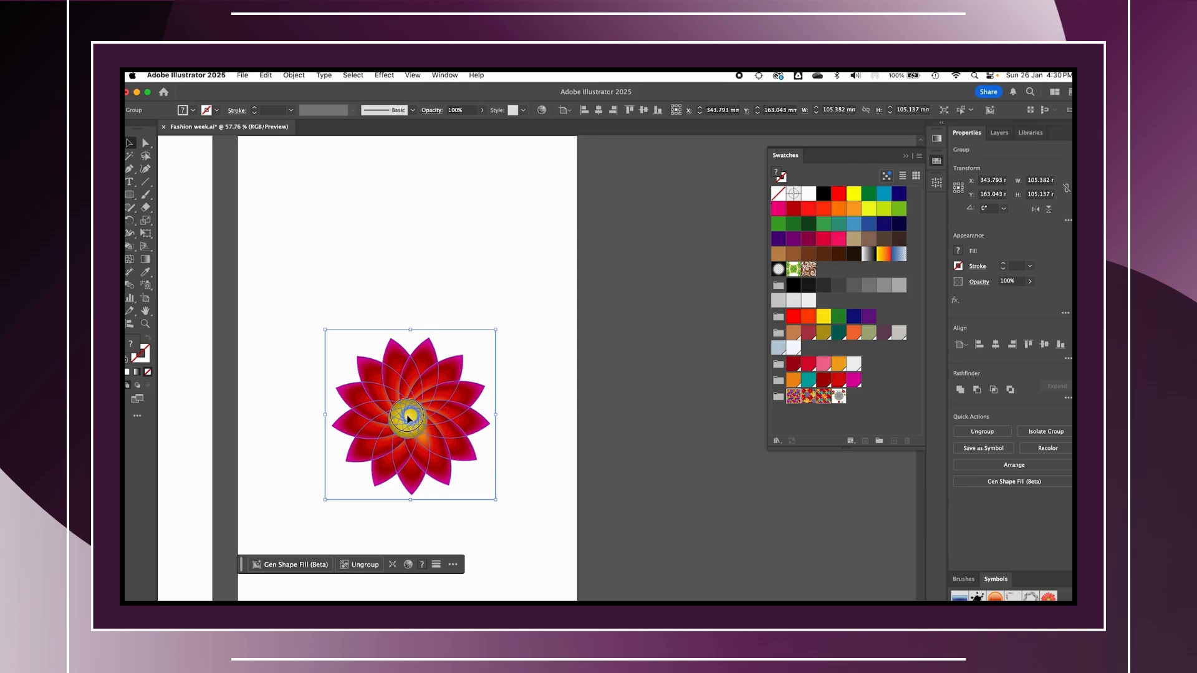
left_click_drag(408, 419, 816, 270)
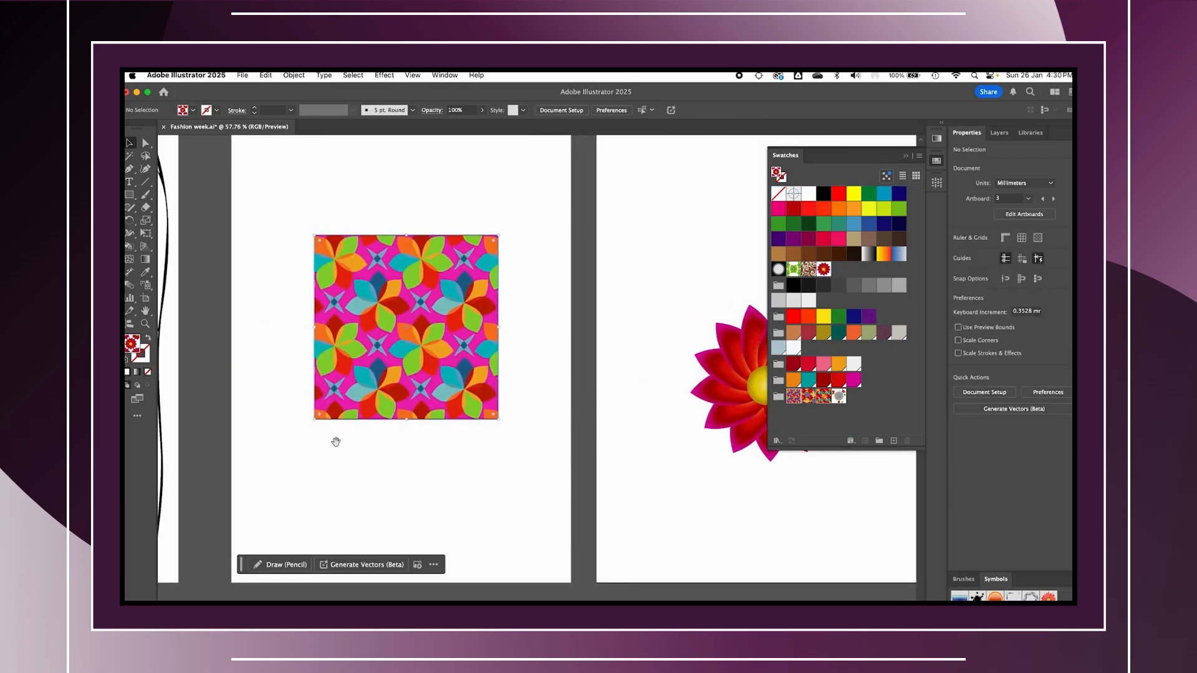
Fill both side panels of the front leggings with the red flower pattern swatch using the Live Paint Bucket.
left_click_drag(335, 442, 759, 472)
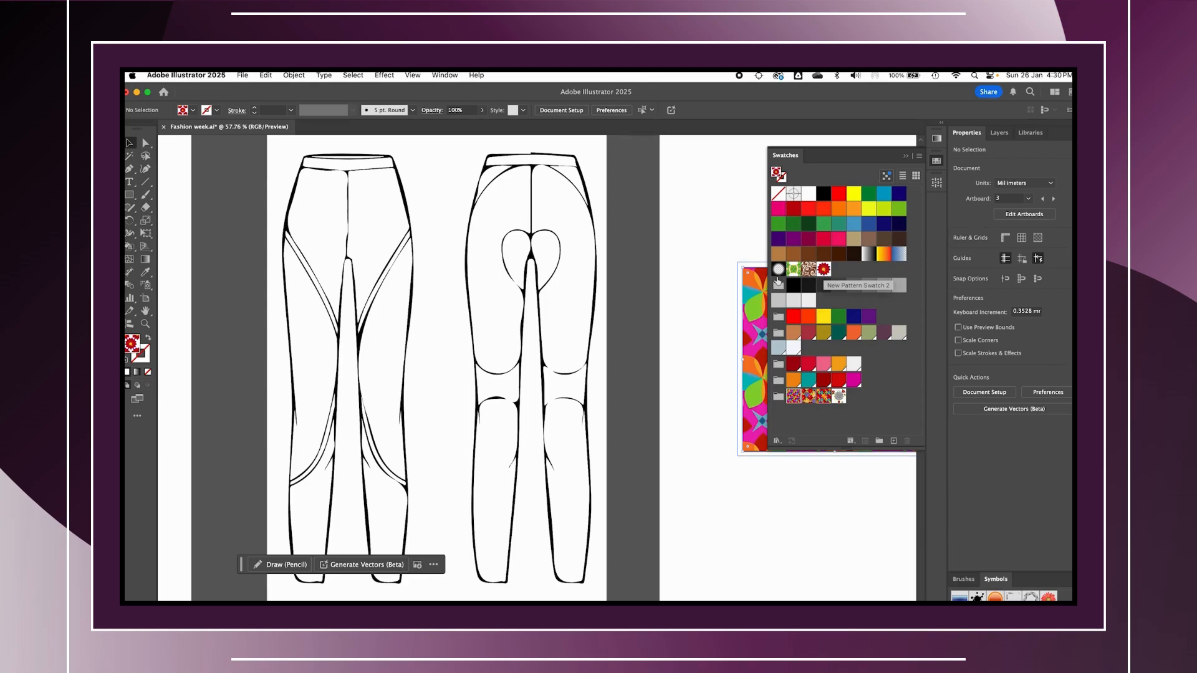
left_click(742, 238)
left_click(827, 273)
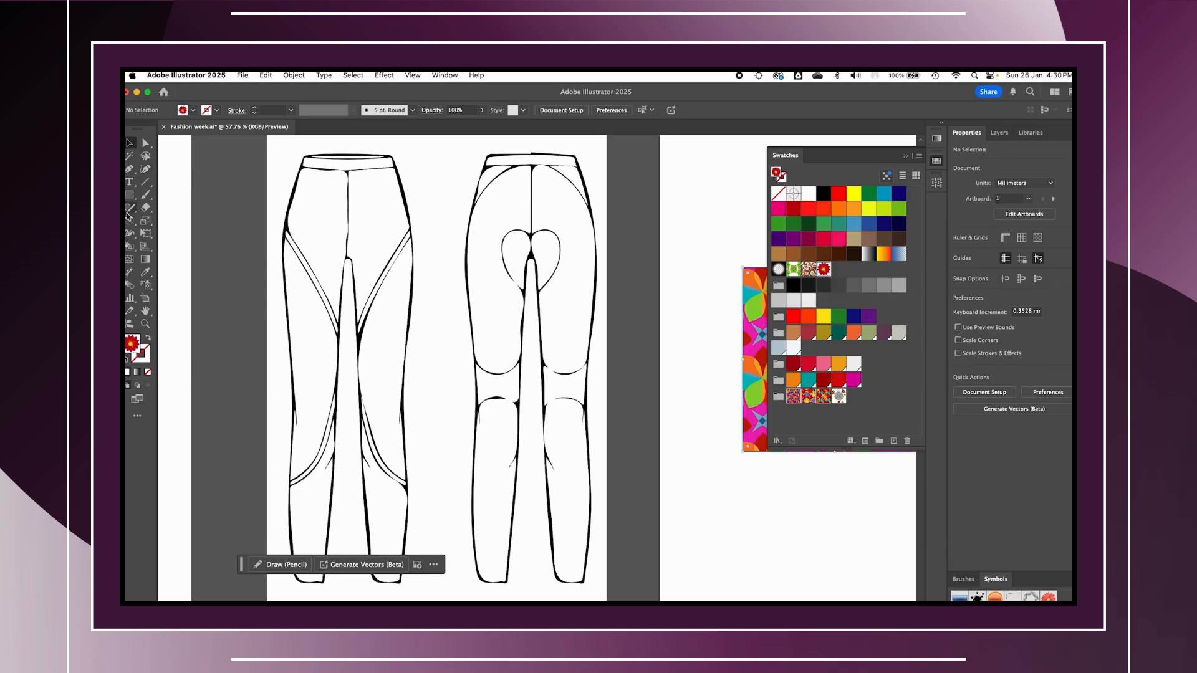
left_click_drag(128, 250, 178, 264)
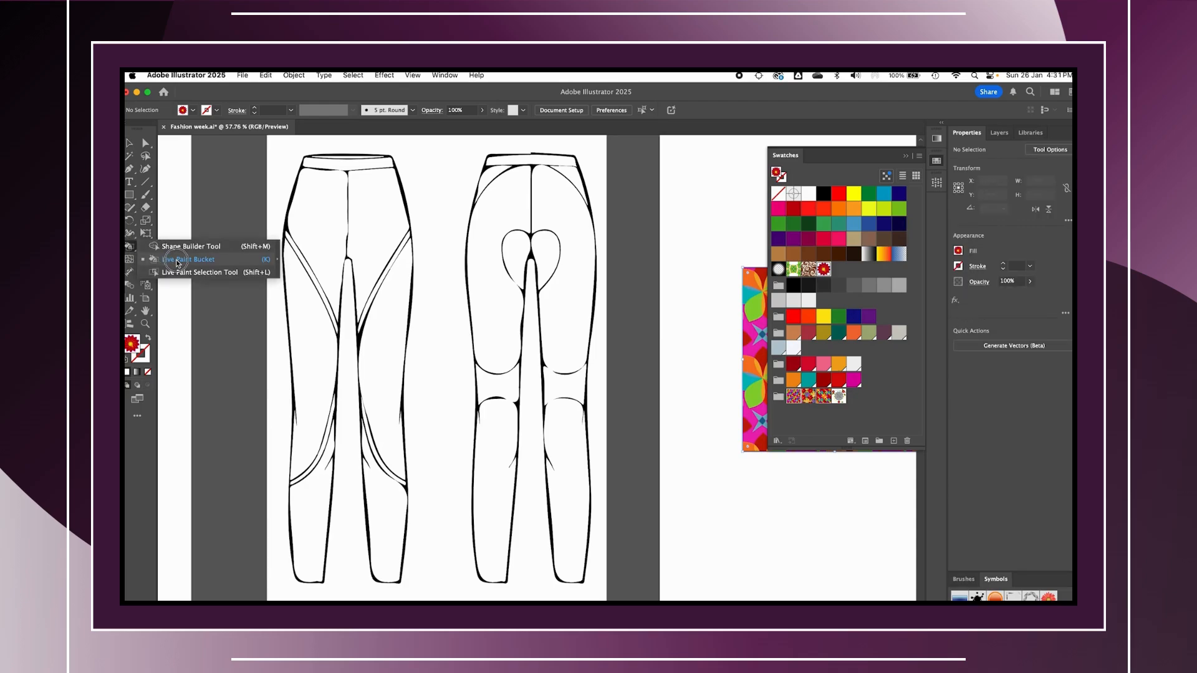
left_click_drag(178, 263, 178, 264)
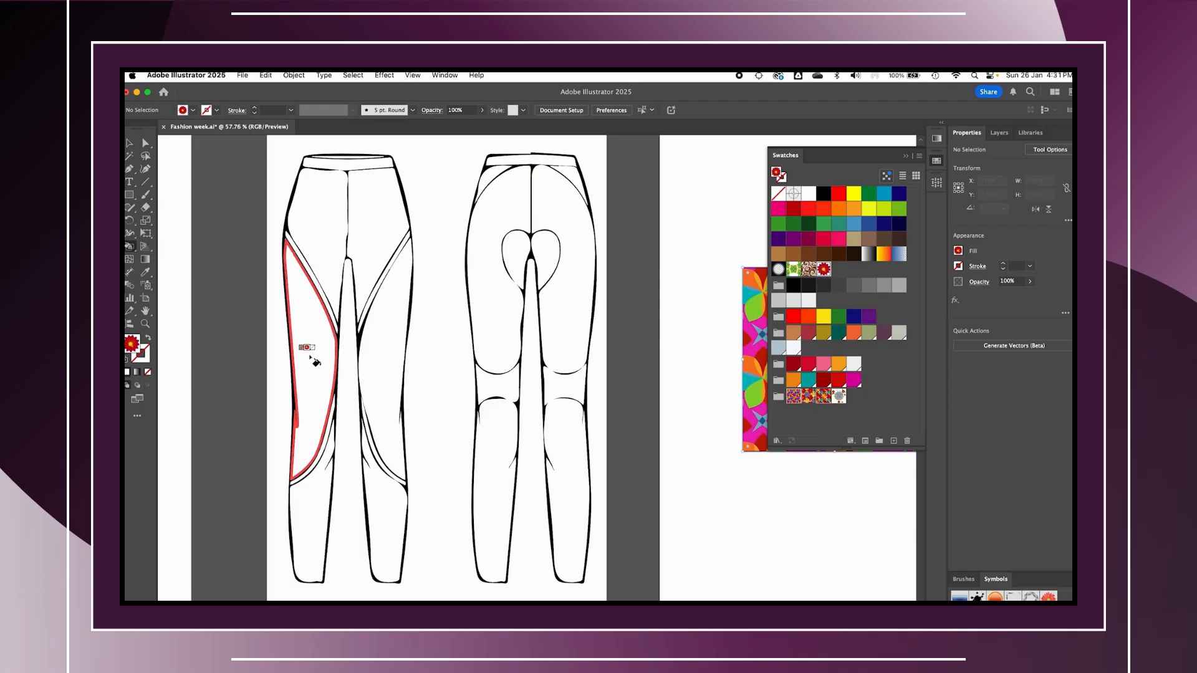
left_click(310, 358)
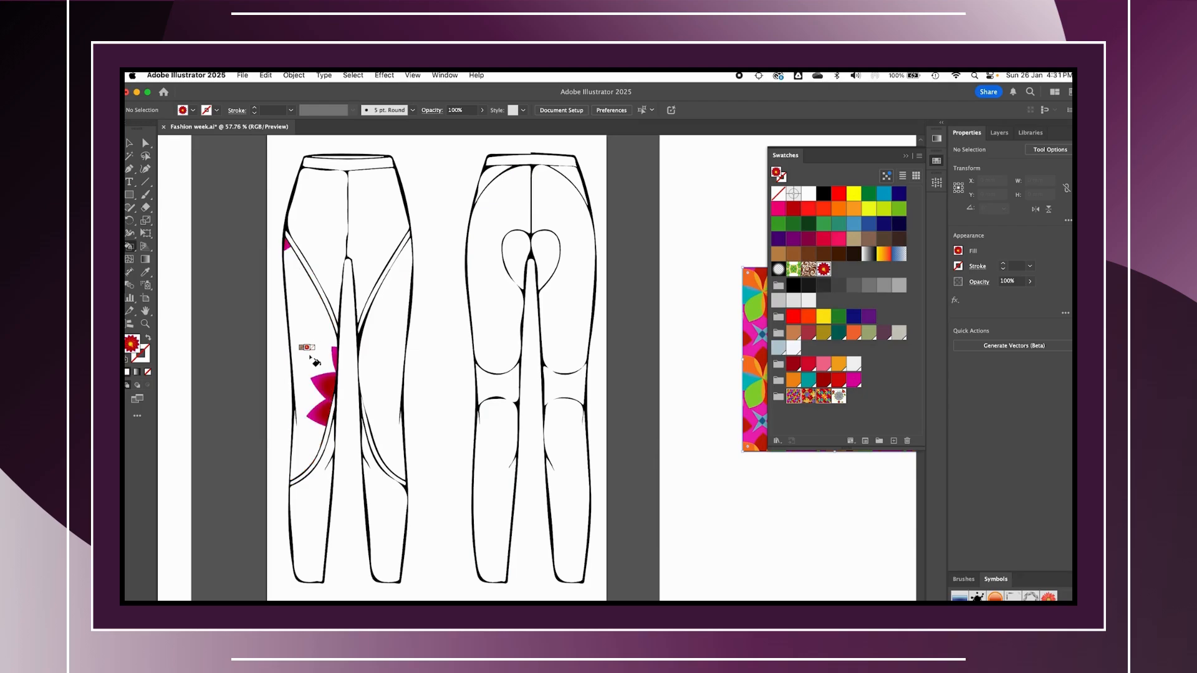
left_click(381, 368)
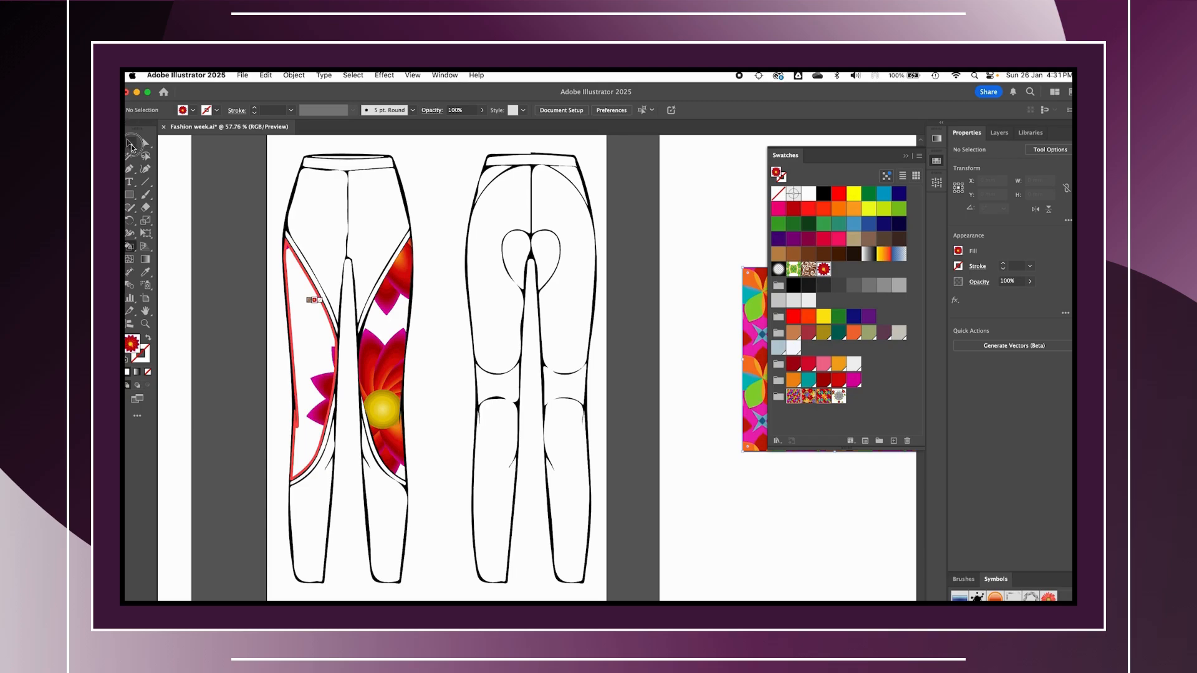
Select the leggings group and scale only its pattern fills uniformly to 20%, with Transform Objects off and Transform Patterns on.
left_click(130, 144)
left_click(364, 237)
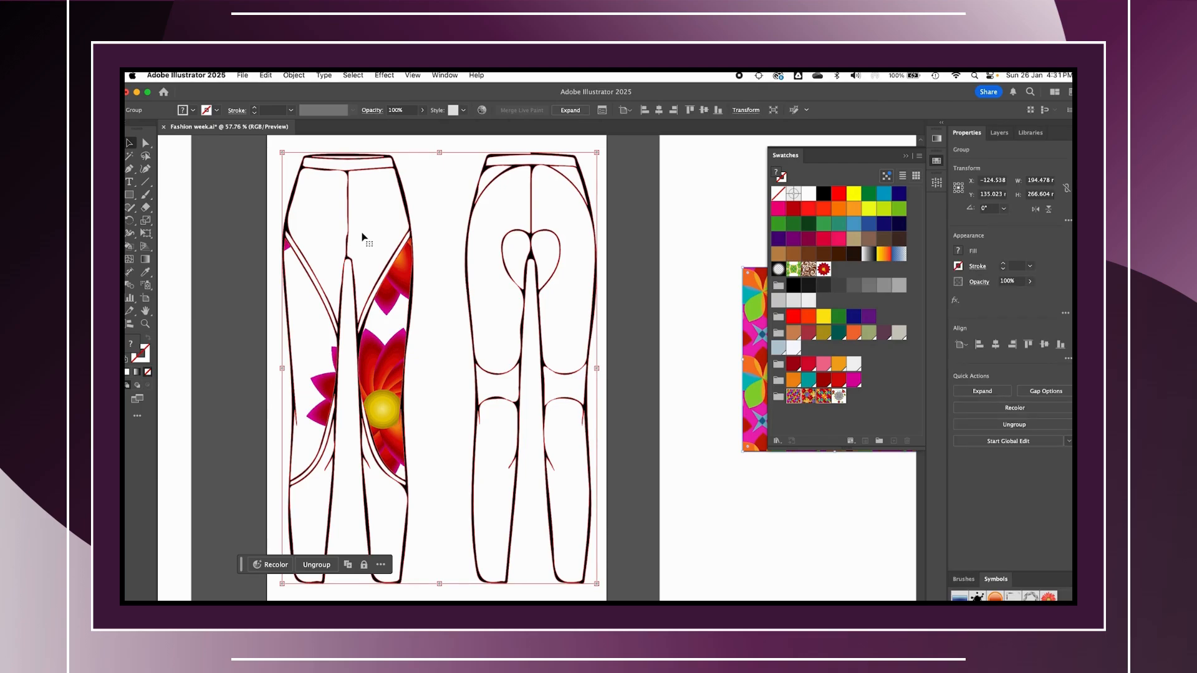
left_click(297, 77)
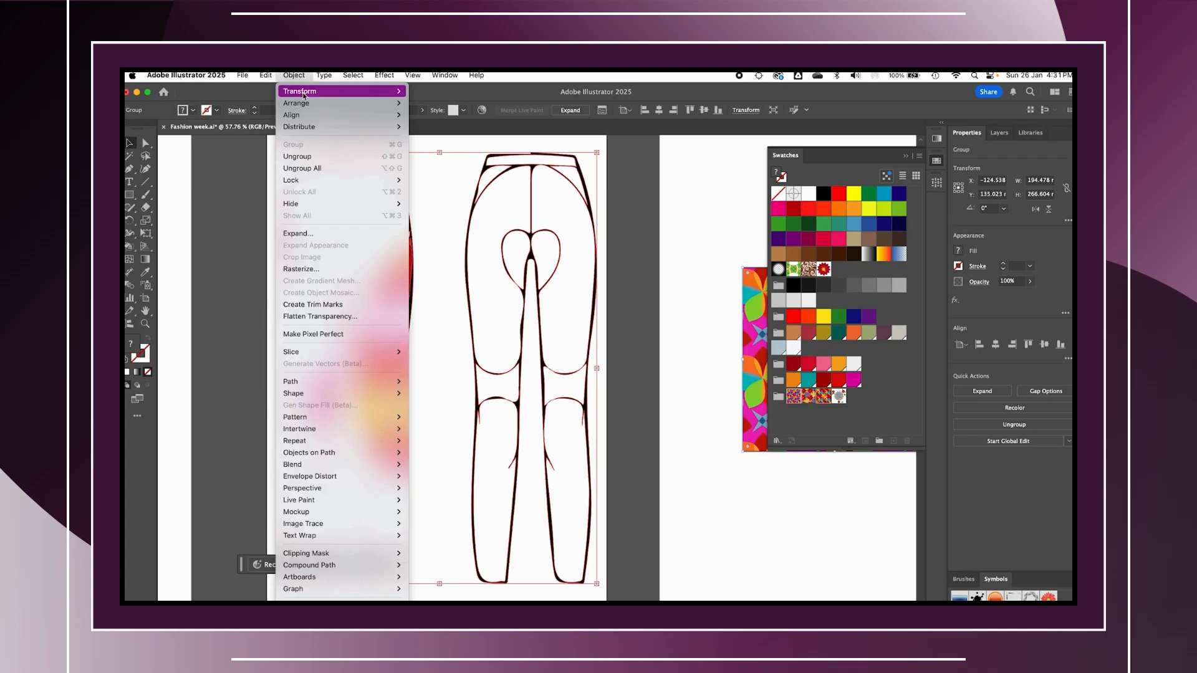
mouse_move(304, 95)
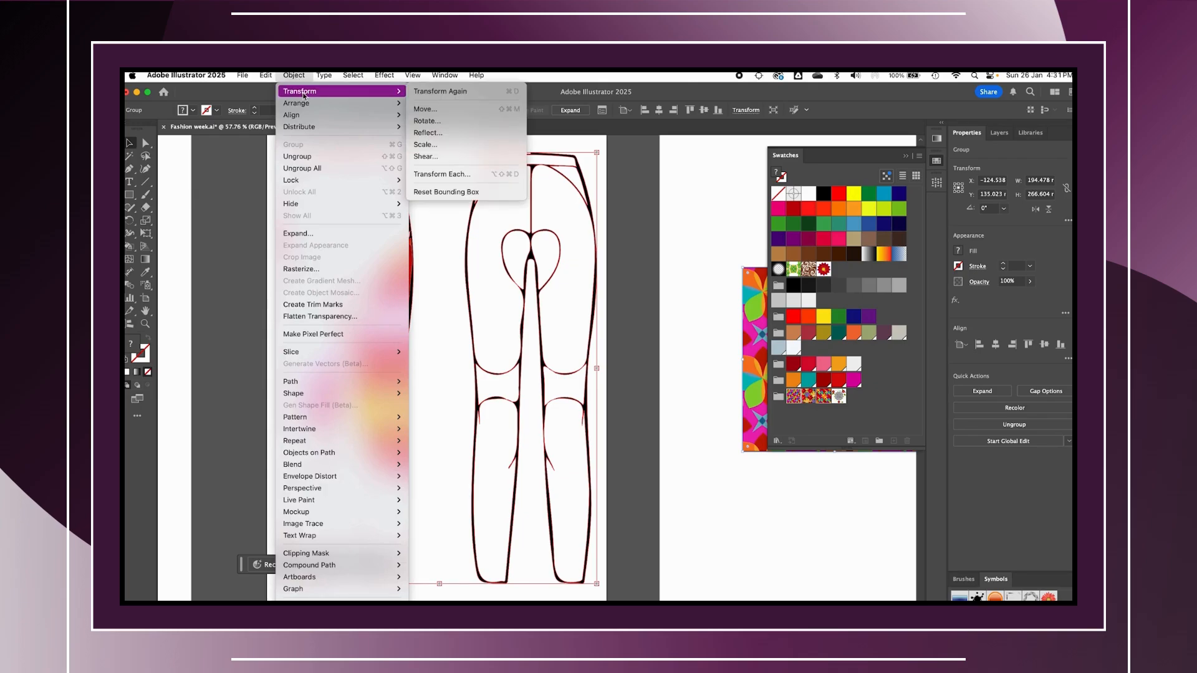
left_click(428, 145)
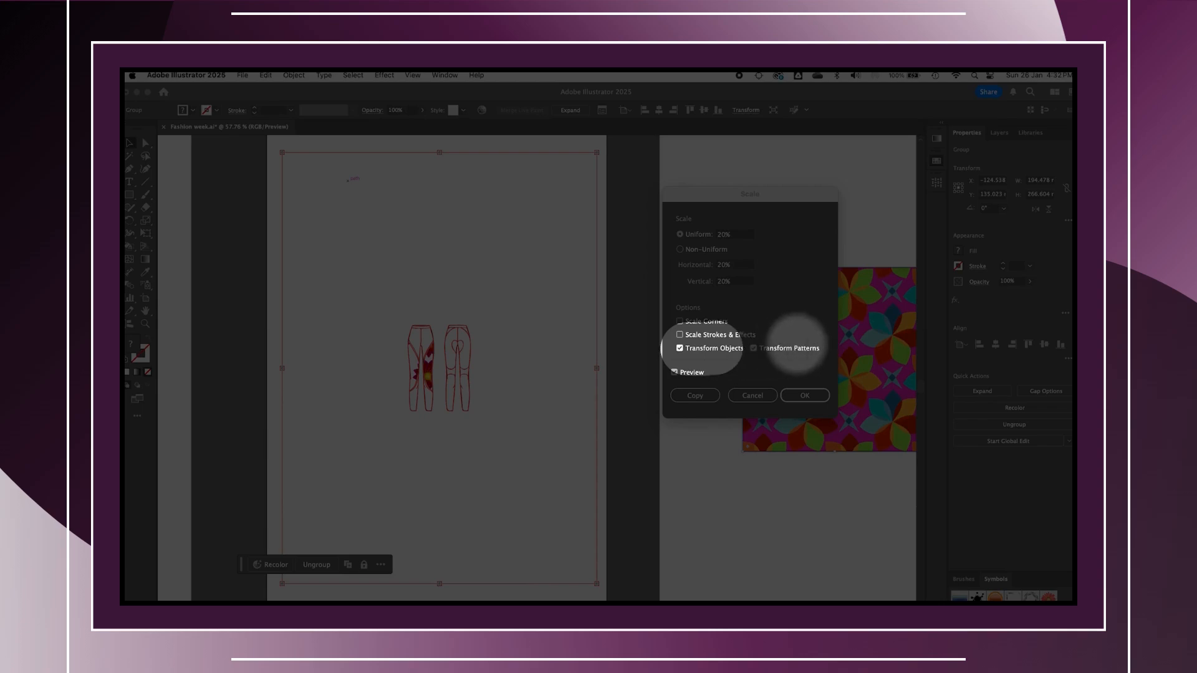
key("Escape")
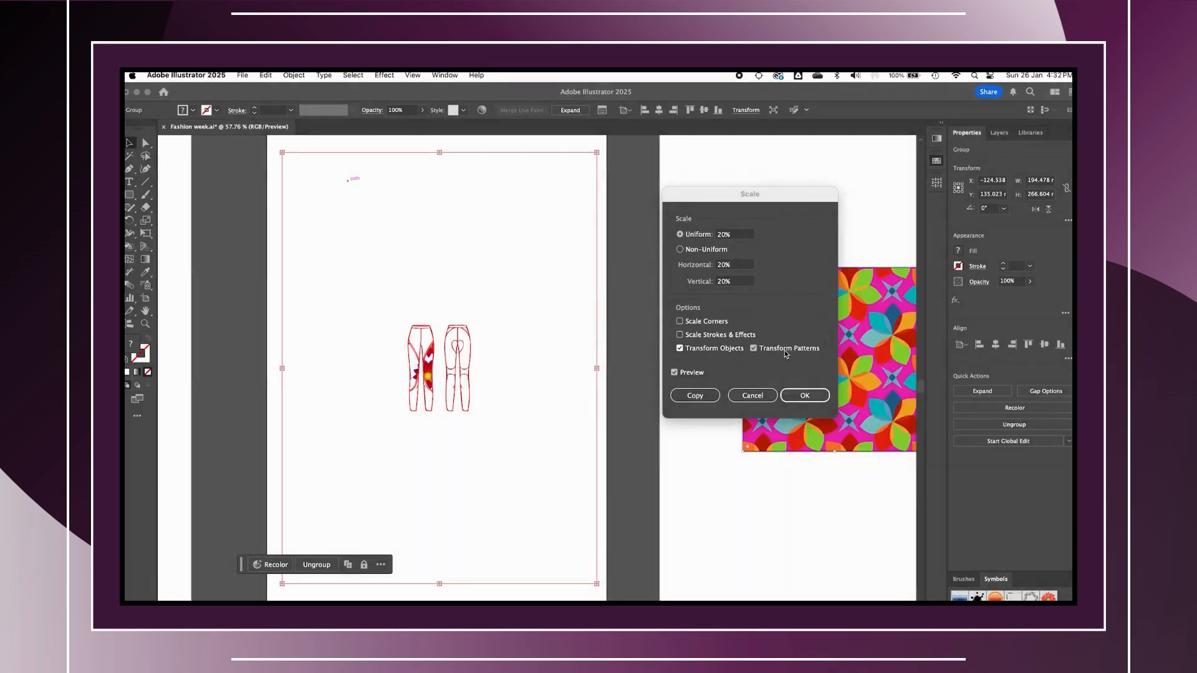
left_click(680, 351)
left_click(680, 349)
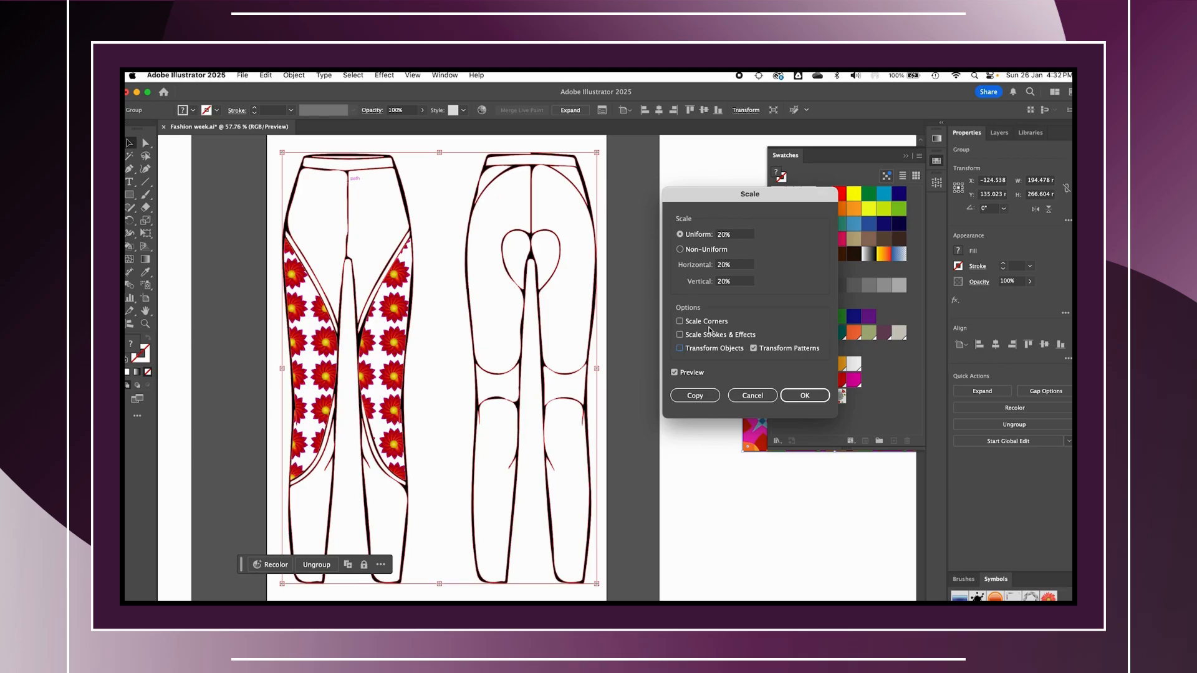
left_click(718, 235)
key("Return")
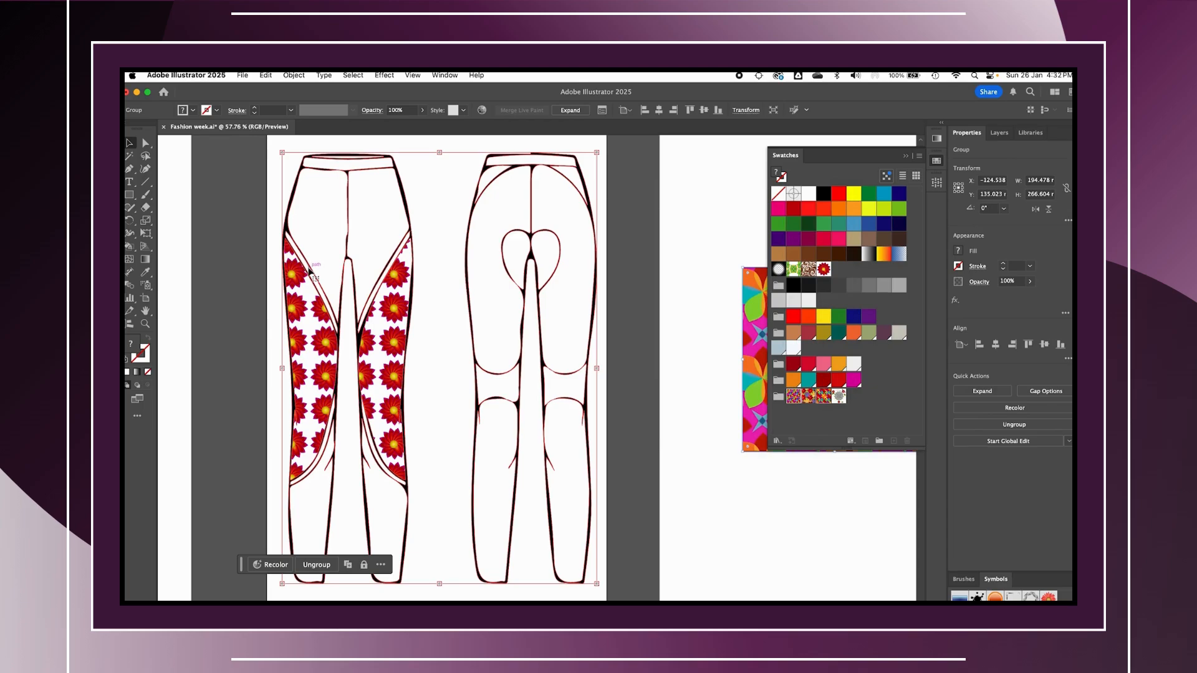
Deselect the leggings and open the red flower pattern swatch for pattern editing.
left_click(294, 75)
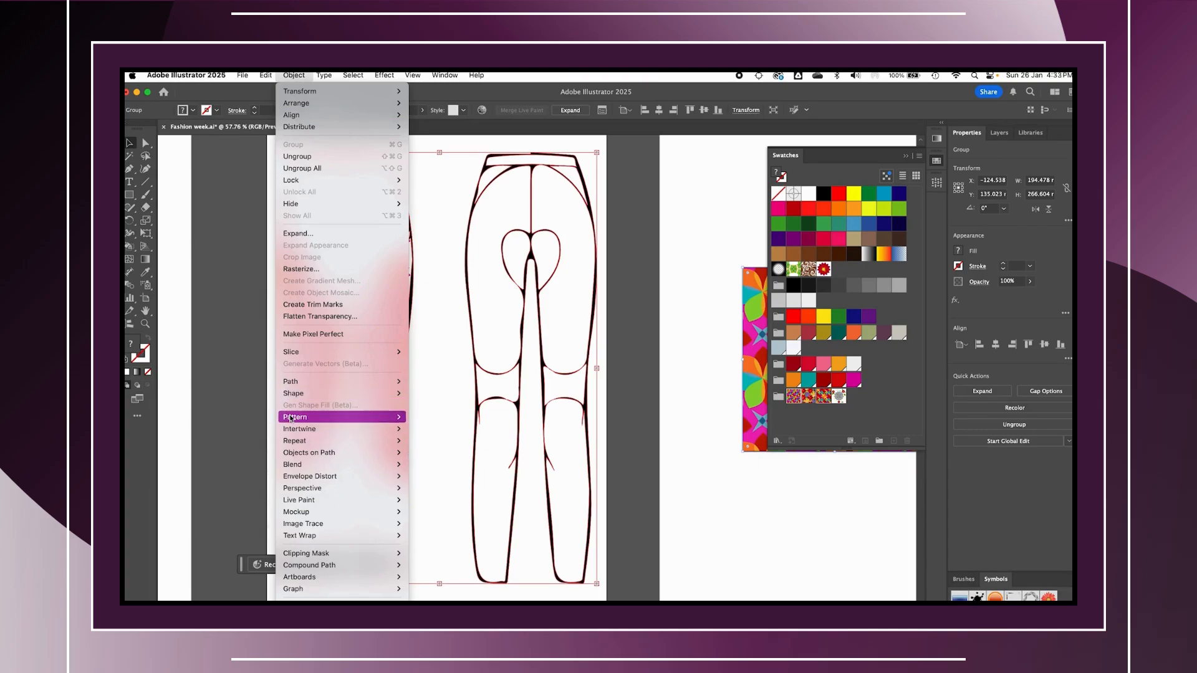
mouse_move(290, 418)
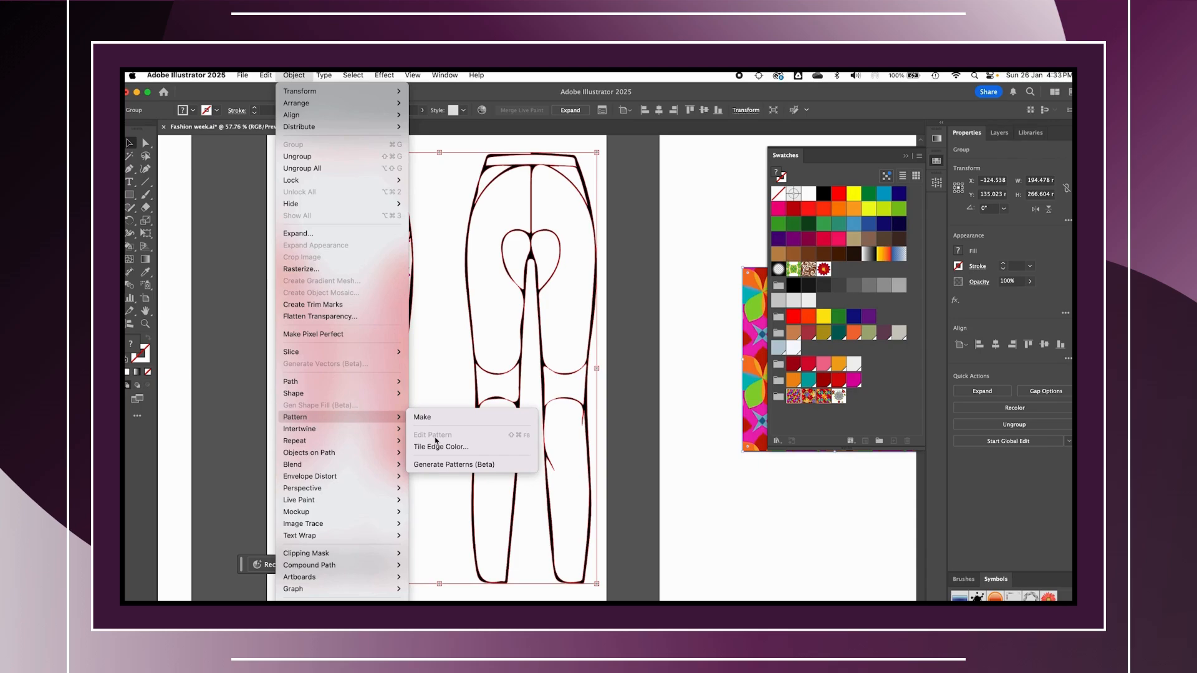
left_click(826, 271)
left_click(825, 273)
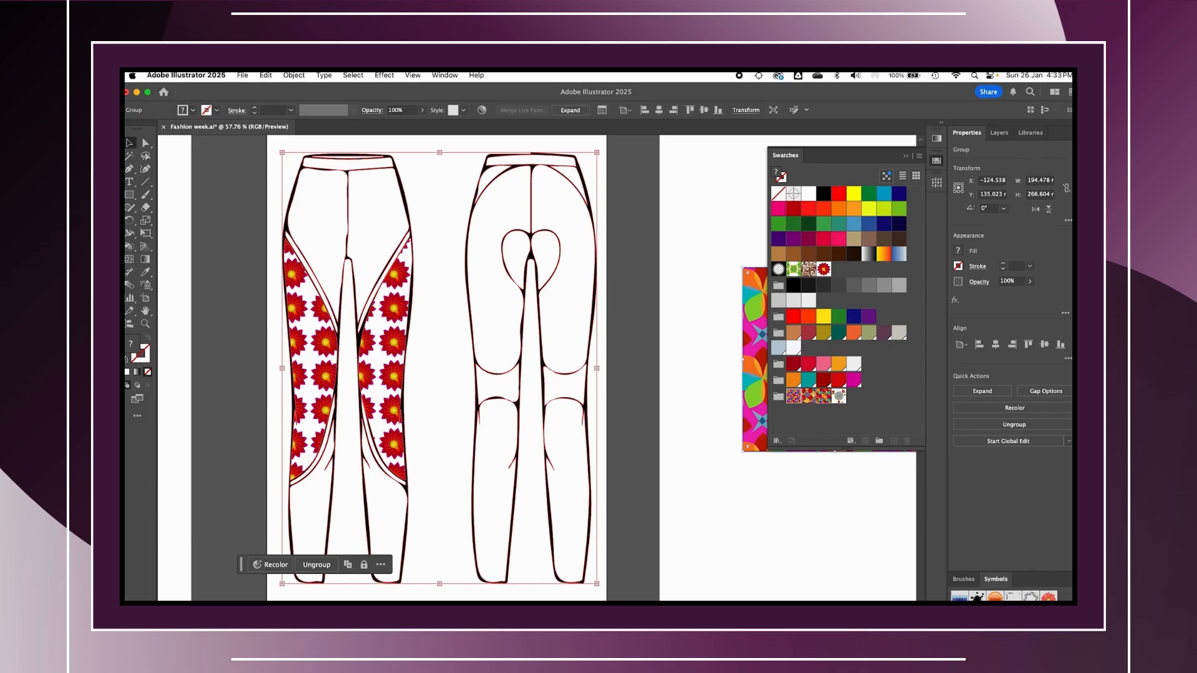
key("shift+super+a")
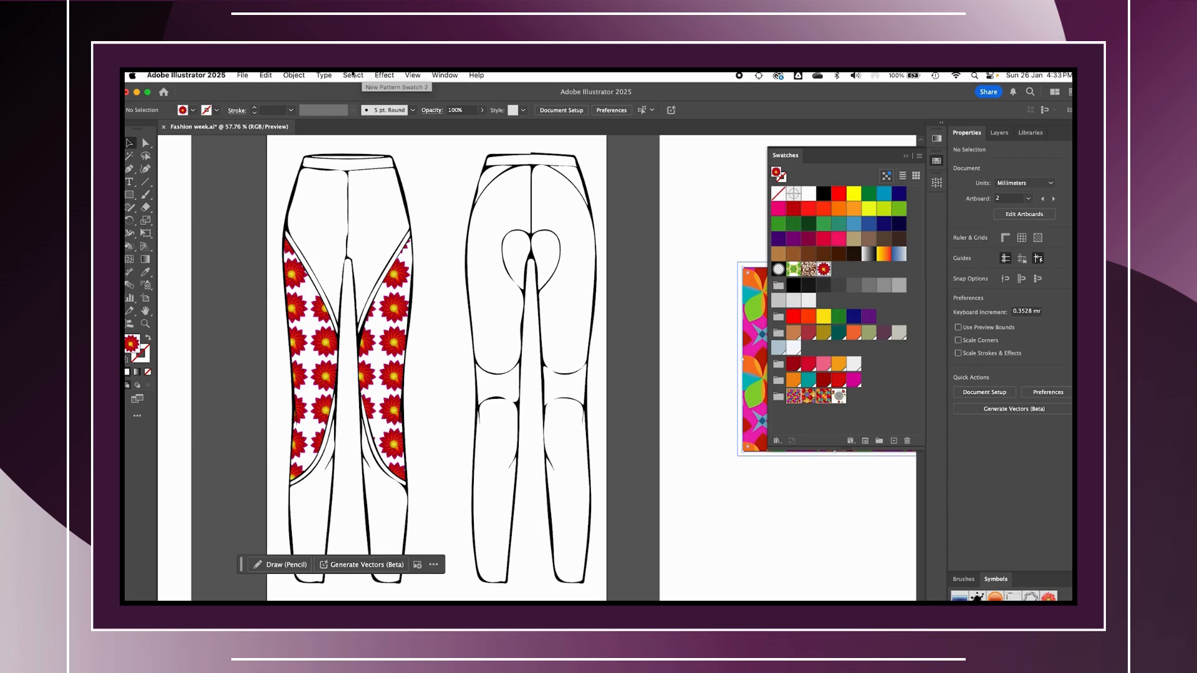
left_click(296, 77)
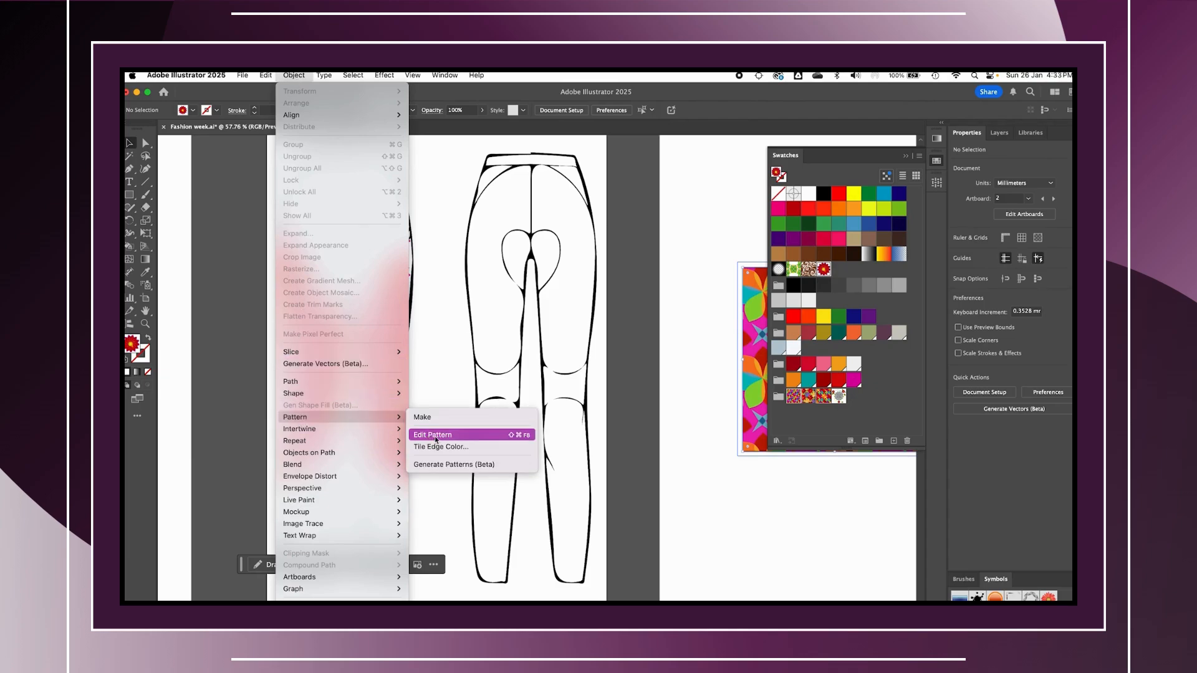
left_click(435, 436)
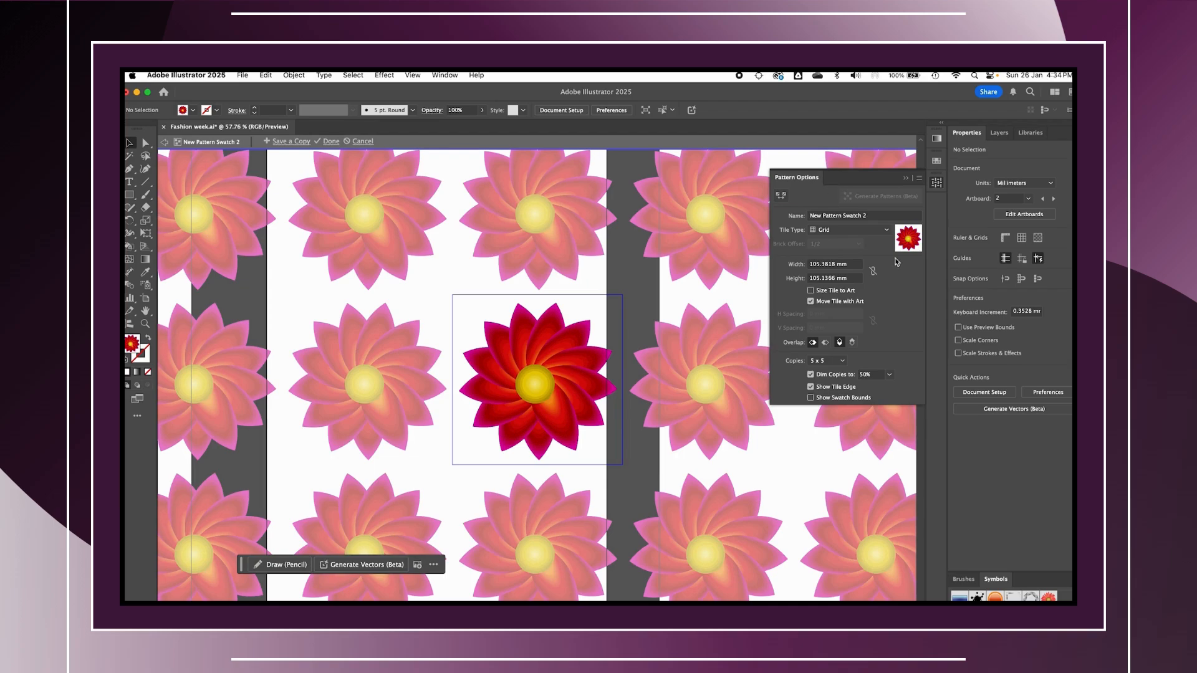
Try the Brick by Row tile type on the flower pattern, then set it to Hex by Column.
left_click(886, 231)
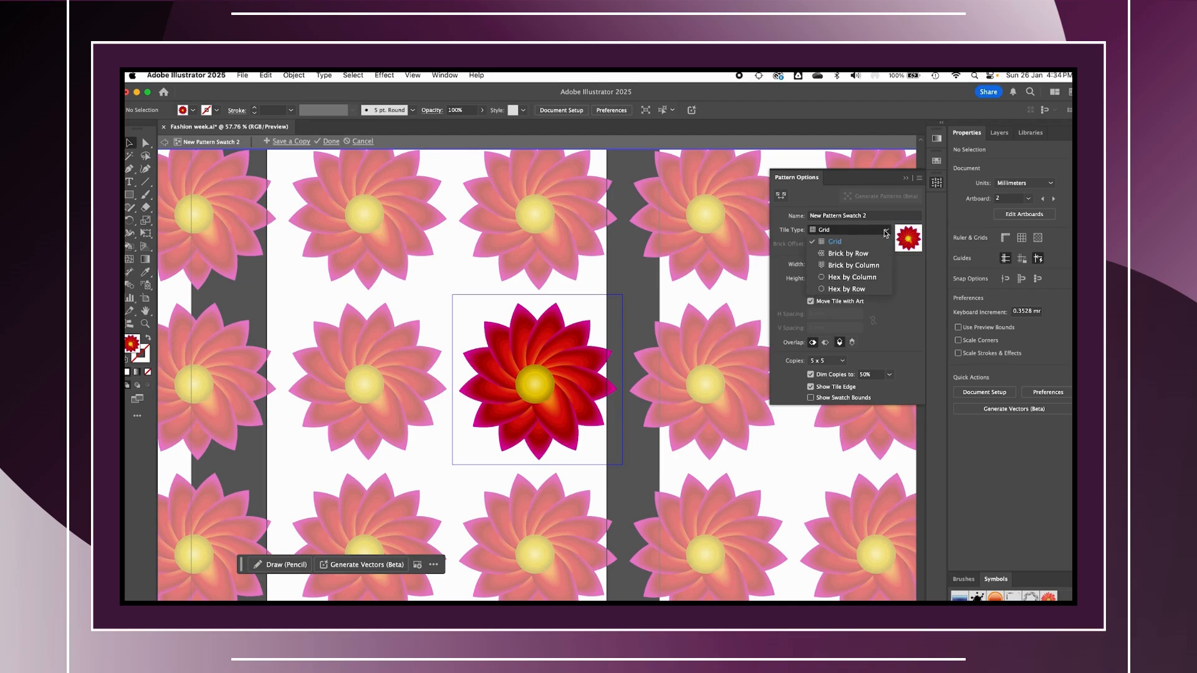
left_click(846, 254)
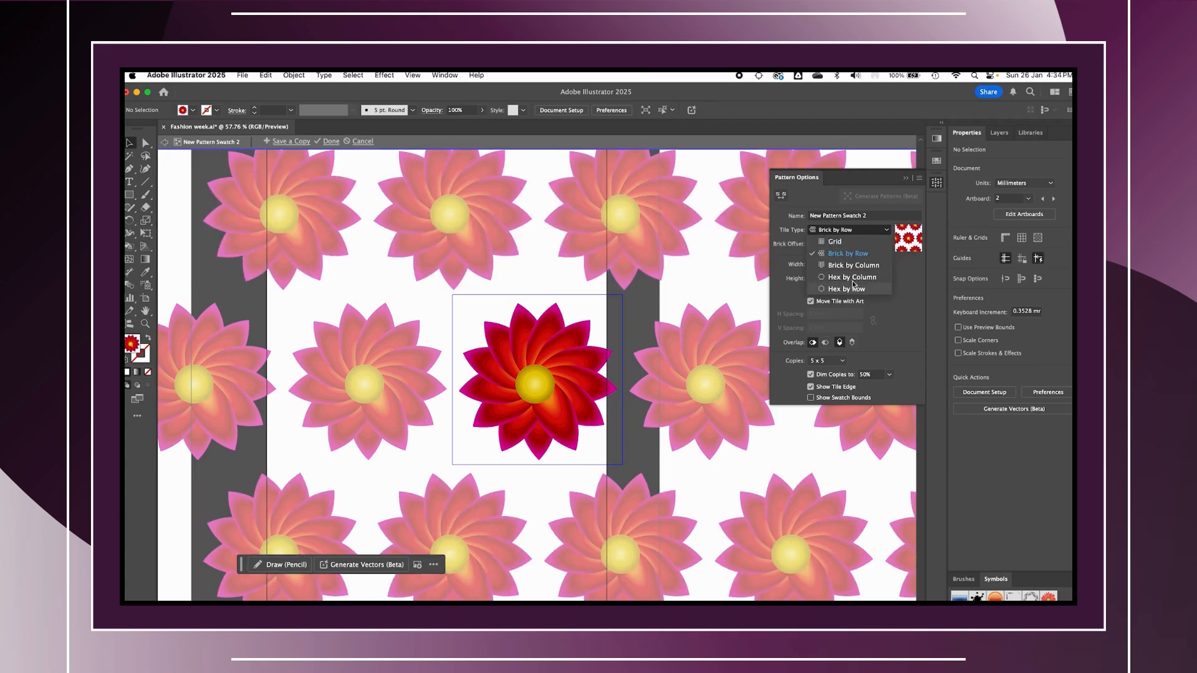
left_click(853, 277)
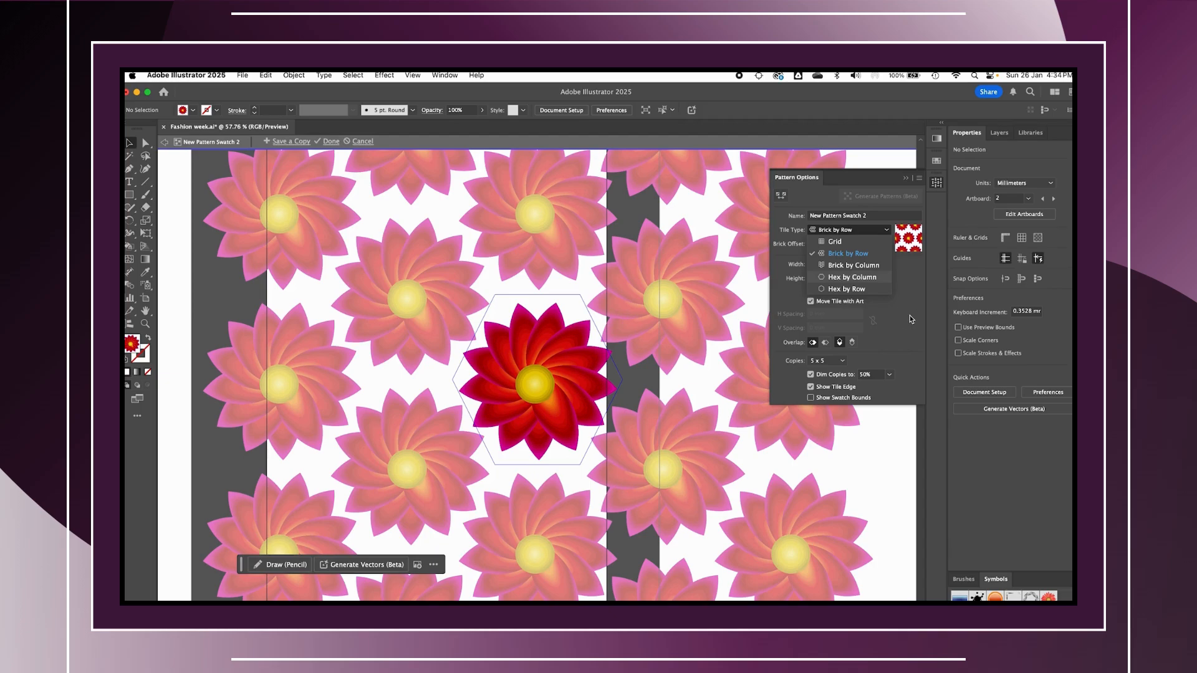
key("Return")
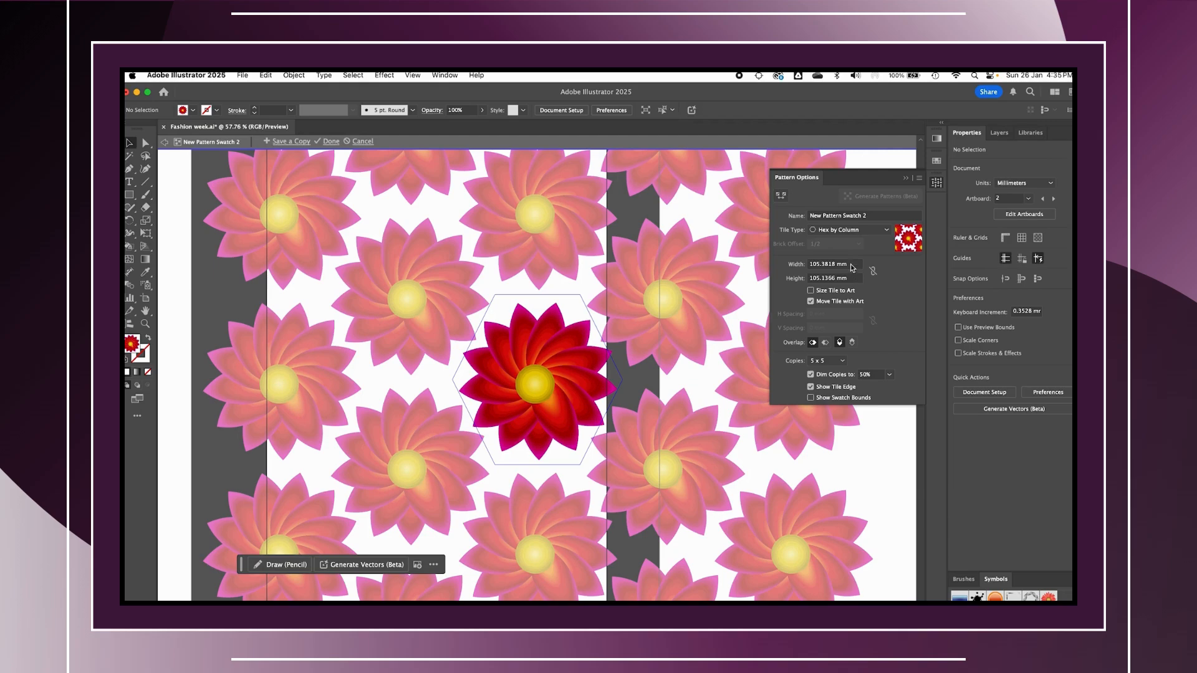
Shrink the flower to about 64.5 × 64 mm centered in its hexagonal tile, and rotate the leaf against its lower-right edge.
left_click(818, 264)
left_click(809, 268)
left_click(562, 353)
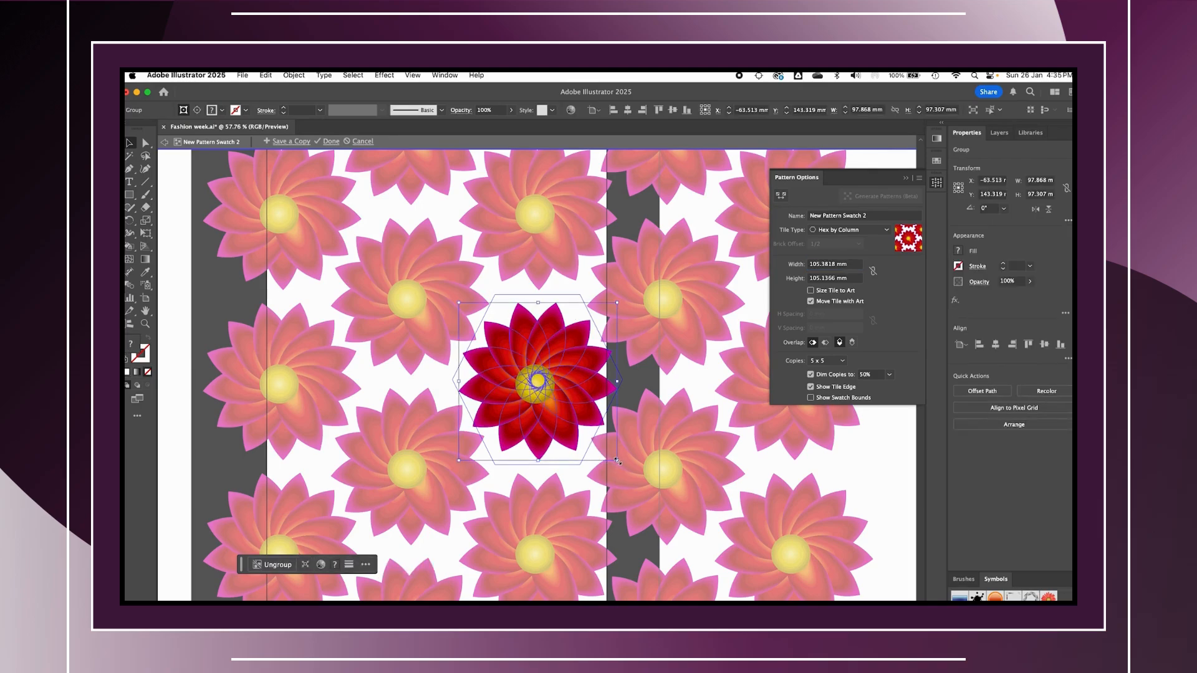
left_click_drag(618, 461, 573, 436)
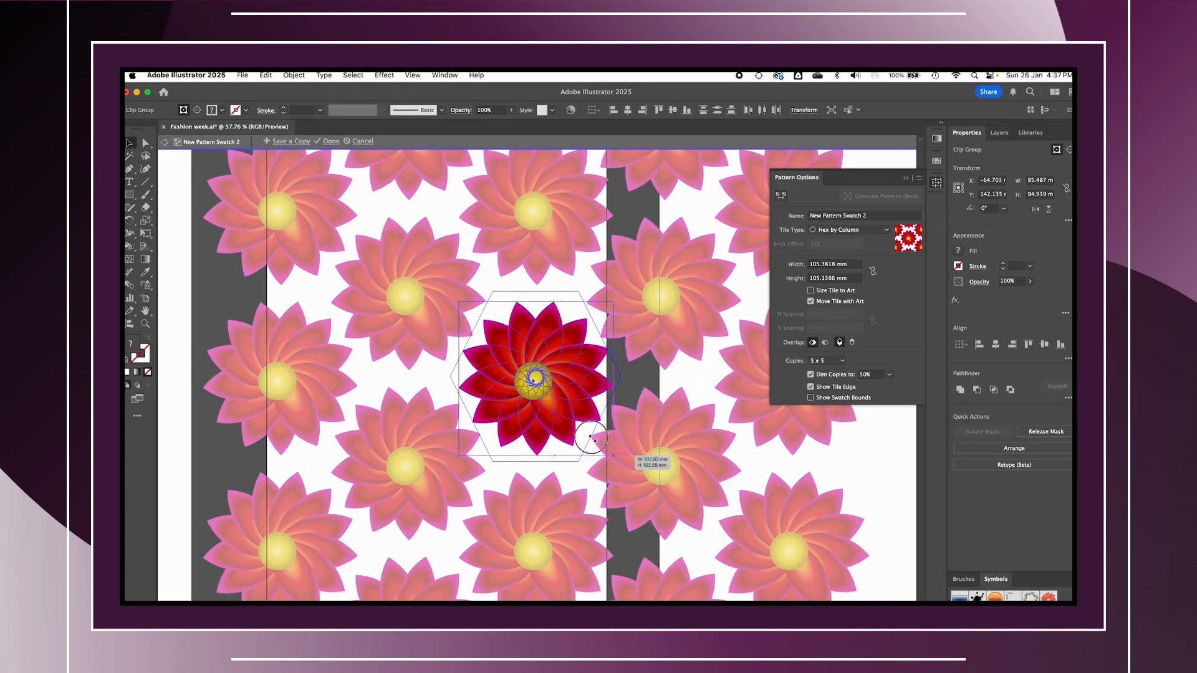
left_click_drag(613, 456, 565, 415)
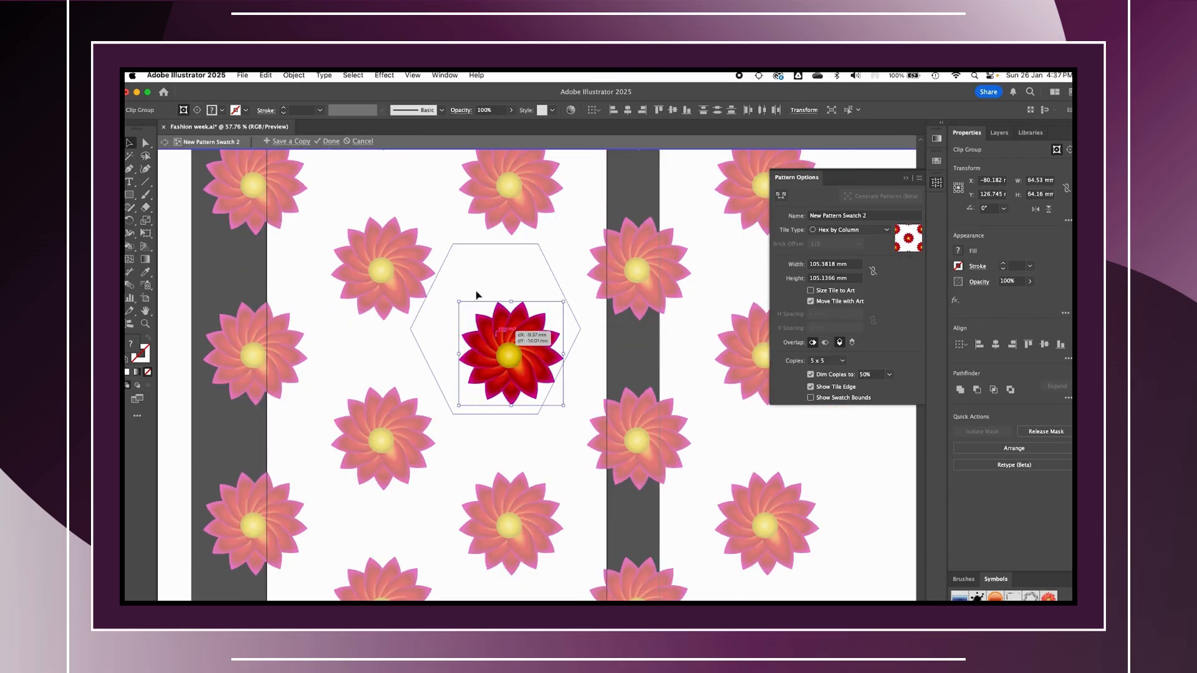
left_click_drag(505, 306, 510, 354)
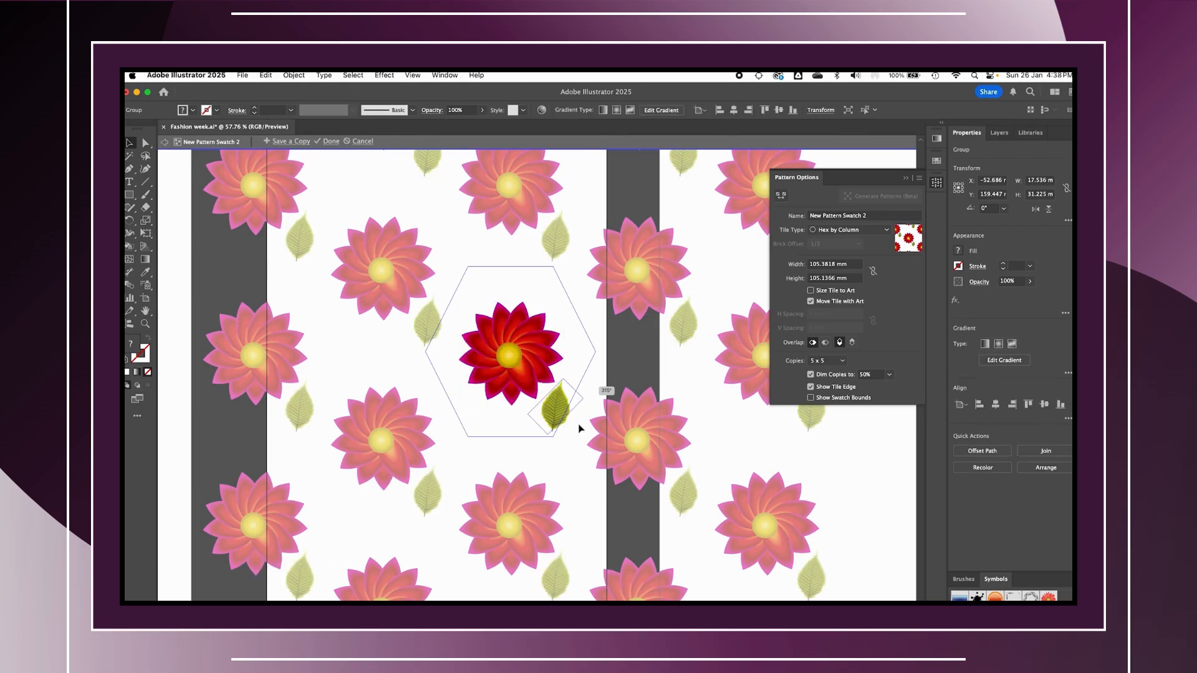
left_click_drag(588, 399, 547, 396)
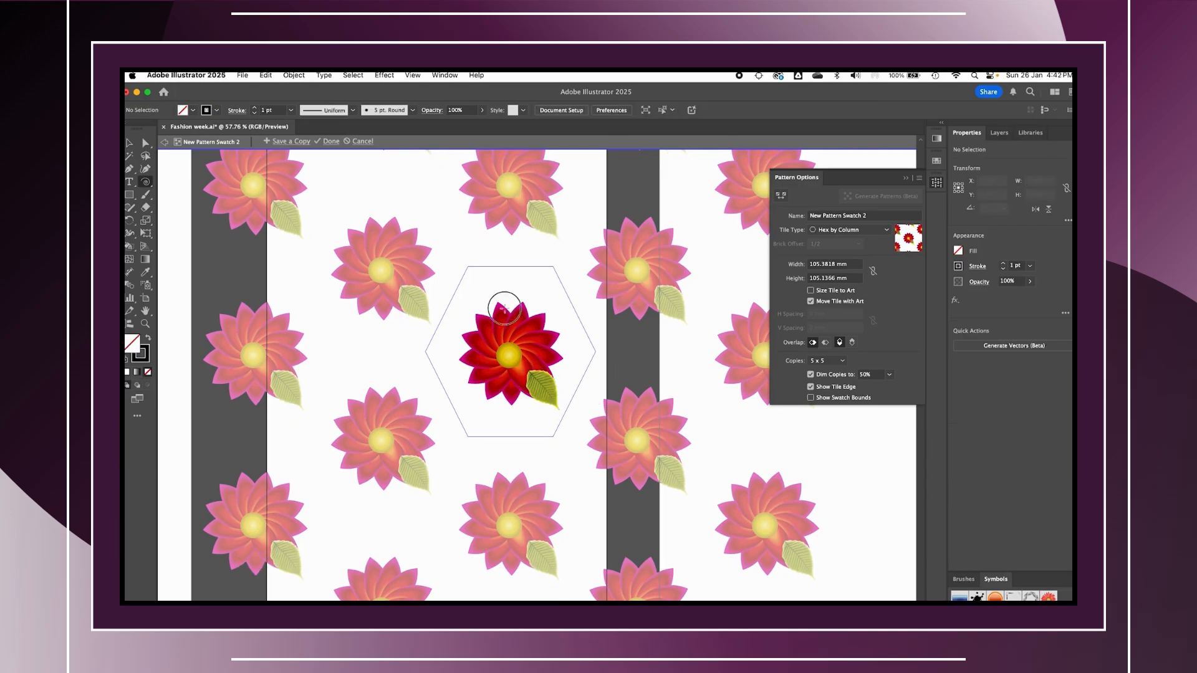
Draw a spiral about 71.4 × 80.5 mm around the flower and style its stroke with a tapered width profile and color #565924.
left_click_drag(503, 307, 506, 431)
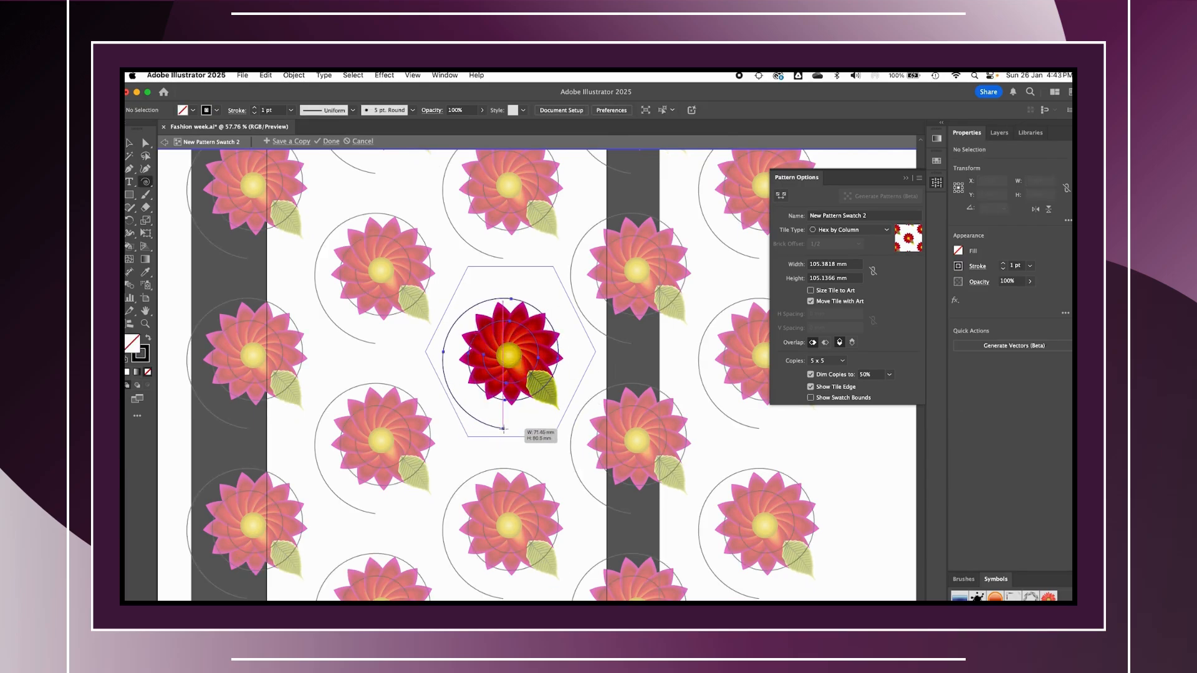
left_click(255, 111)
left_click(352, 111)
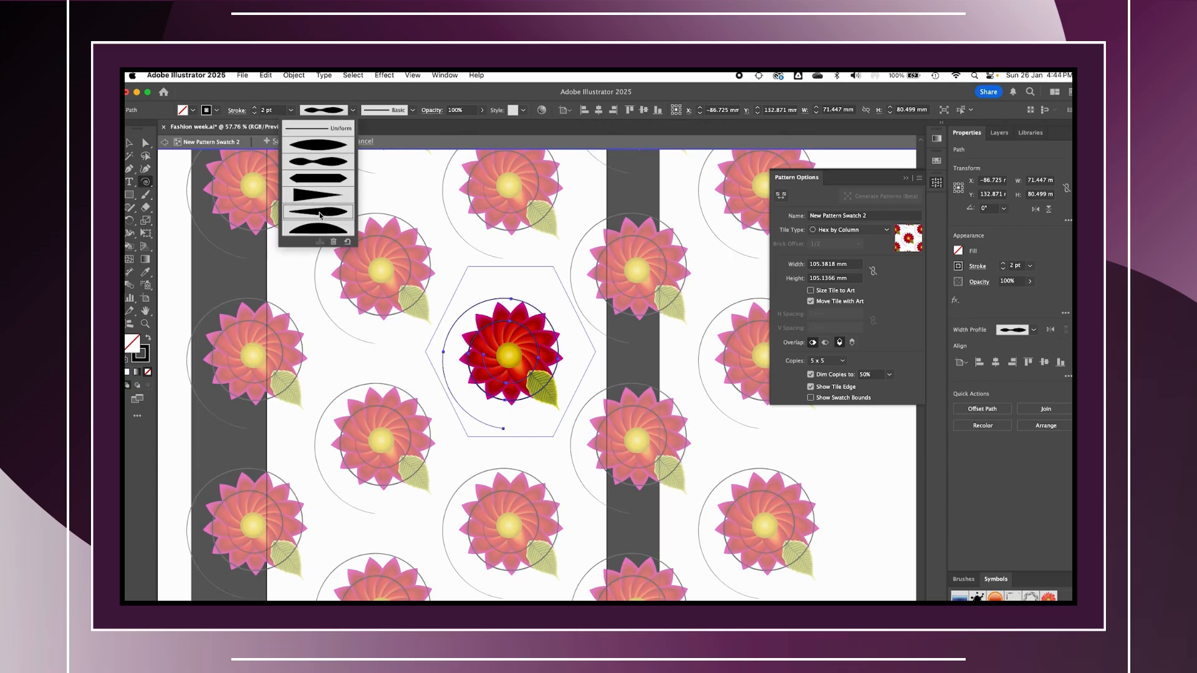
left_click(320, 215)
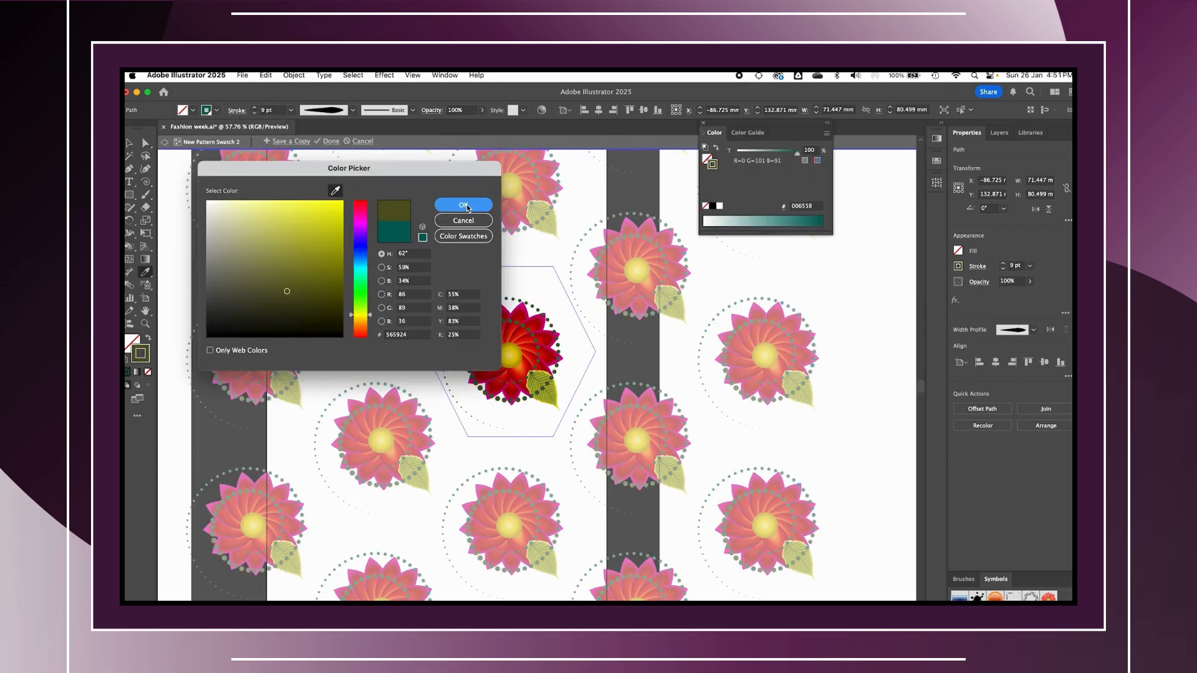
left_click(464, 205)
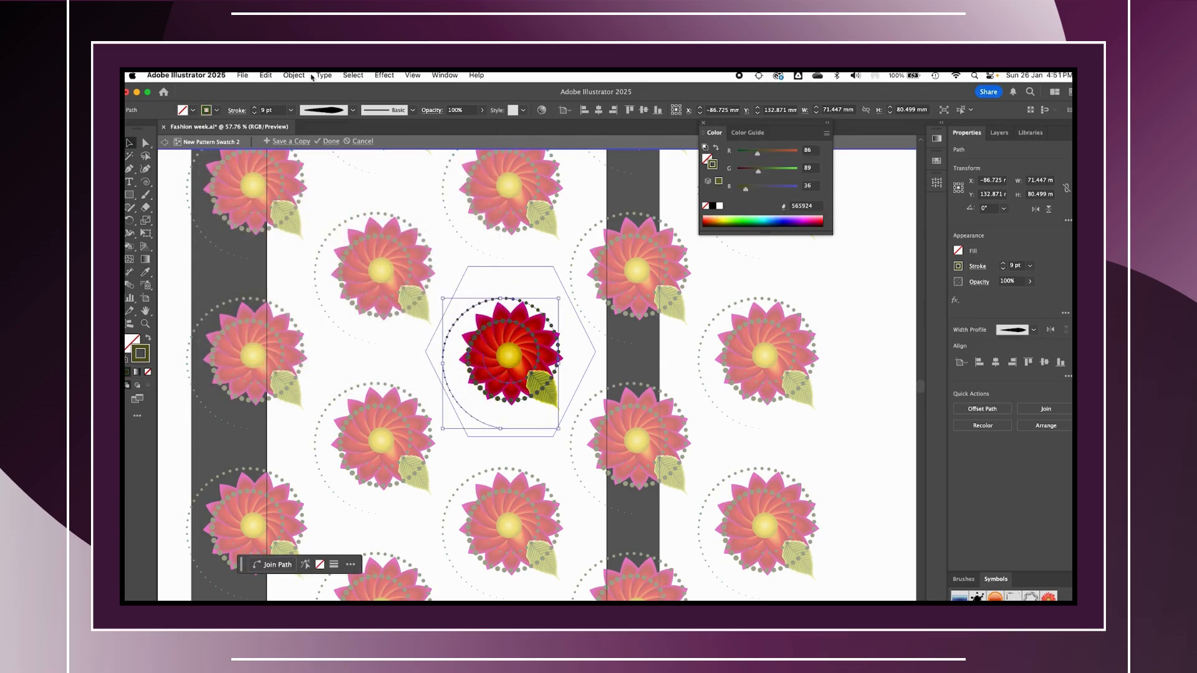
Send the dotted spiral to the back and move it so that it encircles the flower.
left_click(294, 75)
mouse_move(305, 95)
left_click(452, 140)
left_click_drag(484, 292, 480, 300)
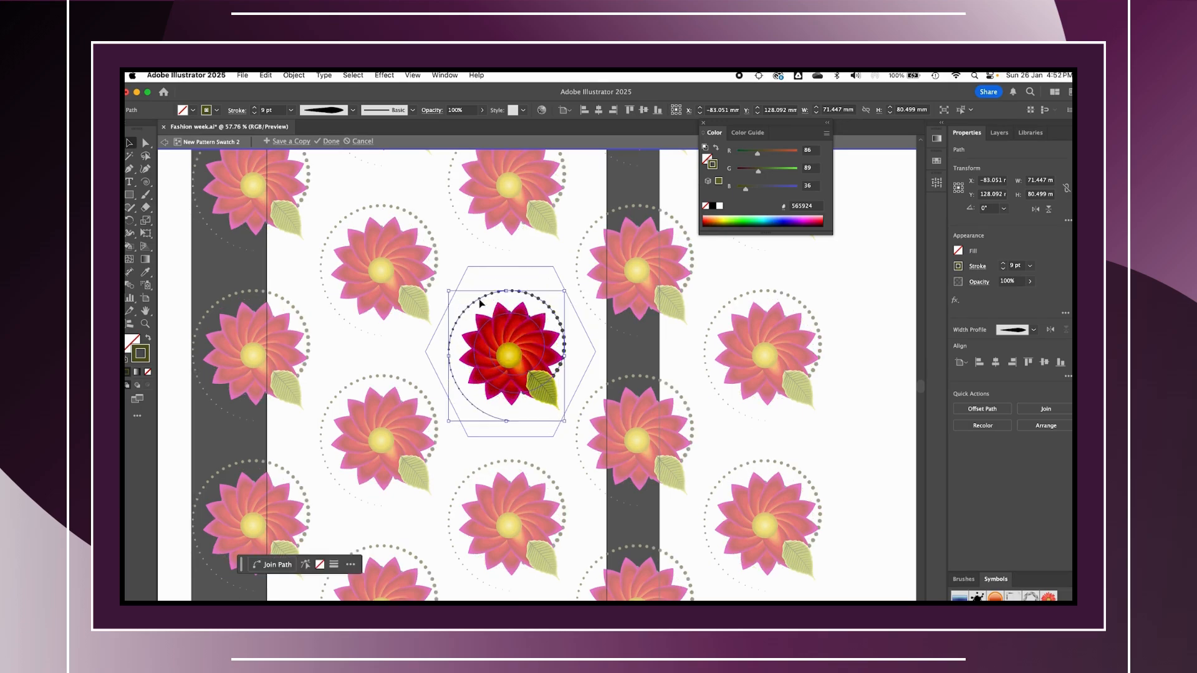
Send the leaf to the back behind the flower, then select the dotted spiral.
left_click(544, 390)
left_click(294, 75)
mouse_move(305, 99)
left_click(447, 139)
left_click(533, 422)
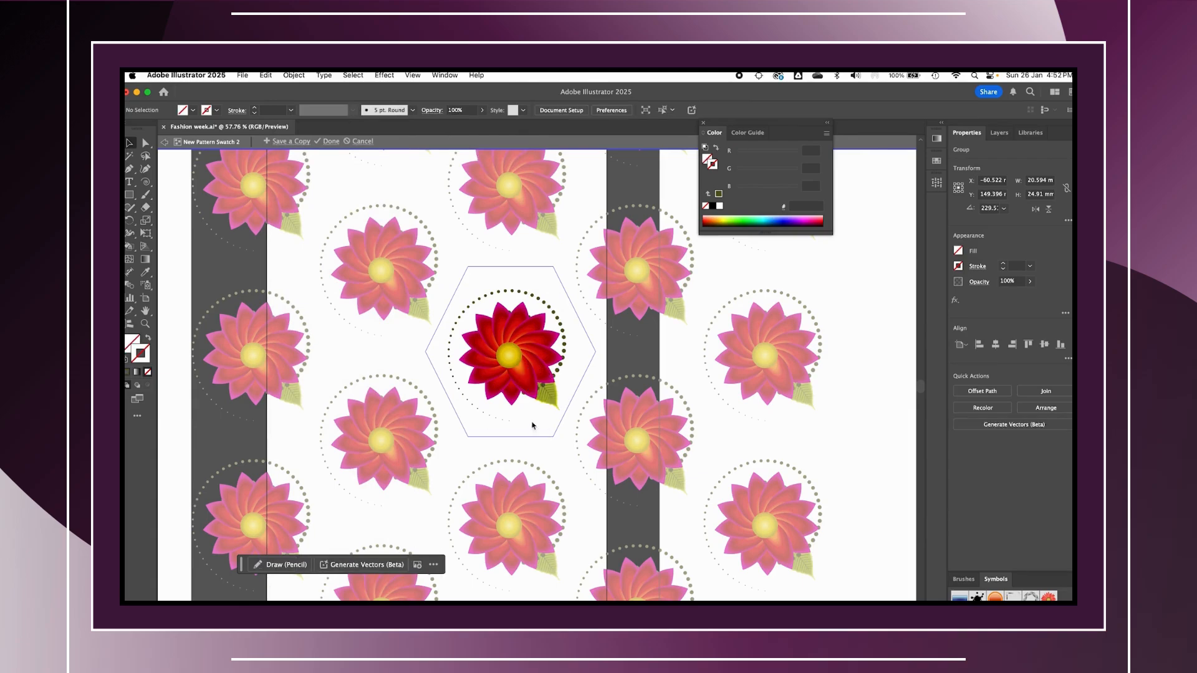
left_click(526, 416)
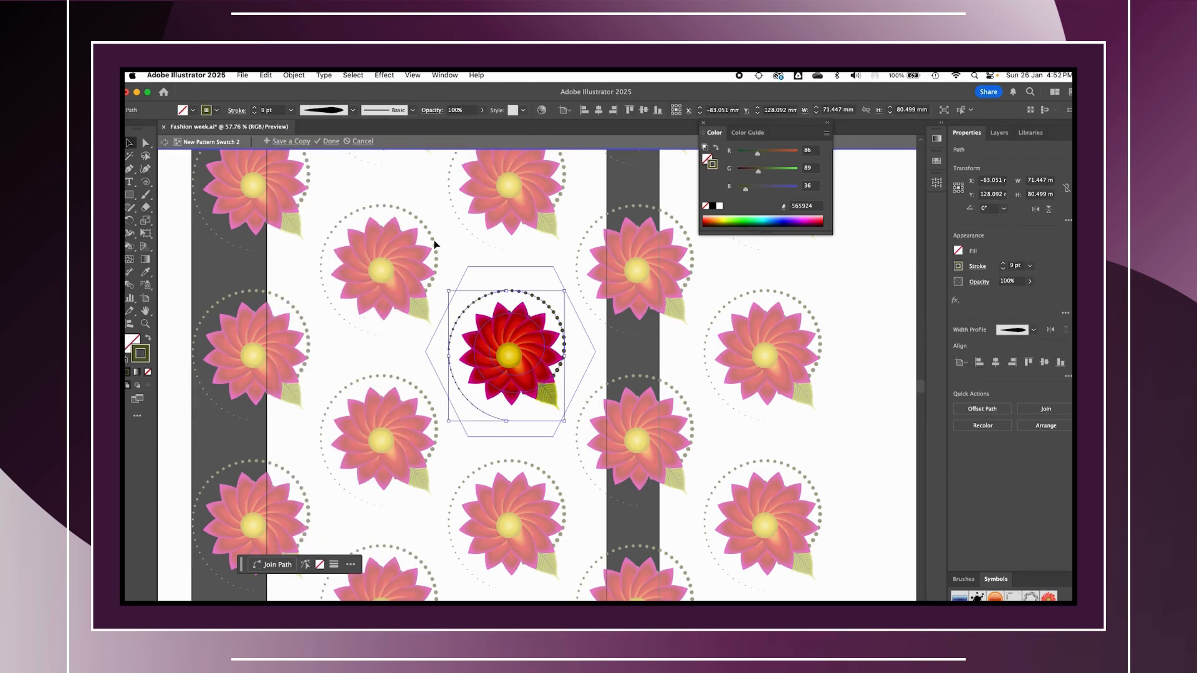
Save a copy of the edited flower pattern under the name Flower Whirl.
left_click(291, 142)
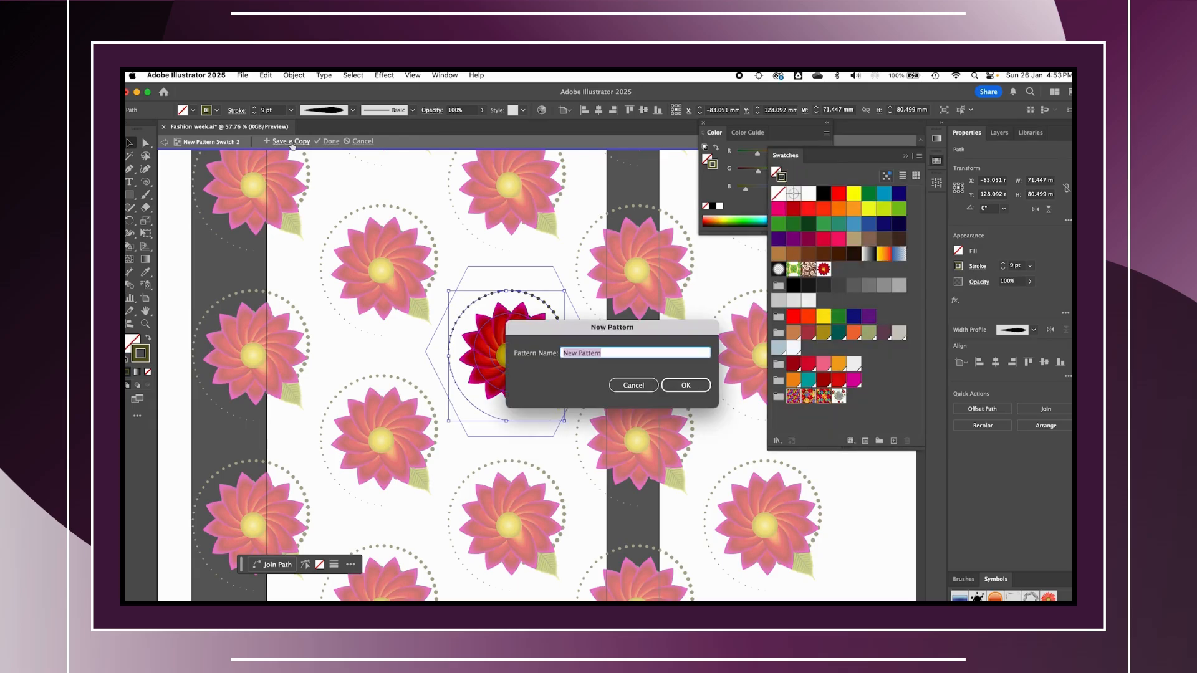
type("Flower Whirl")
left_click(686, 385)
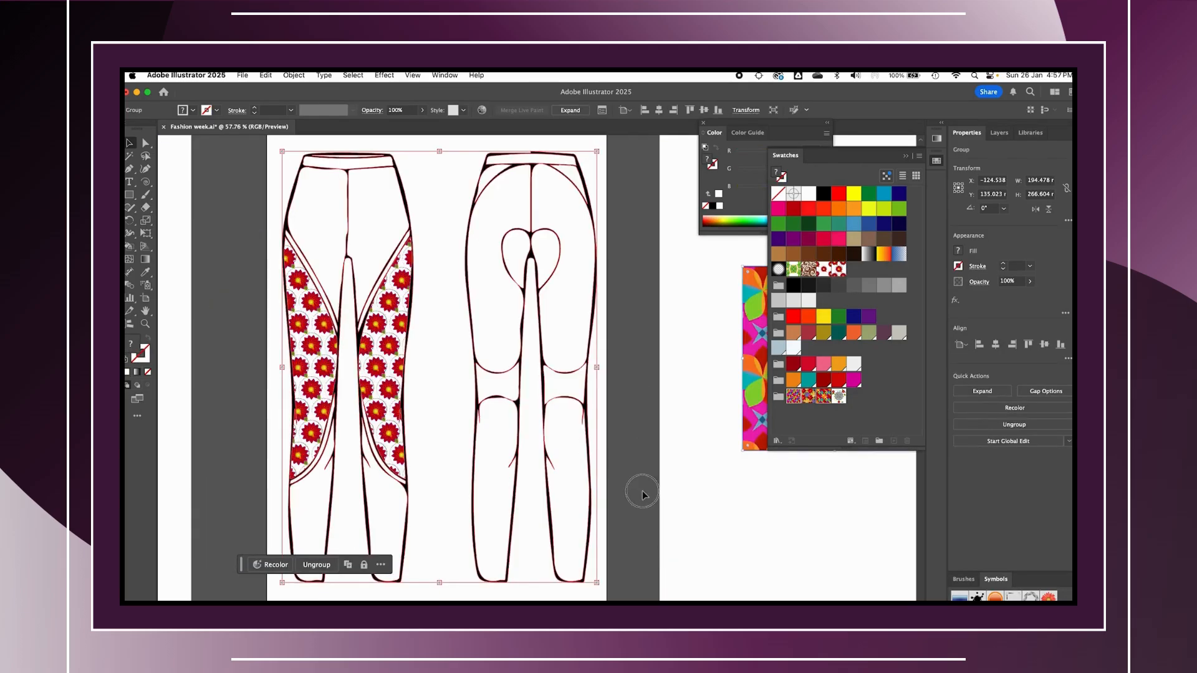
Select the empty 100 × 100 mm square below the circular flower artwork and move the contextual task bar closer beneath it.
left_click(548, 582)
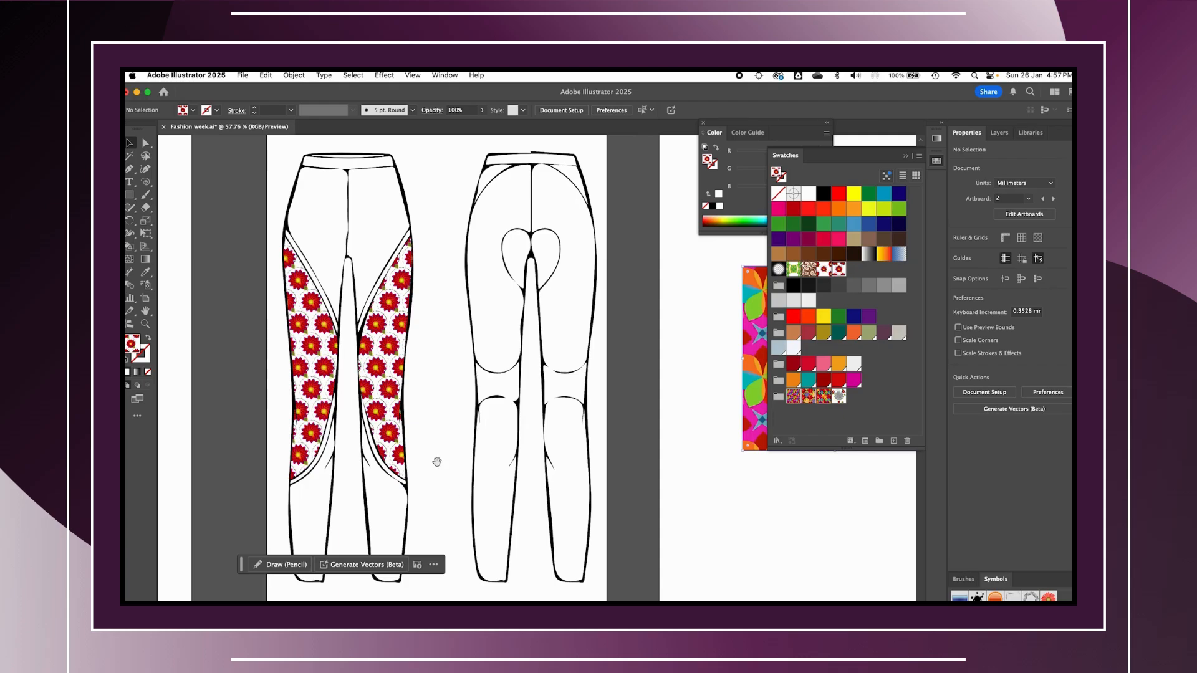
scroll(497, 468, "left", 10)
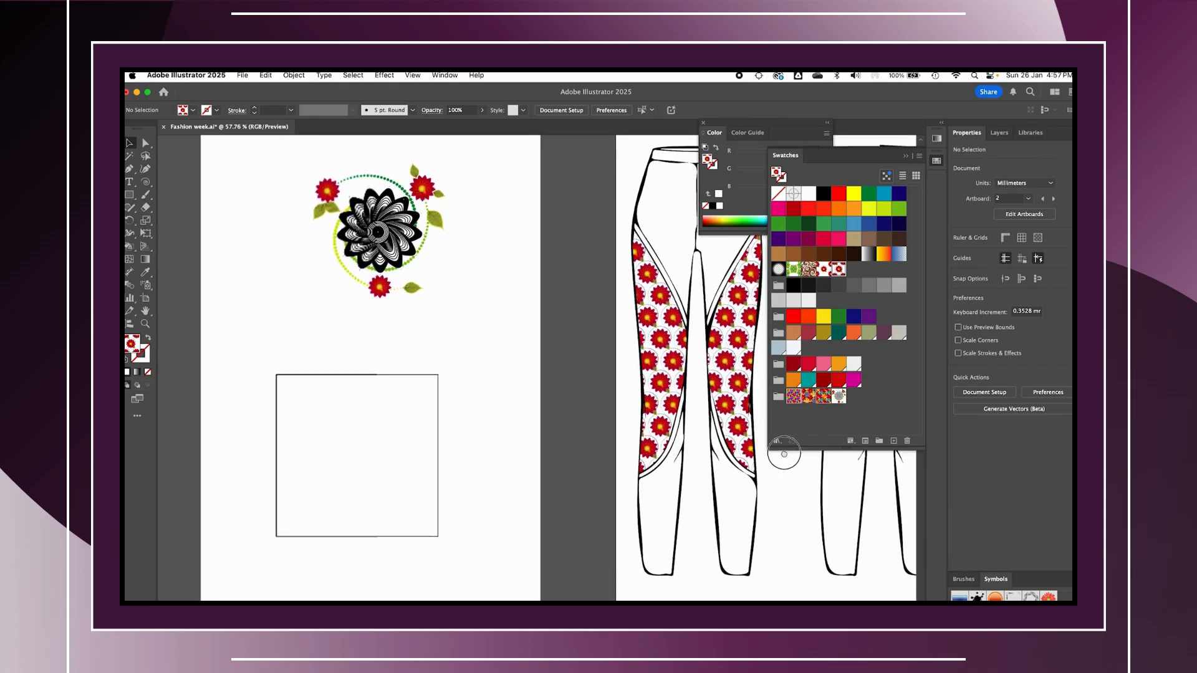
left_click_drag(784, 453, 785, 447)
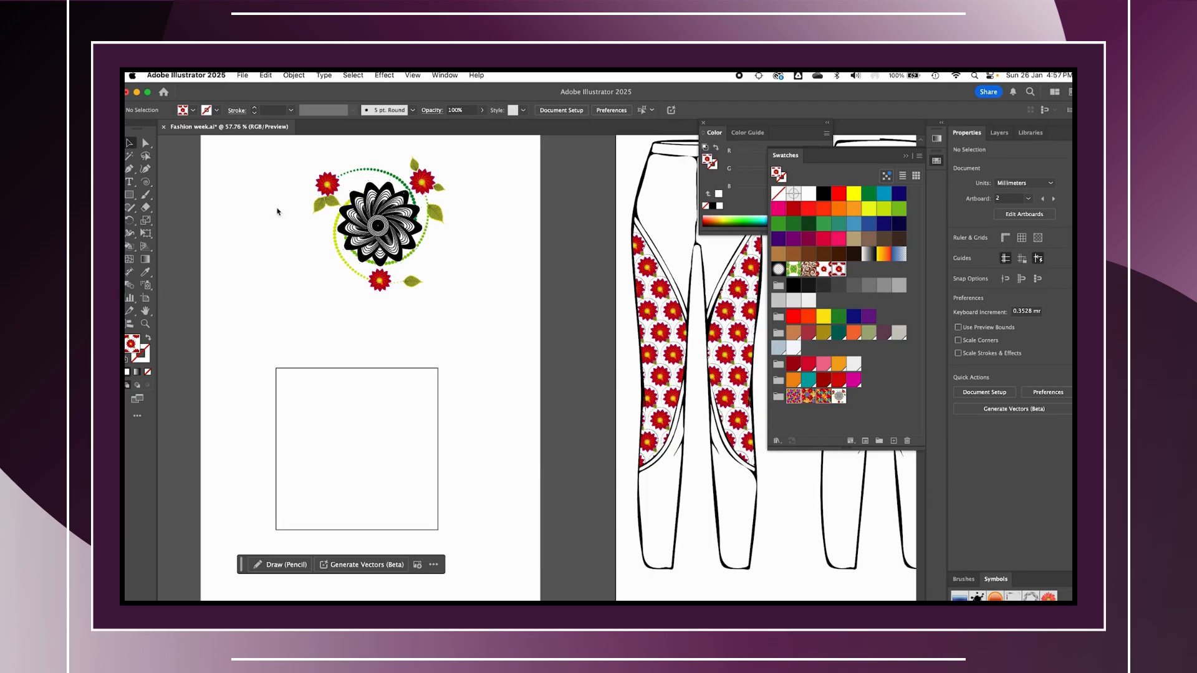
left_click(308, 368)
key("d")
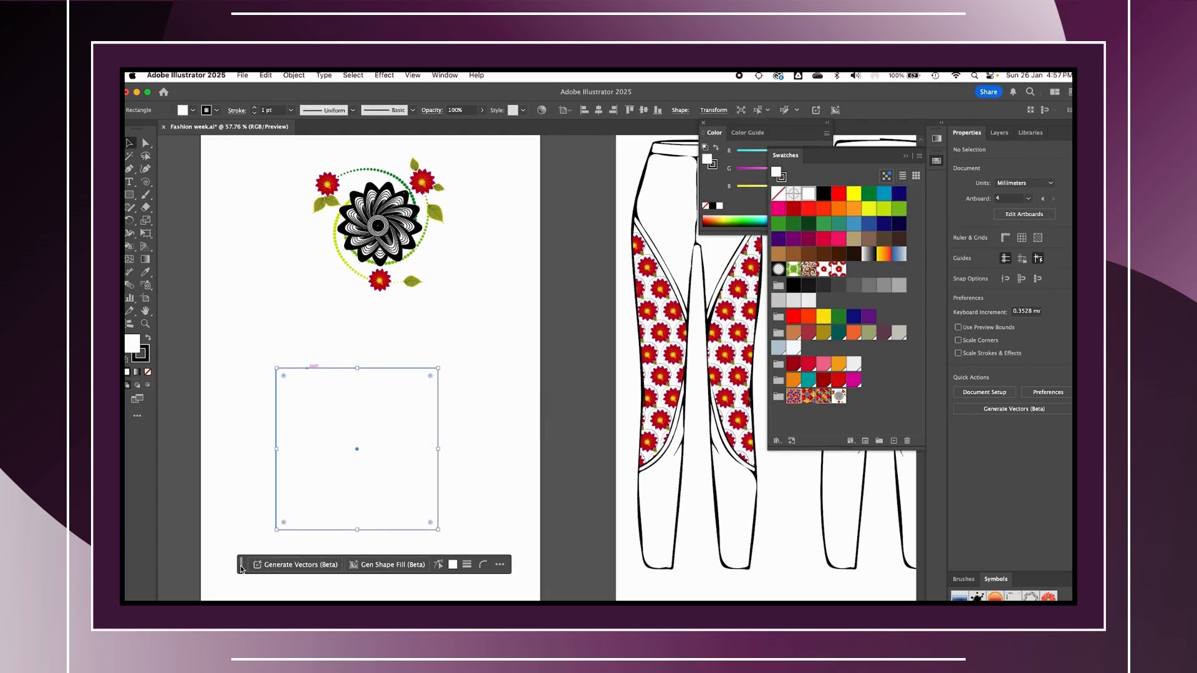
left_click_drag(241, 566, 251, 537)
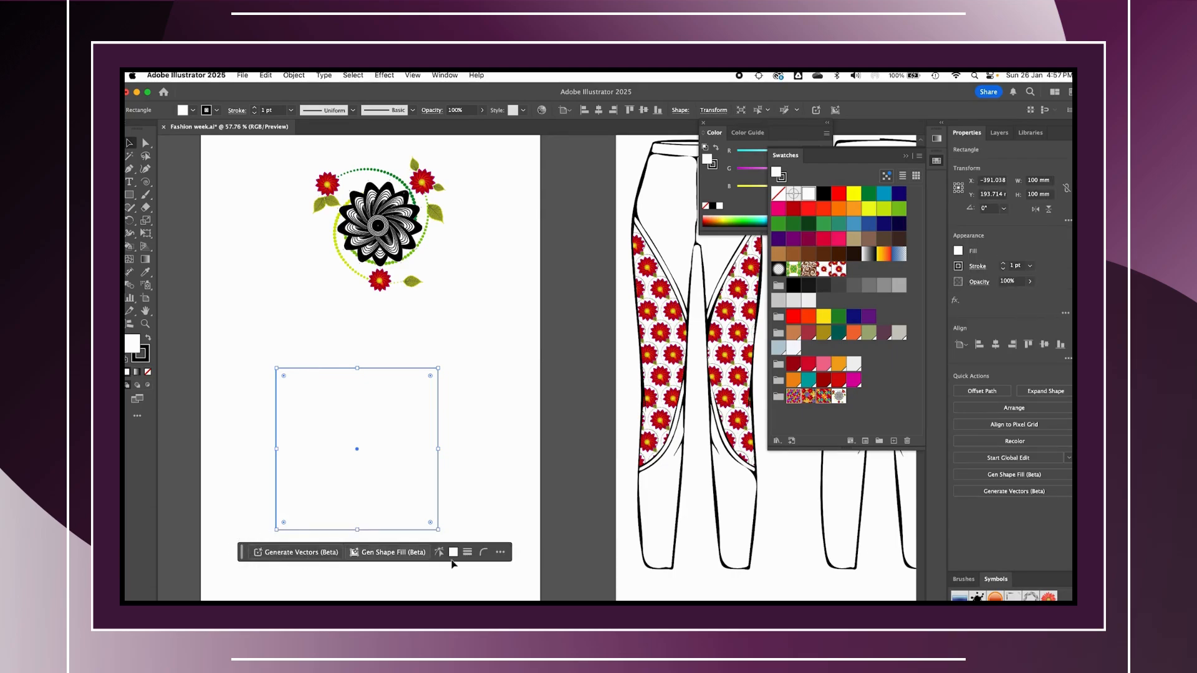
left_click(444, 75)
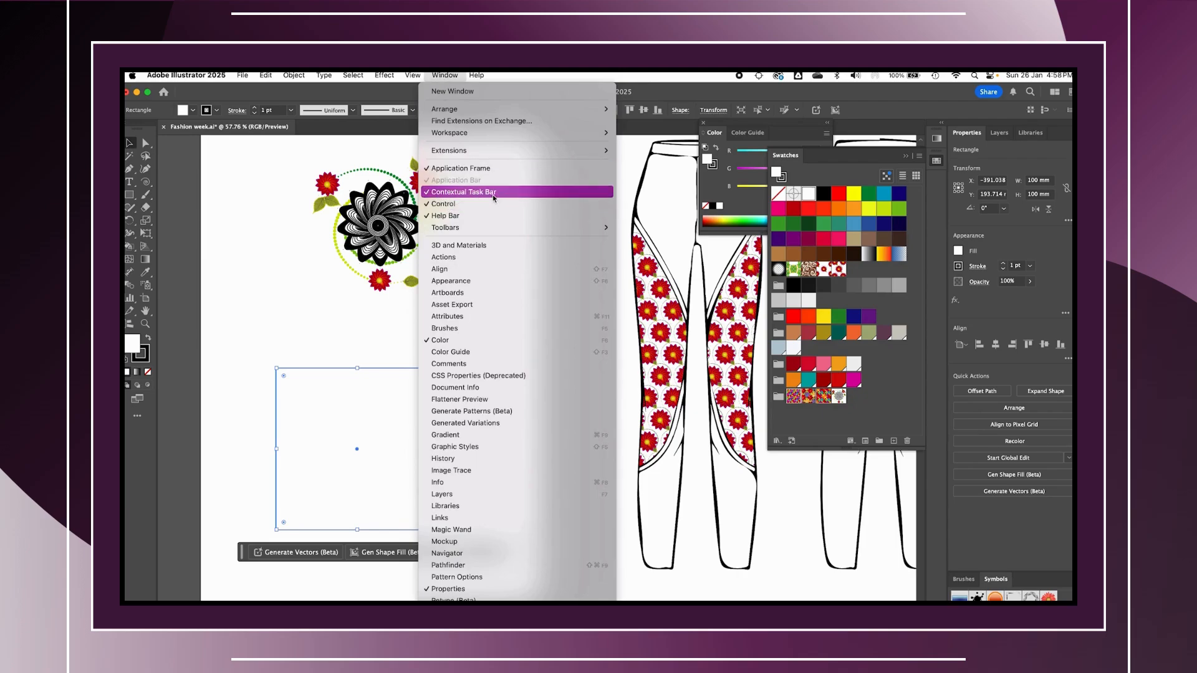
Set up Generate Vectors for the selected square with the prompt "Flower pattern" and the Subject content type.
left_click(280, 555)
left_click(279, 554)
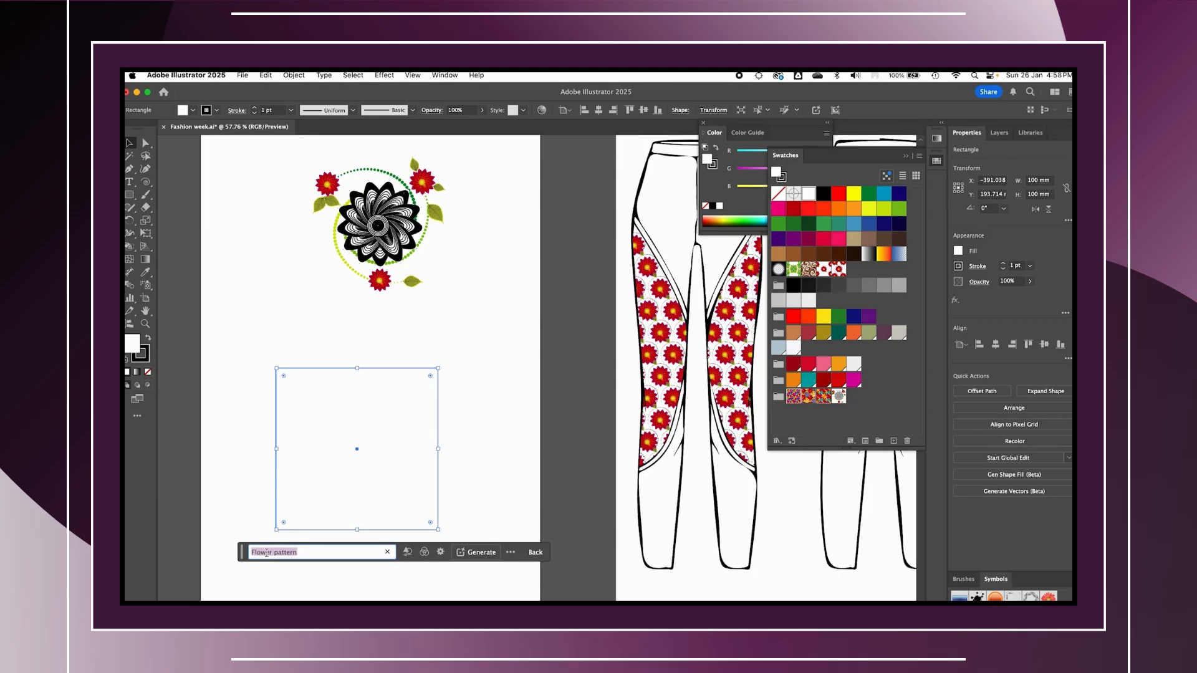
left_click(308, 556)
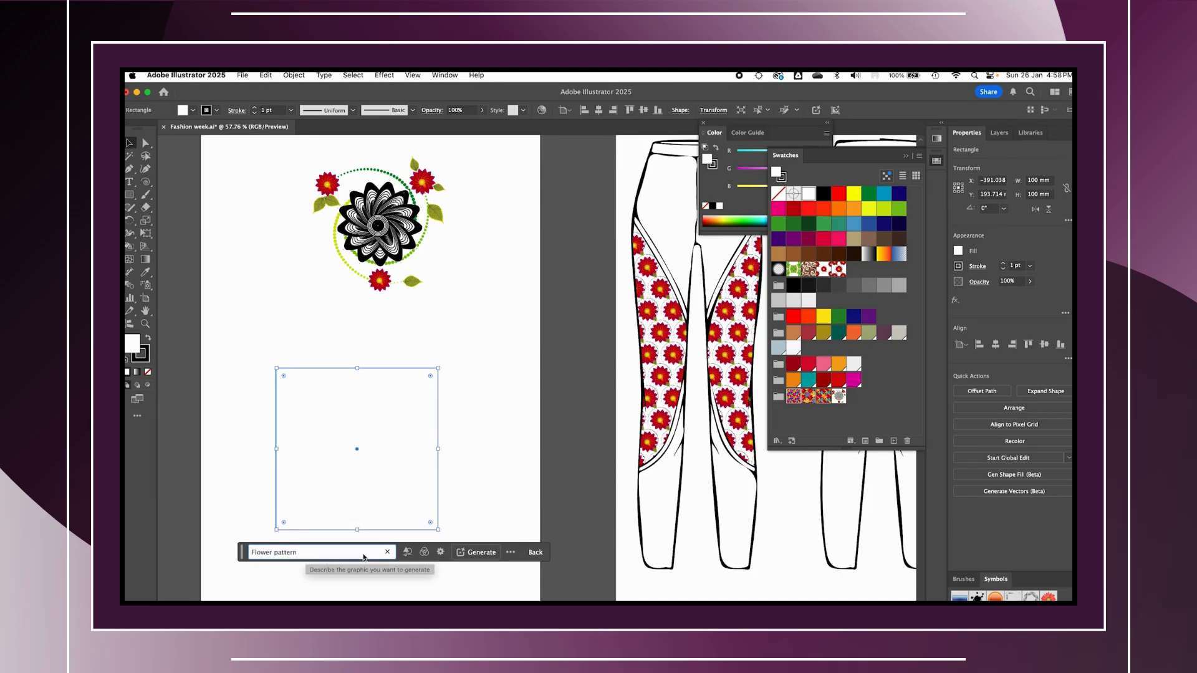
left_click(441, 553)
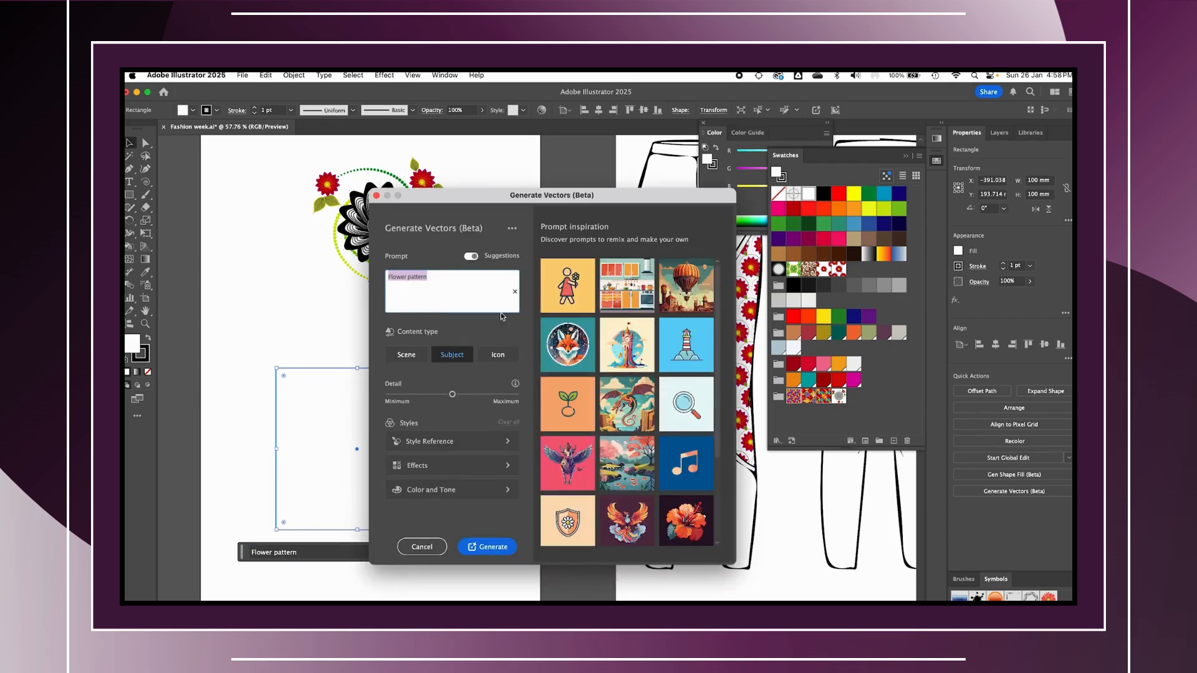
left_click_drag(499, 211, 642, 151)
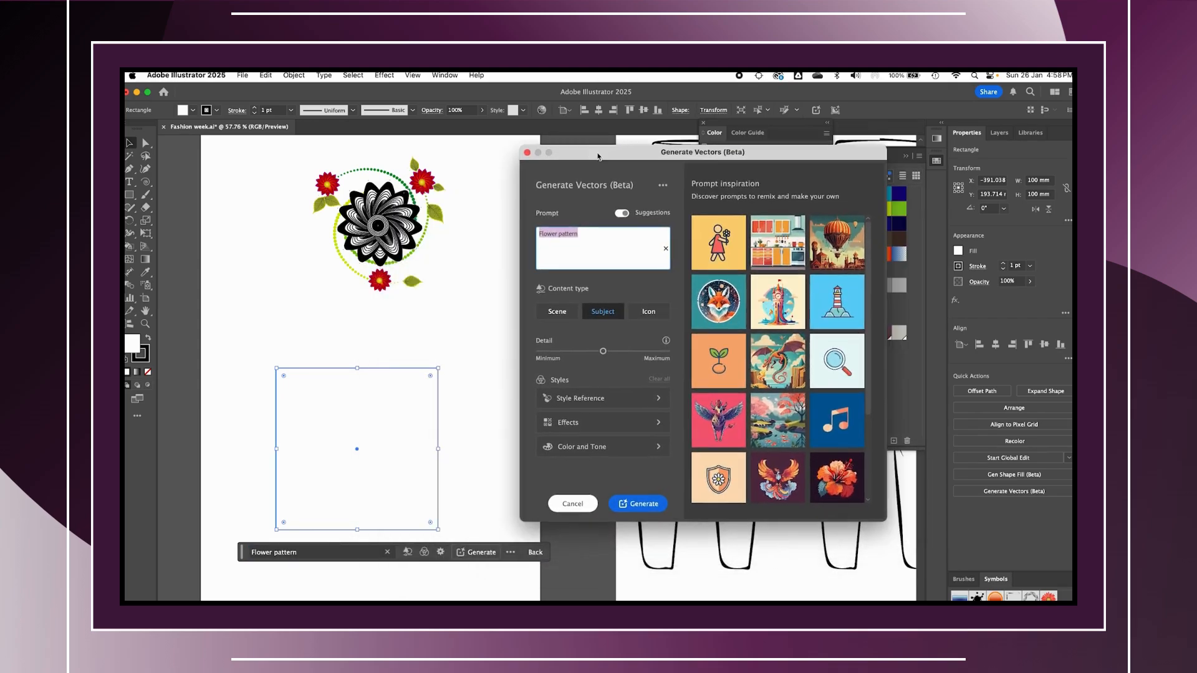
left_click(558, 313)
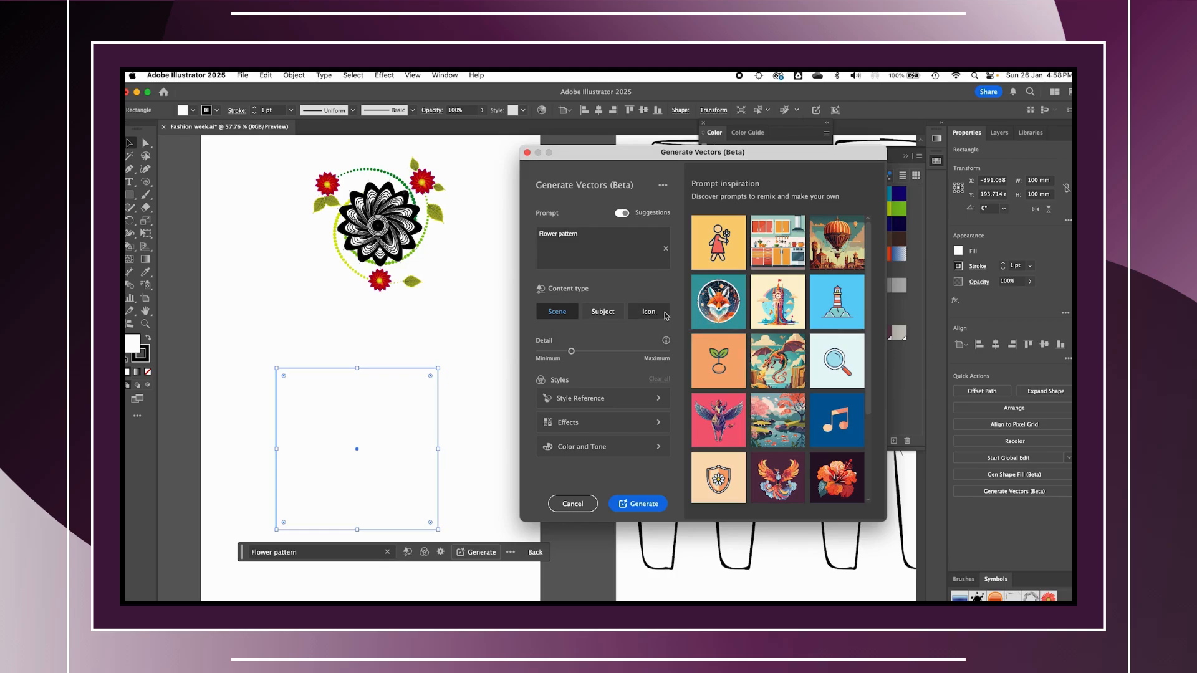
left_click(603, 313)
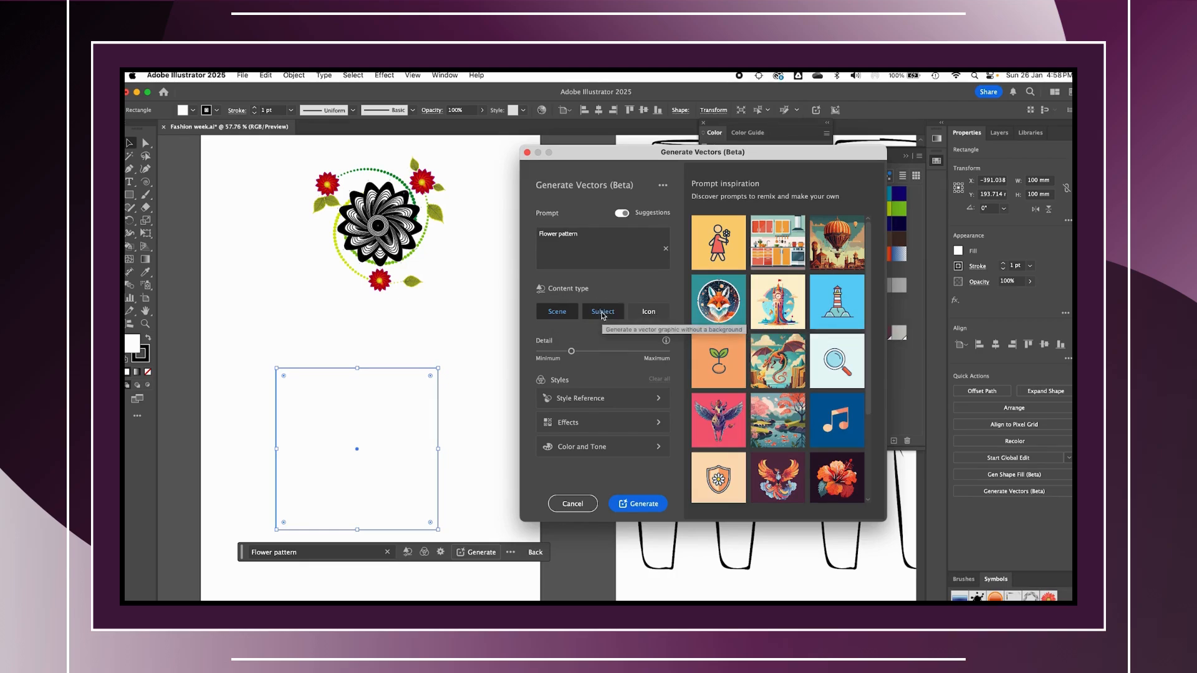
left_click(549, 238)
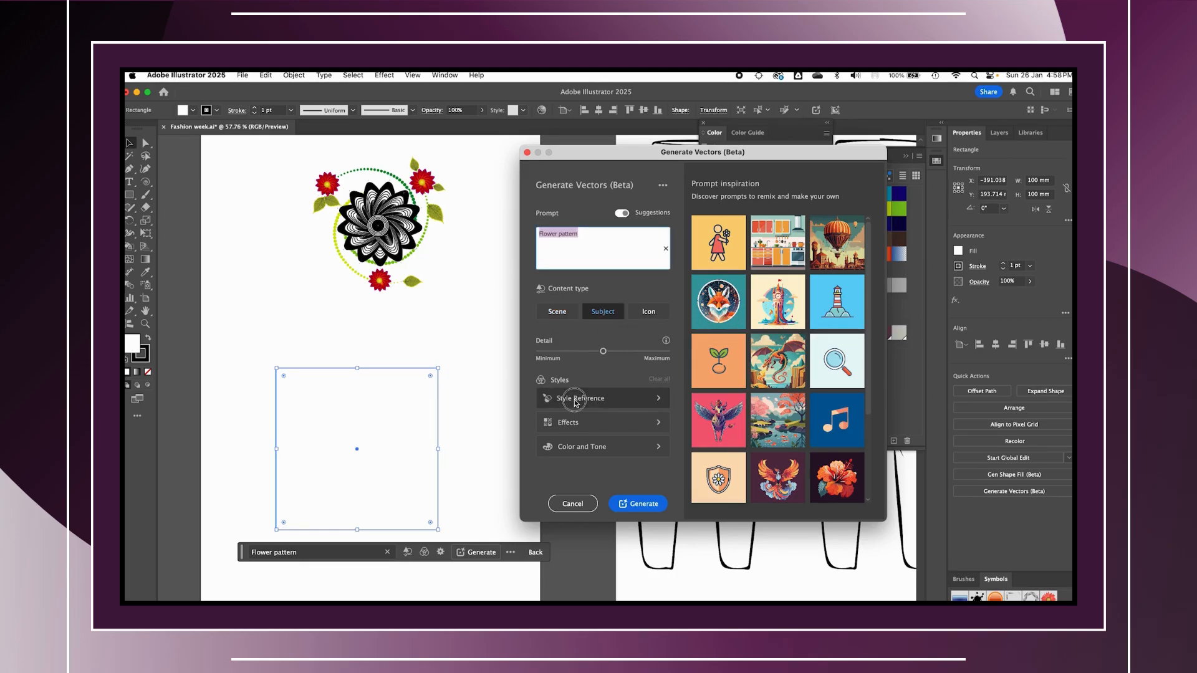
Check the style reference options and apply the Geometric effect to the vector generation.
left_click(575, 400)
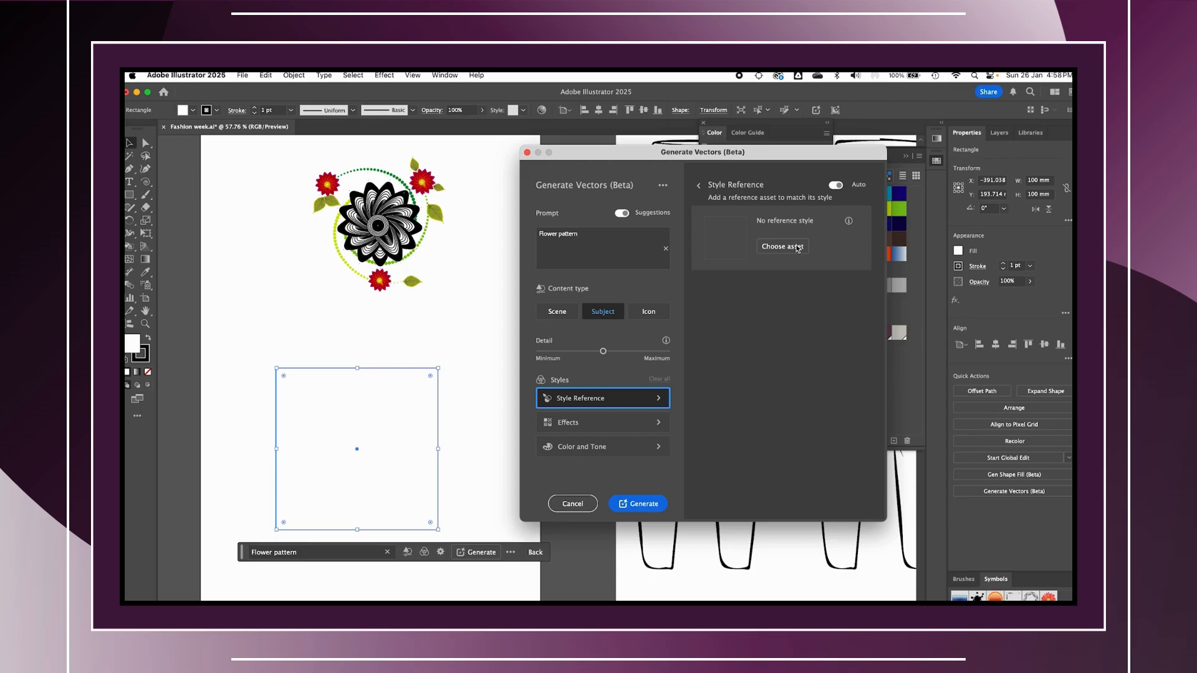
left_click(589, 424)
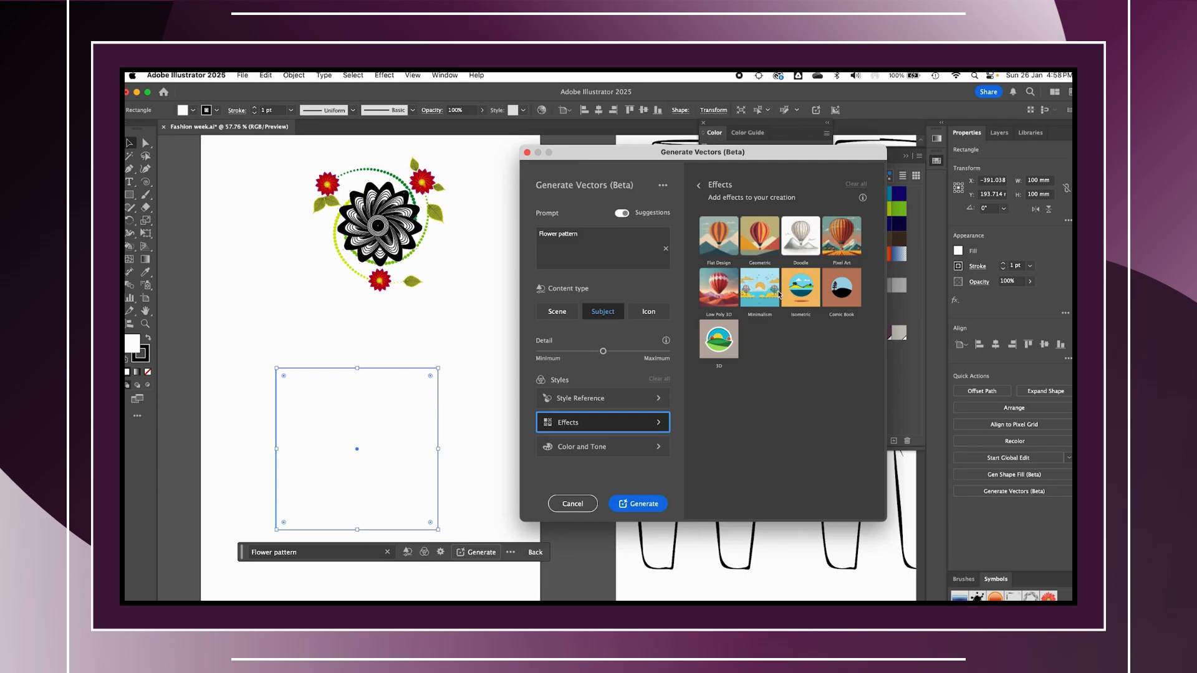
left_click(762, 236)
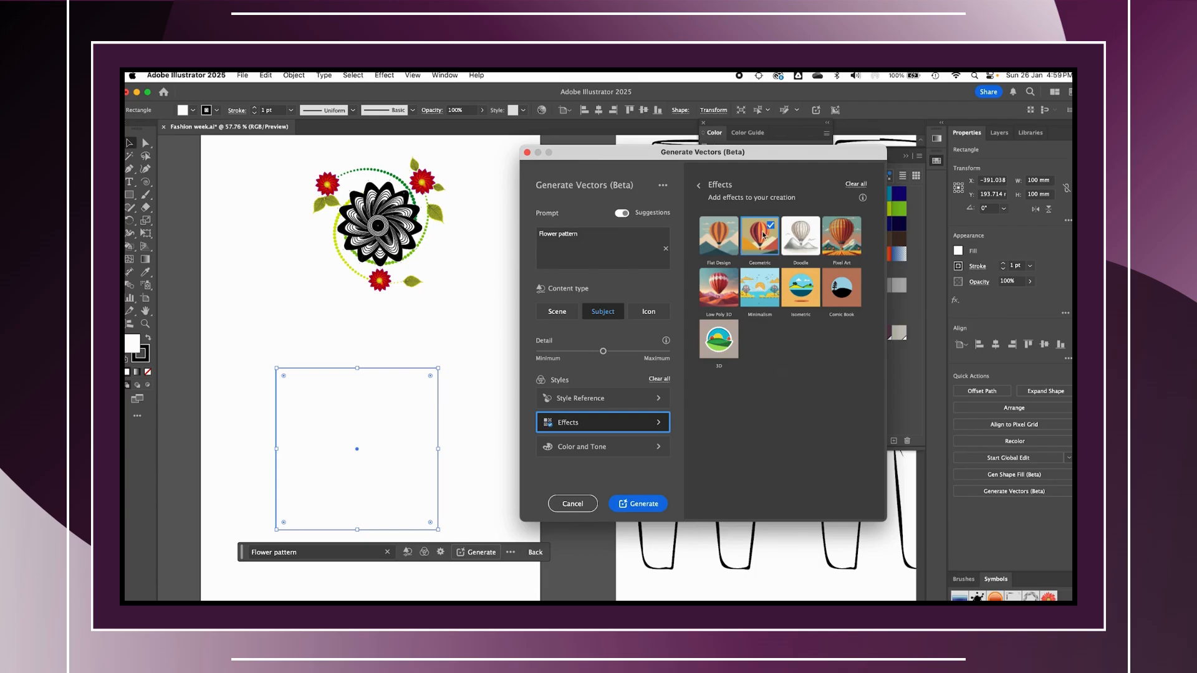
Specify crimson, teal, orange, dark green and lime as the generation colors, and generate the flower artwork.
left_click(657, 450)
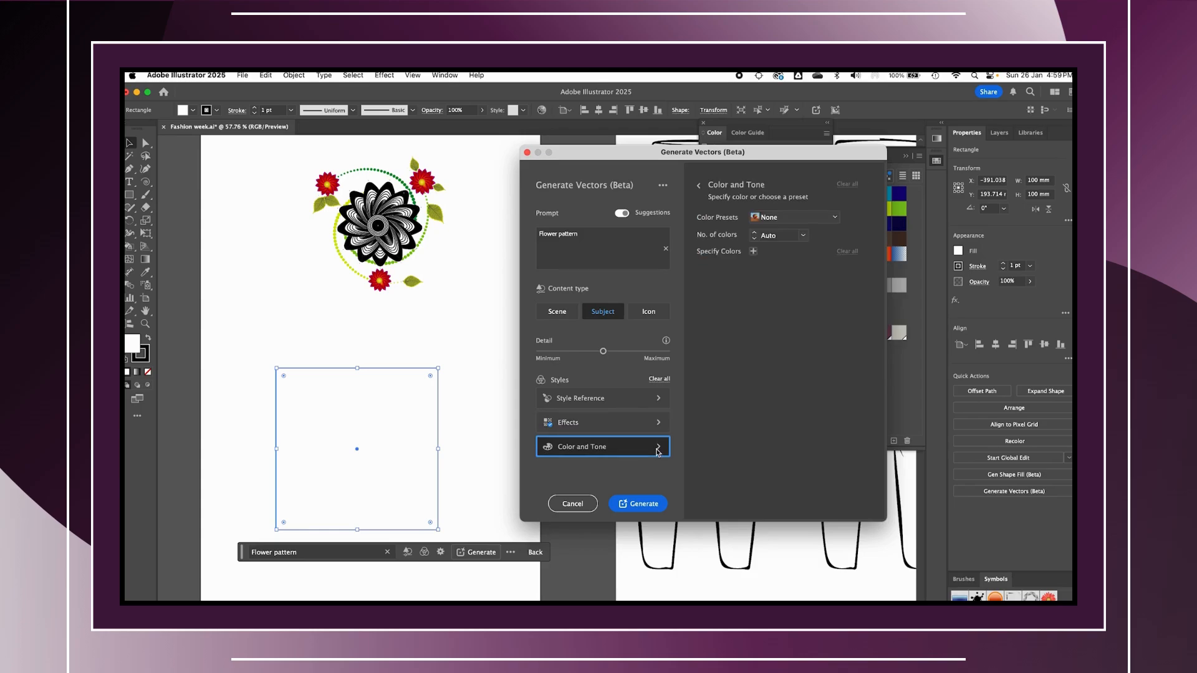
left_click(753, 252)
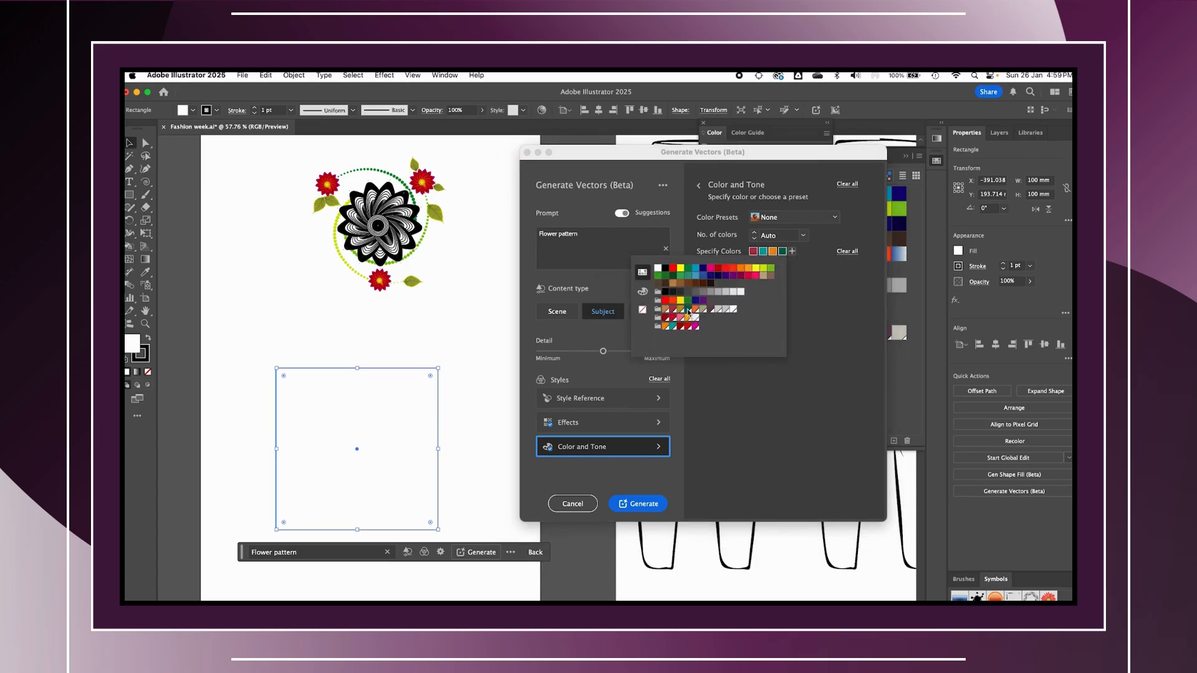
left_click(819, 333)
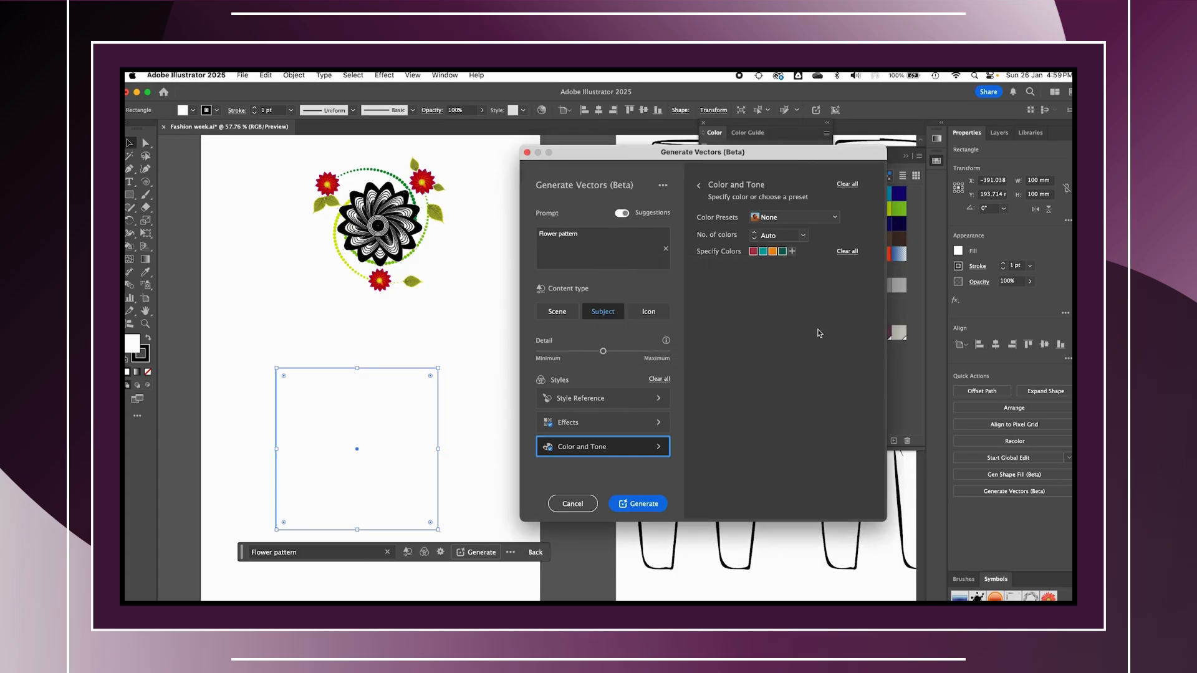
left_click(792, 251)
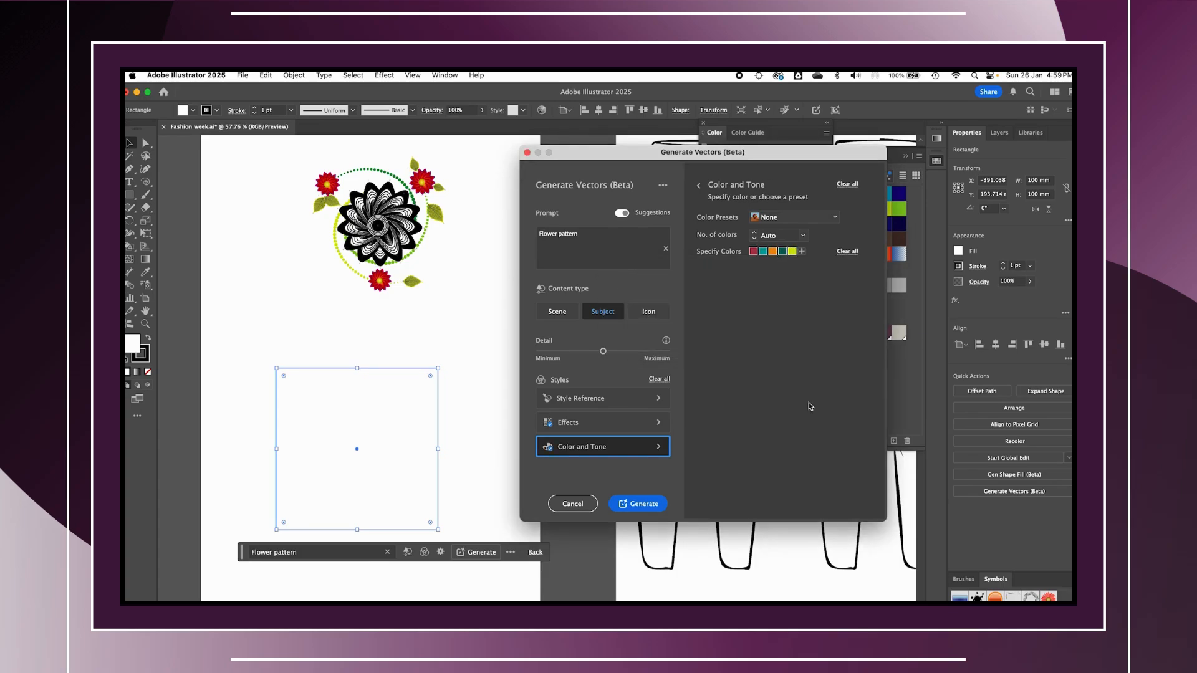
left_click(643, 505)
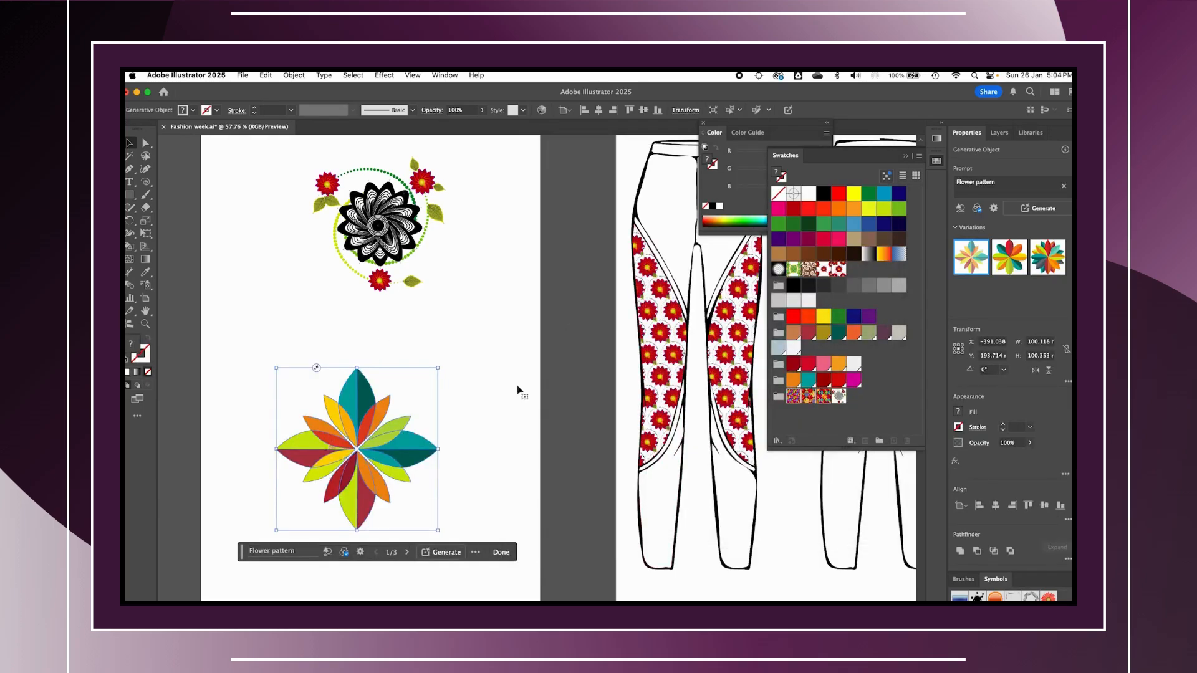
Compare the generated flower variations and apply the third one.
left_click(1008, 269)
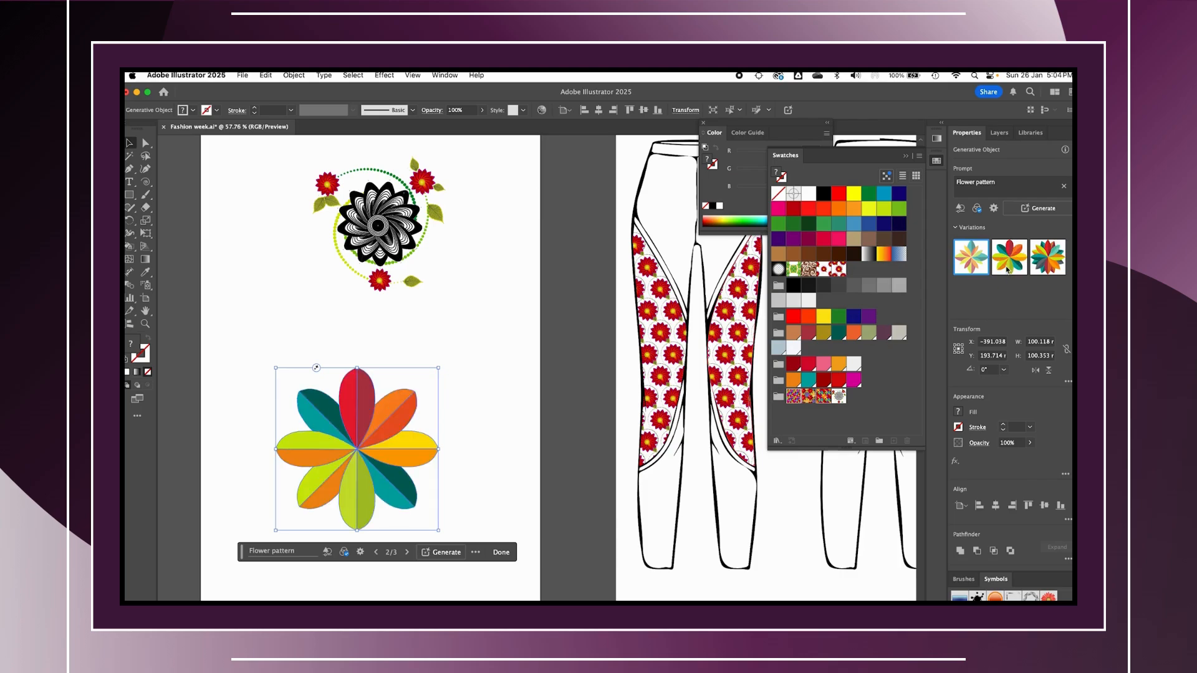
left_click(1051, 270)
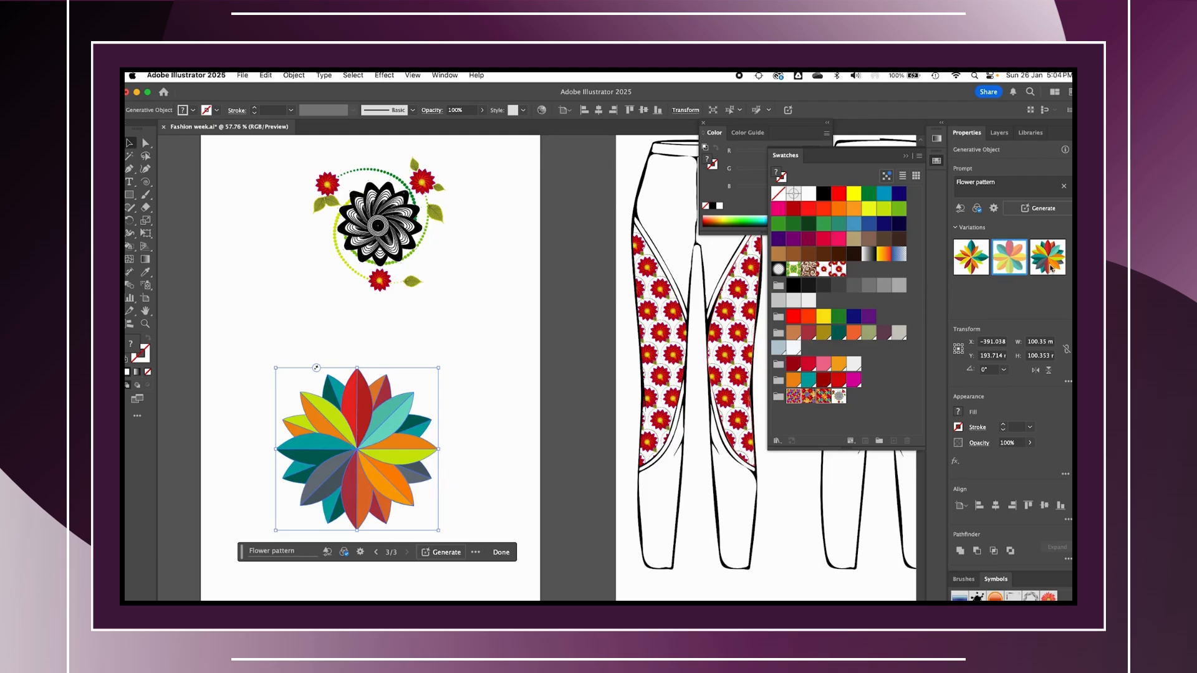
mouse_move(1051, 267)
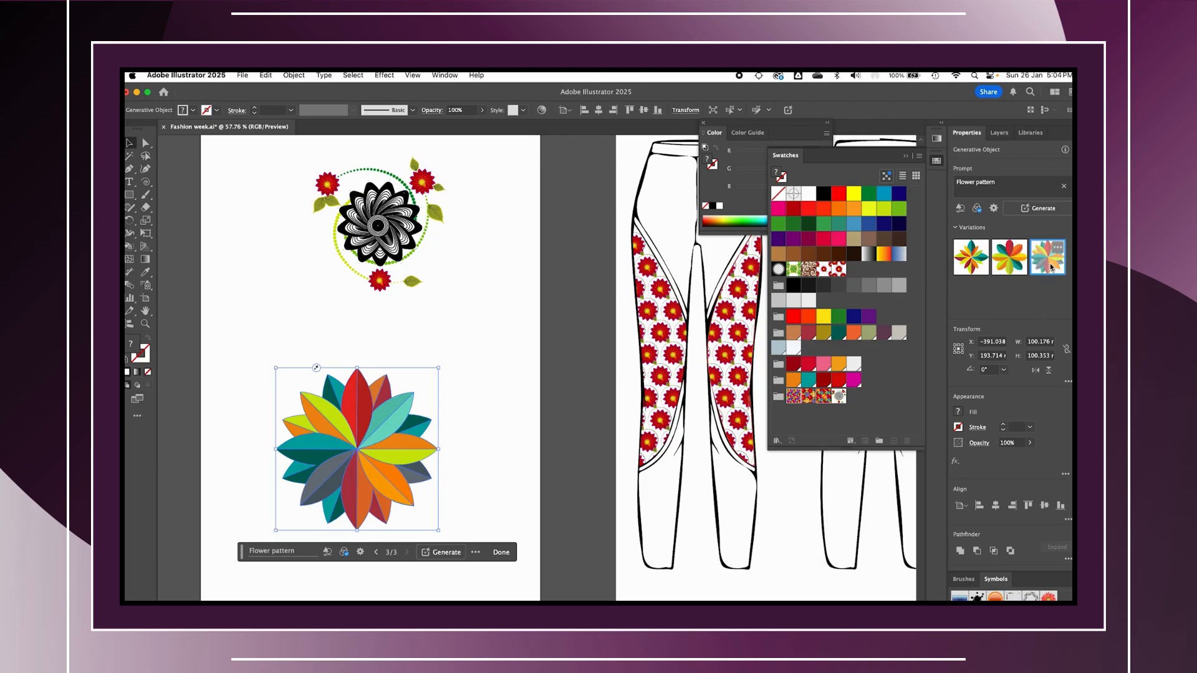
Change the "Bold flowers" bouquet beside the artboard to its third variation and deselect it.
left_click_drag(291, 318, 641, 320)
left_click(409, 254)
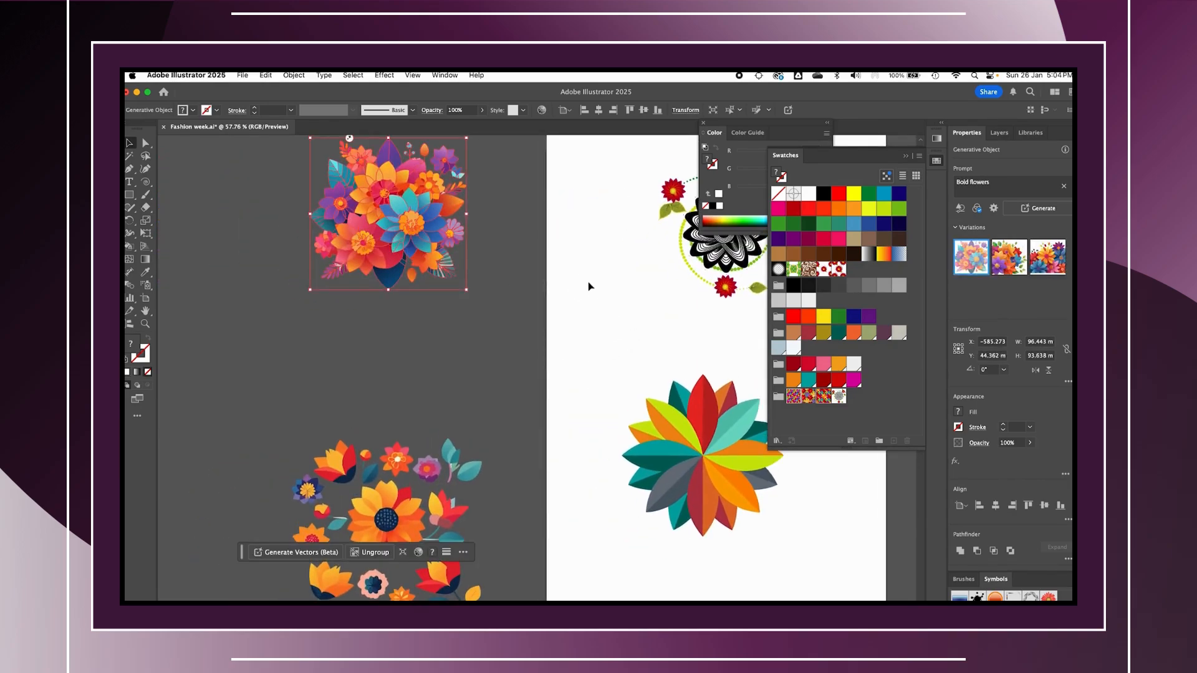
left_click(556, 356)
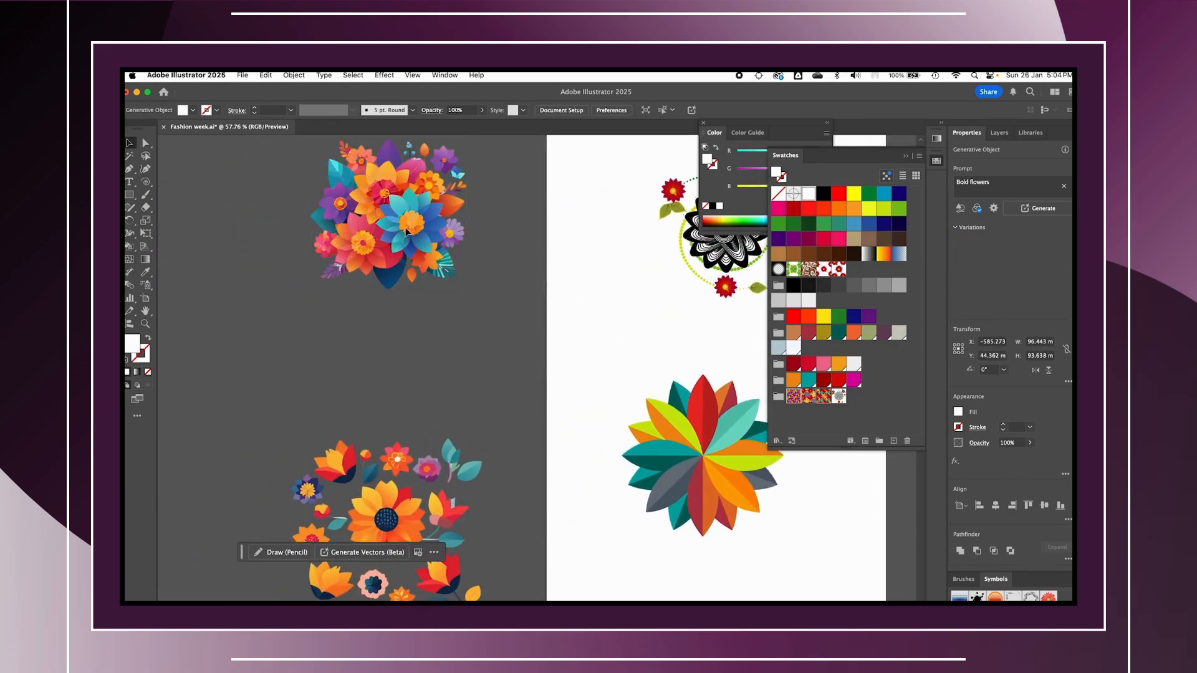
left_click(410, 317)
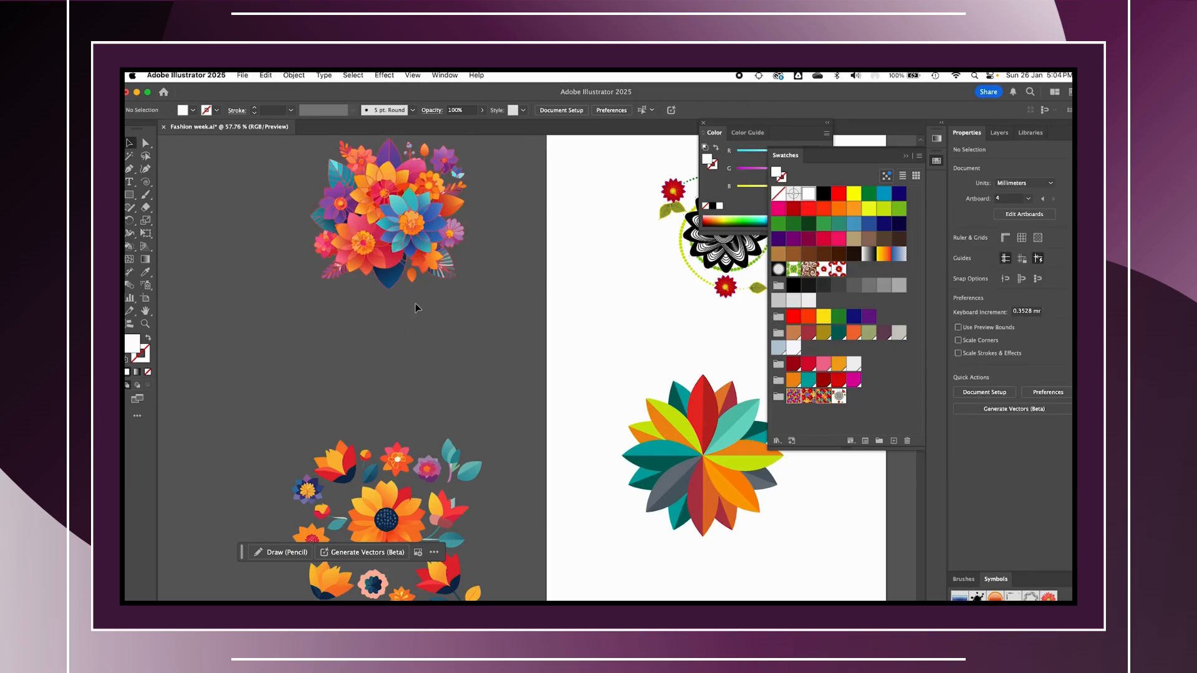
left_click(418, 307)
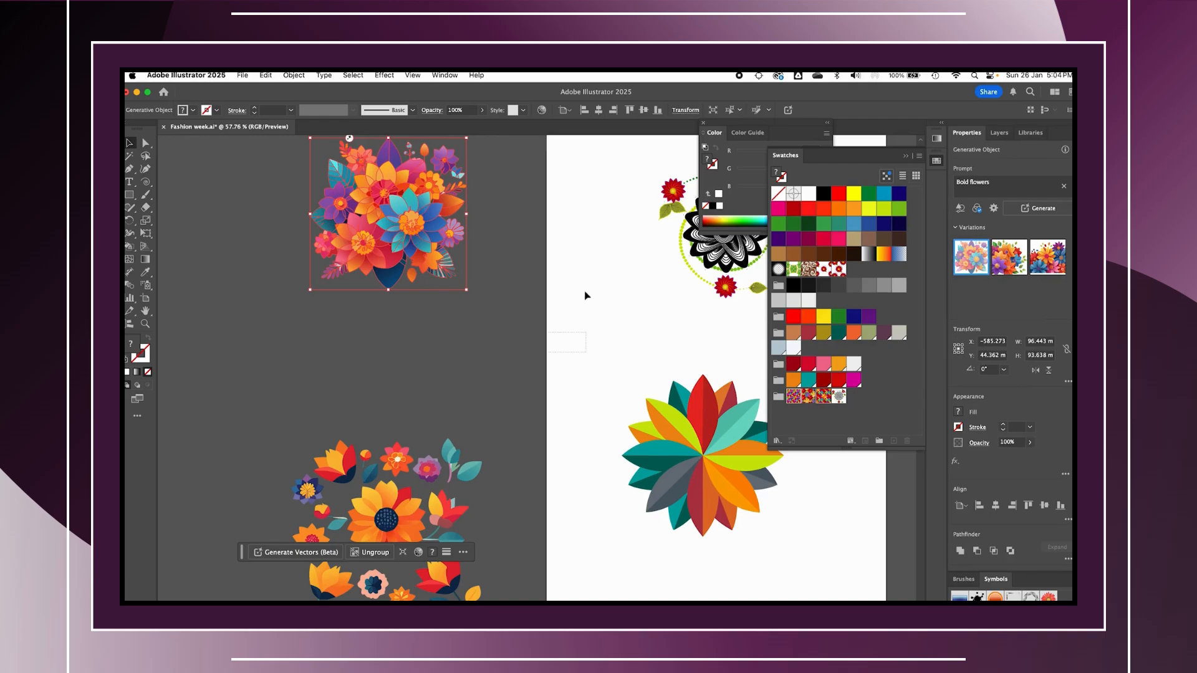
left_click(493, 354)
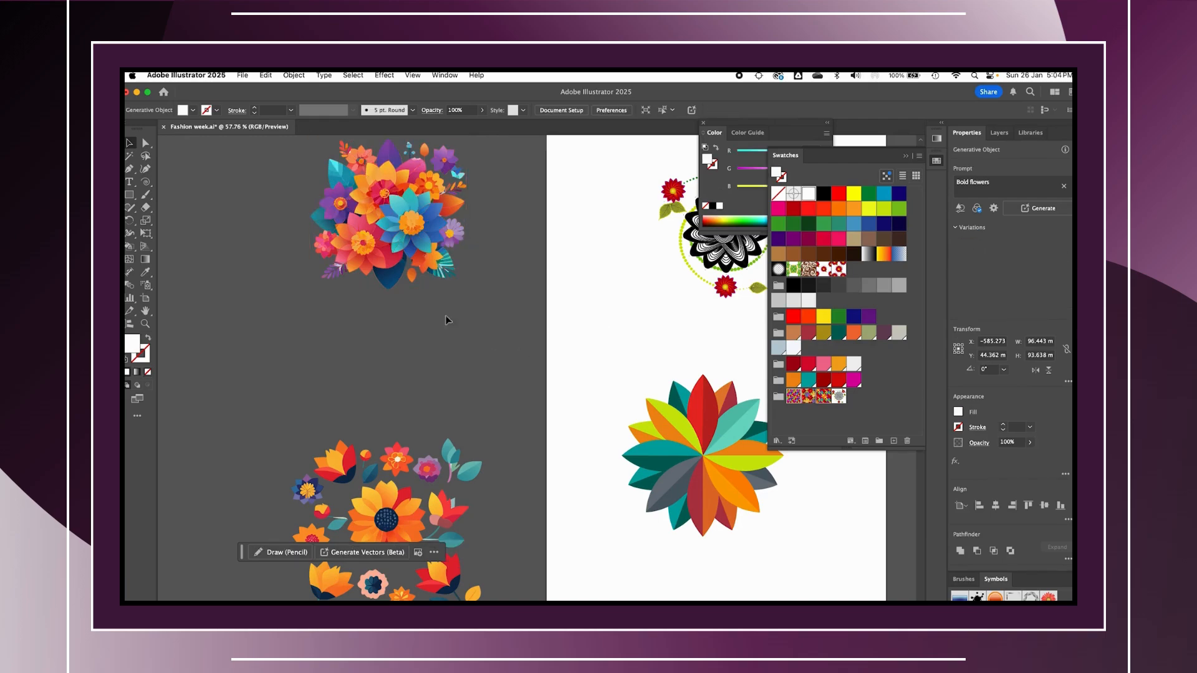
left_click(403, 252)
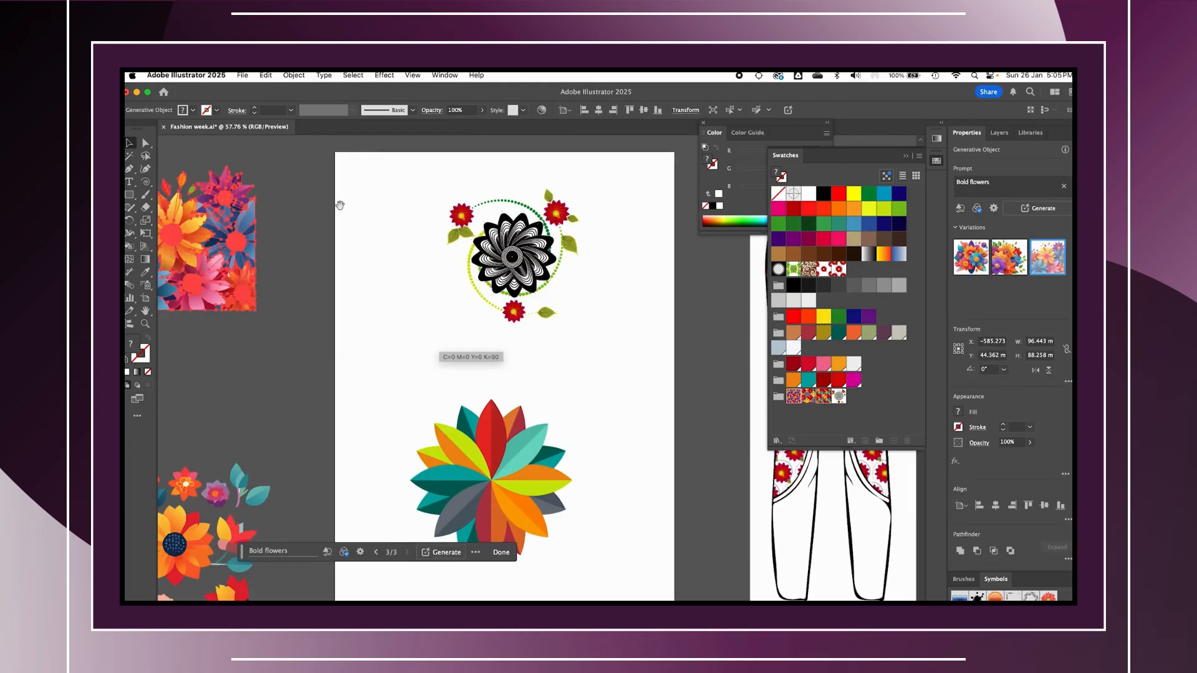
left_click(255, 148)
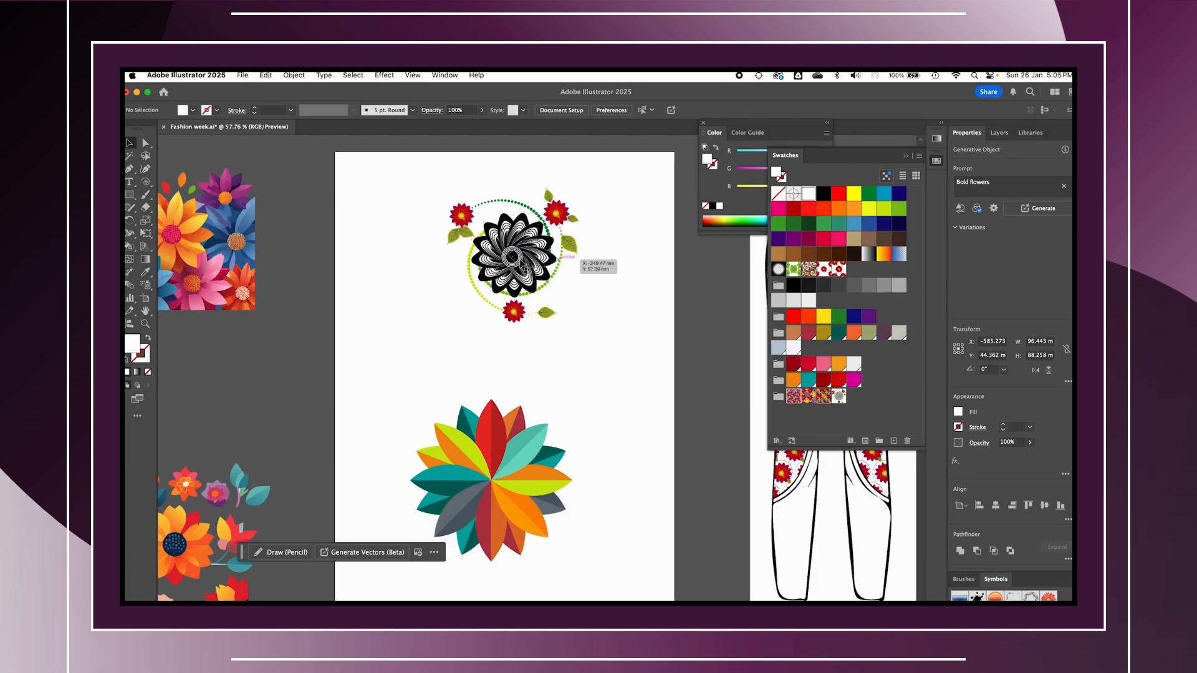
Select the circular artwork with the black whirl flower and open the MSA Feb Scripts library.
left_click(513, 256)
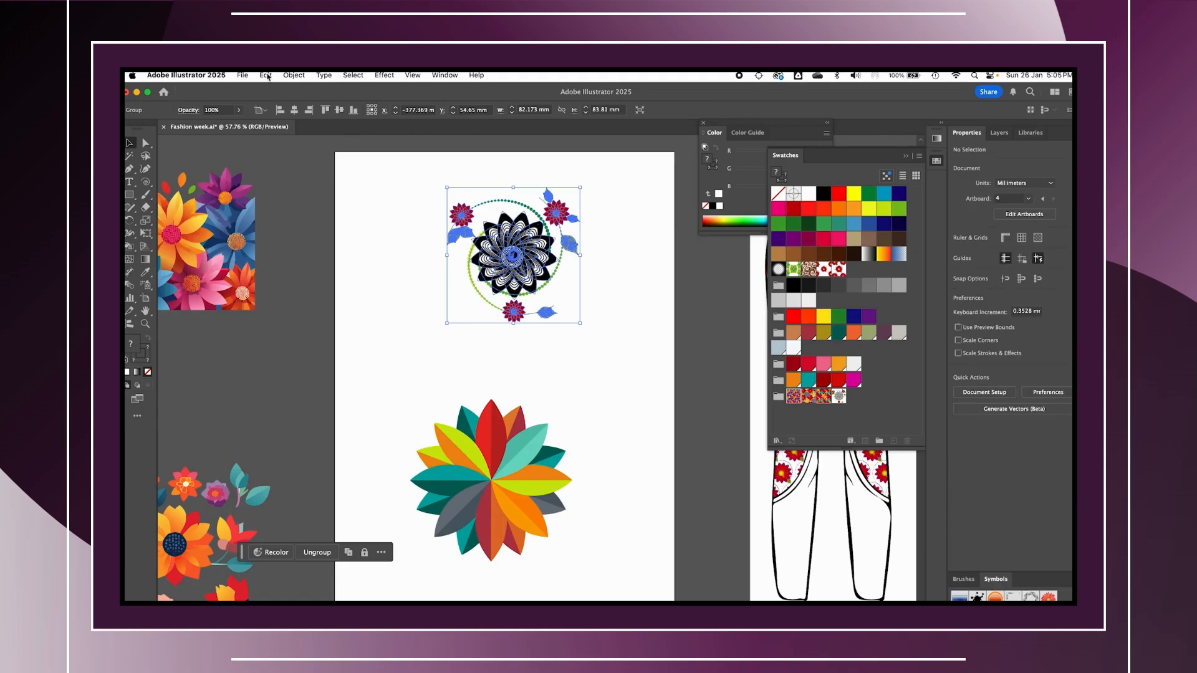
left_click(1032, 132)
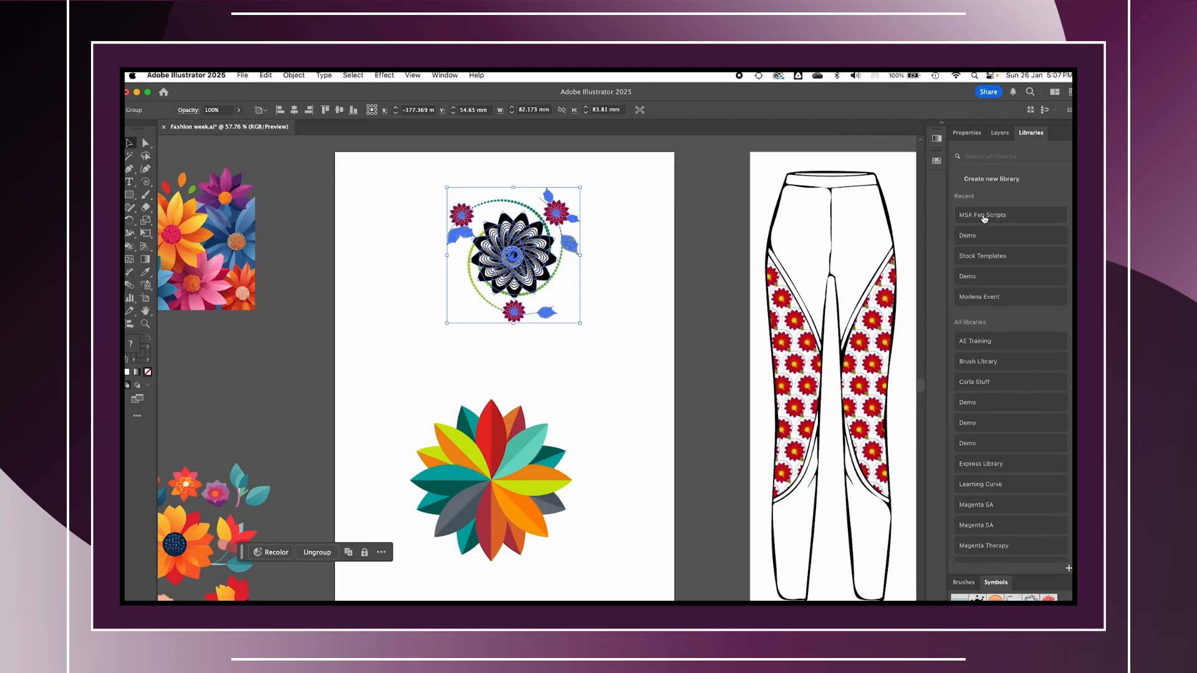
left_click(984, 217)
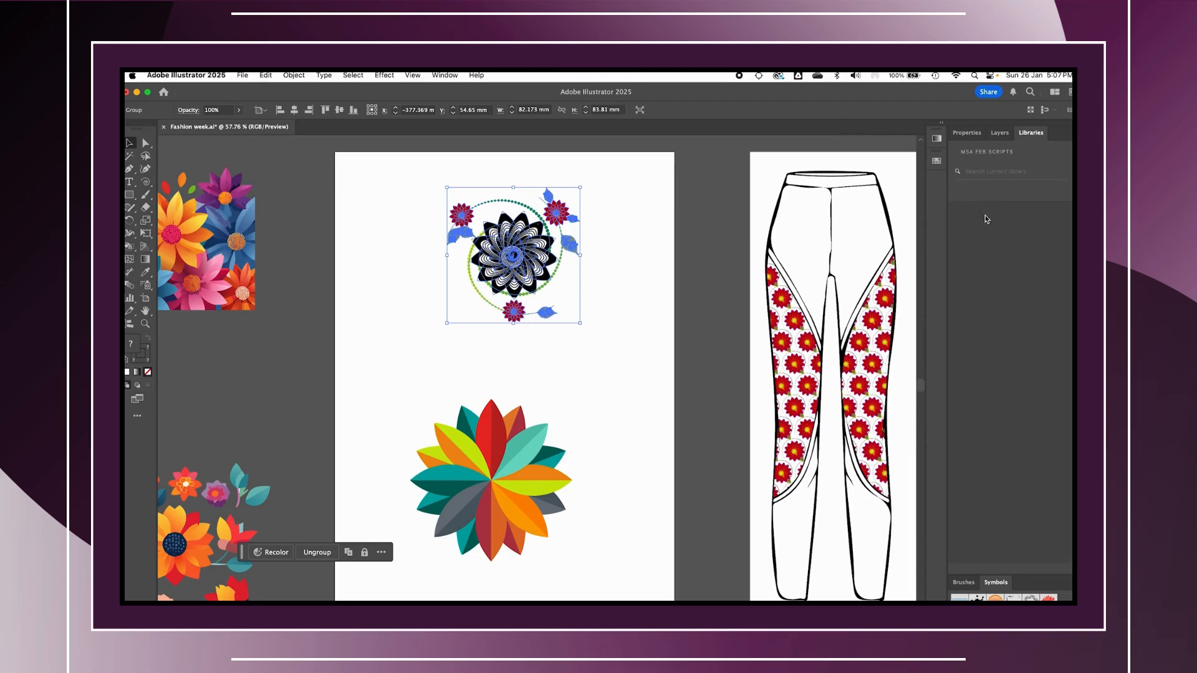